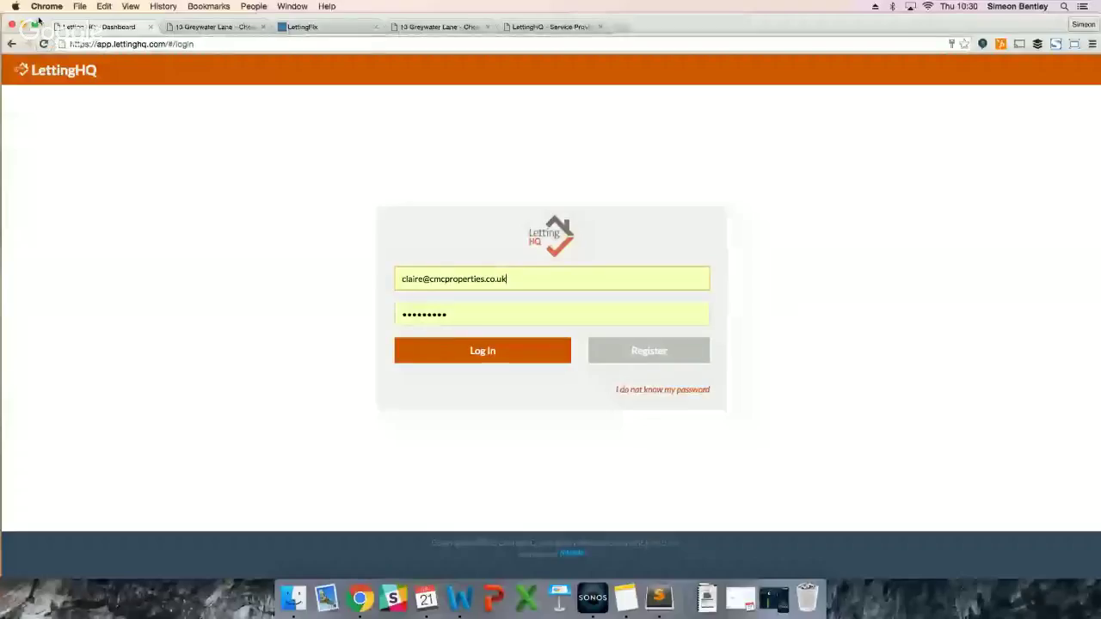
# Step: Enlarge the browser window, log in to LettingHQ by re-entering the account password, and open LettingCheck
pyautogui.click(34, 24)
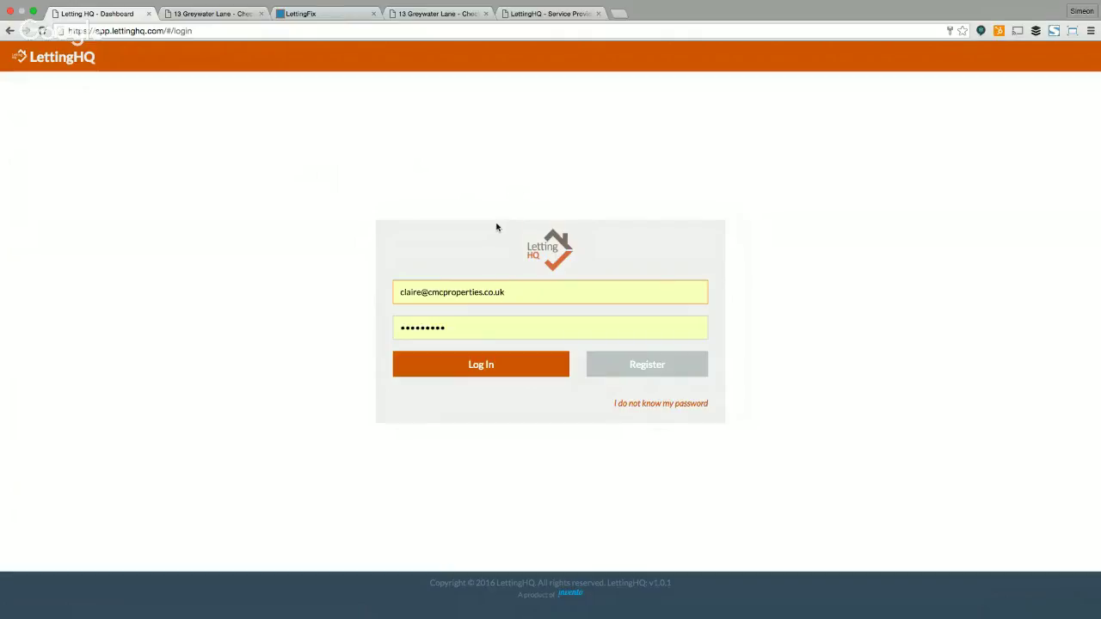
pyautogui.click(505, 371)
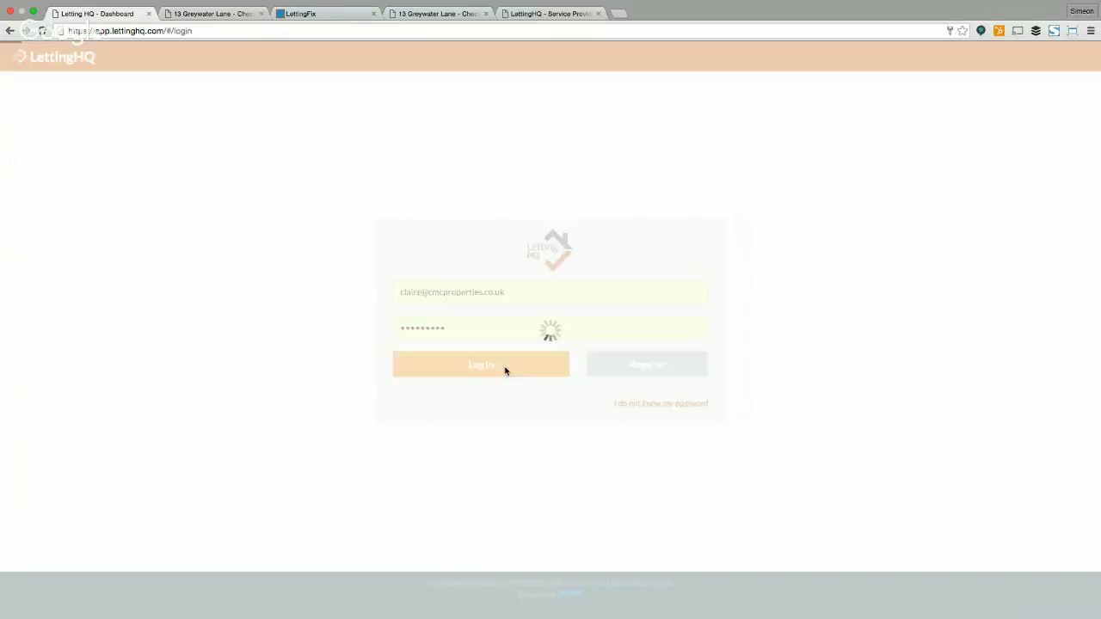
pyautogui.click(485, 363)
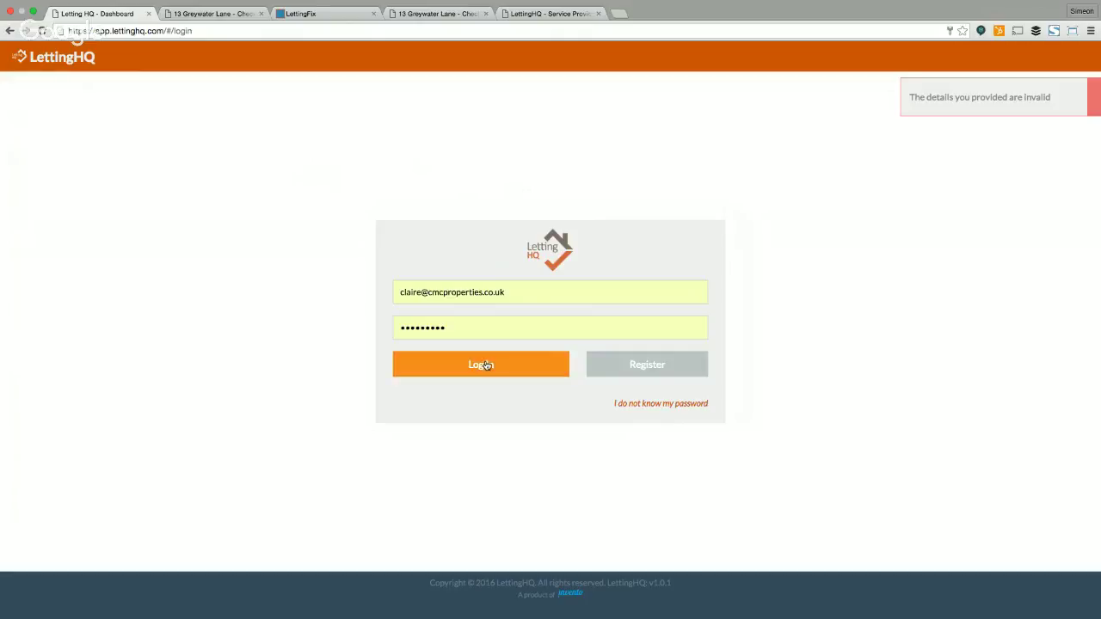
pyautogui.click(467, 330)
pyautogui.press('super+a')
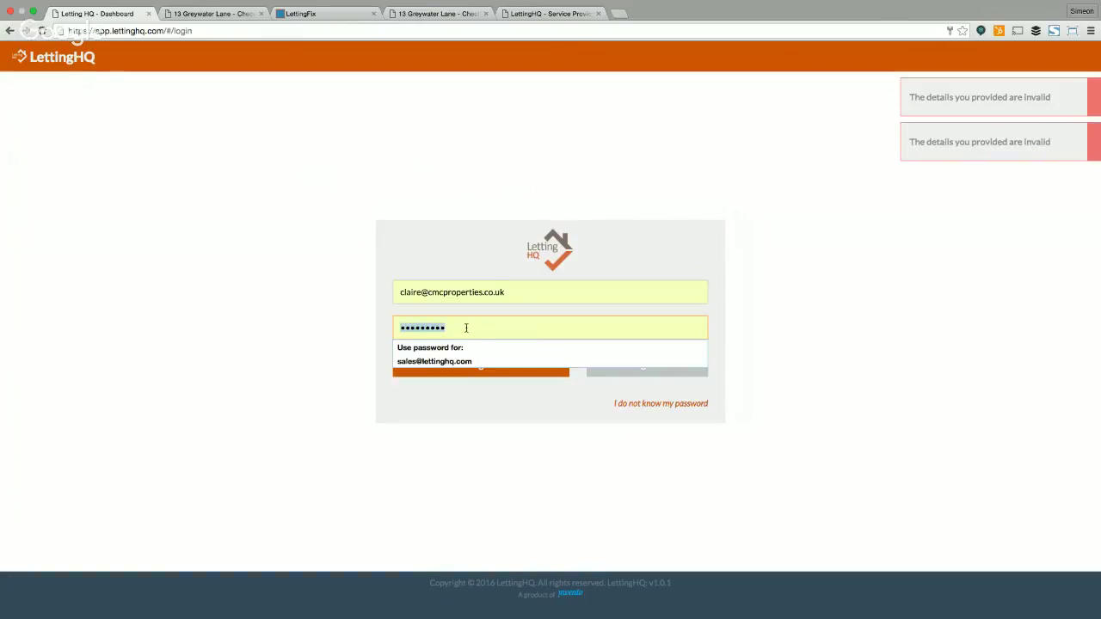
pyautogui.write('••••••')
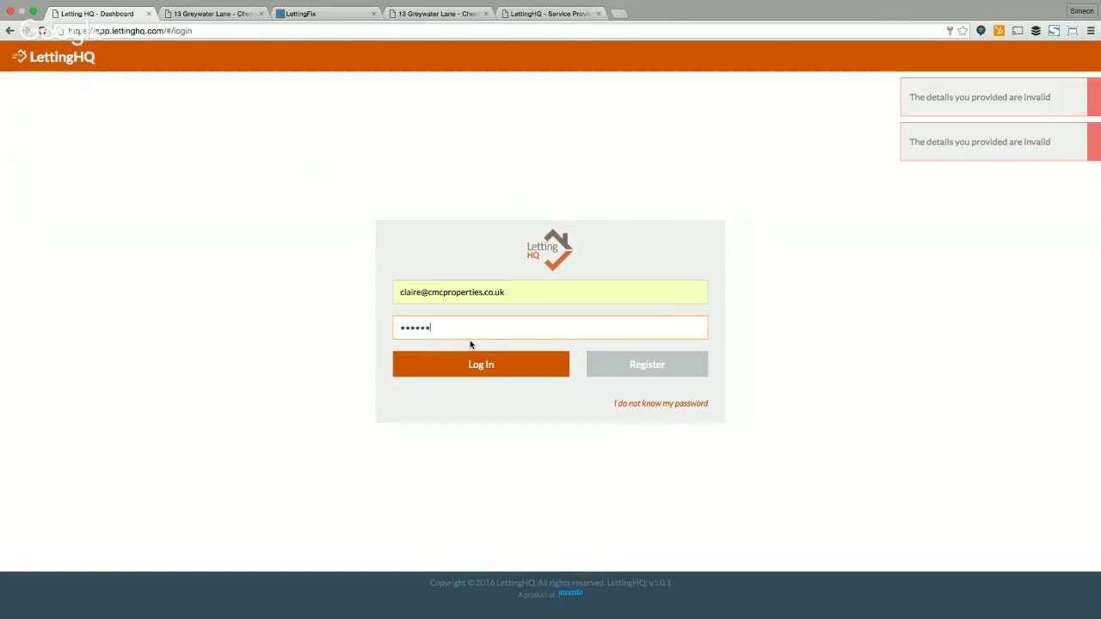
pyautogui.press('Return')
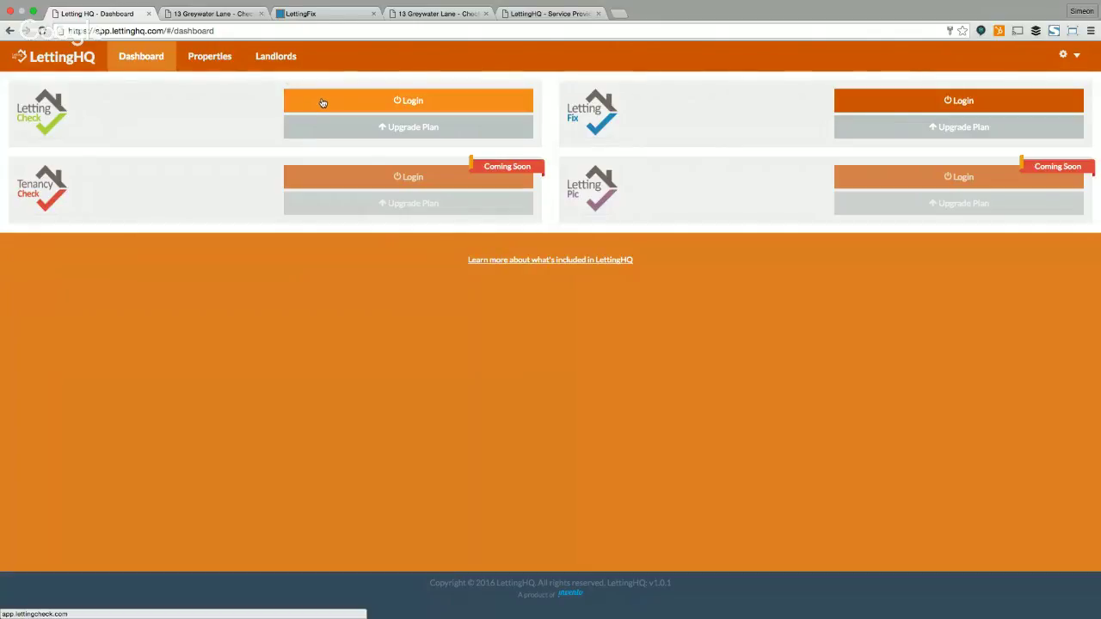
pyautogui.click(404, 105)
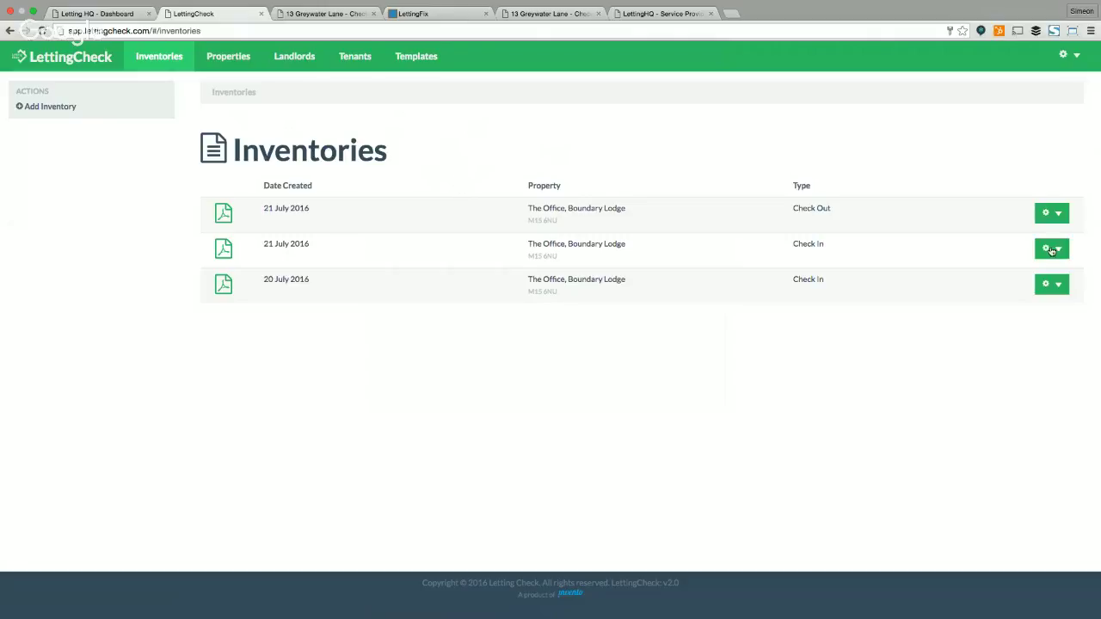
# Step: Review the actions available for the Check Out inventory and the property, plus the landlord and tenant lists
pyautogui.click(1051, 218)
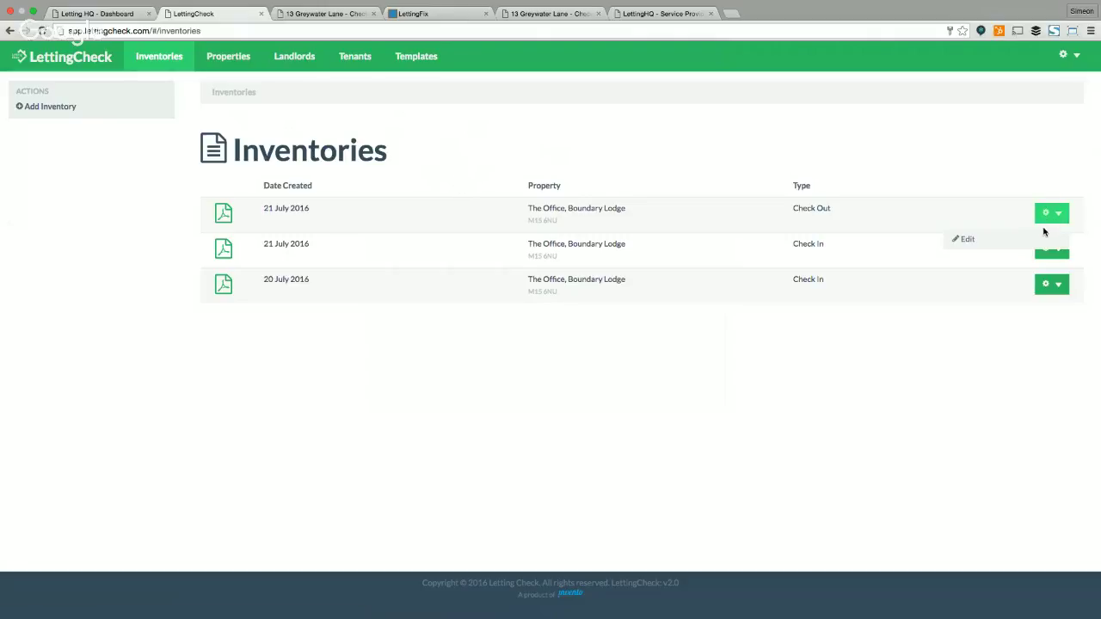
pyautogui.click(720, 135)
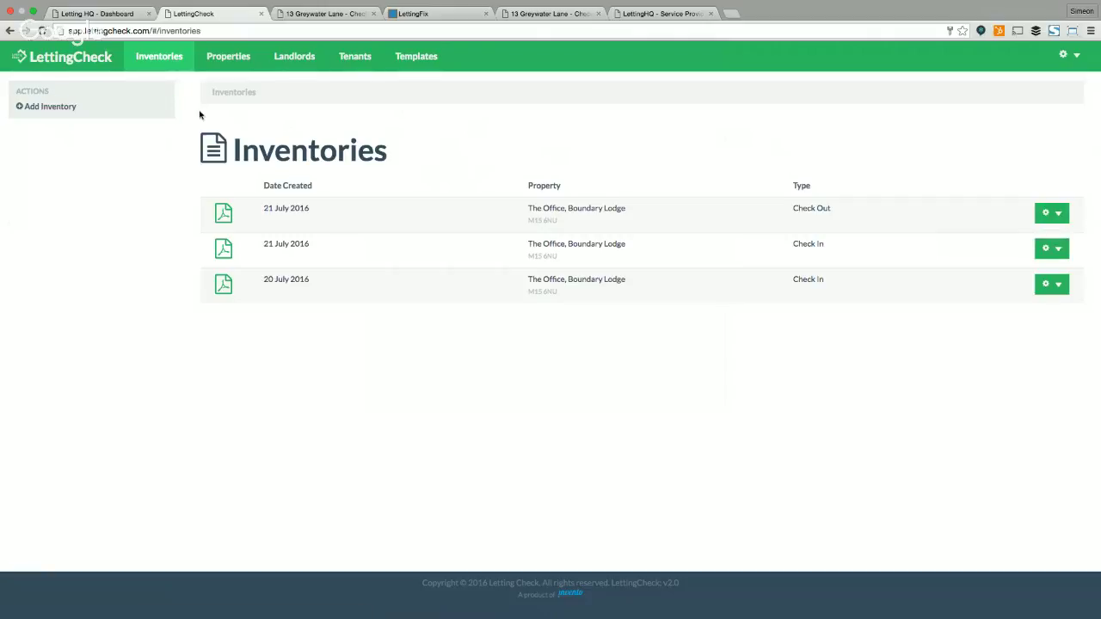
pyautogui.click(228, 61)
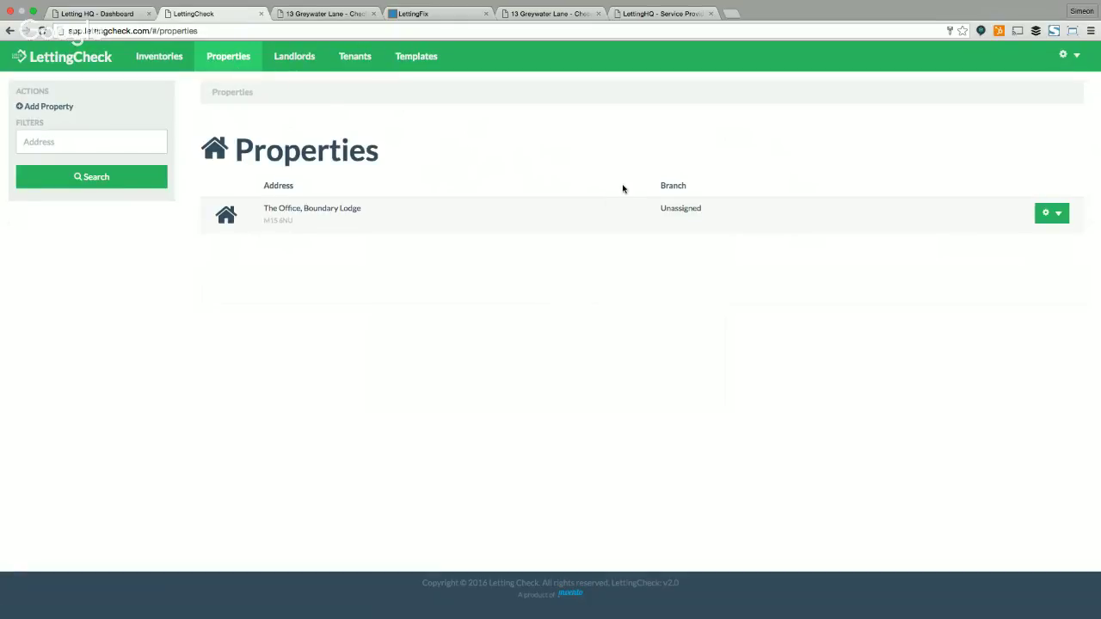
pyautogui.click(1060, 214)
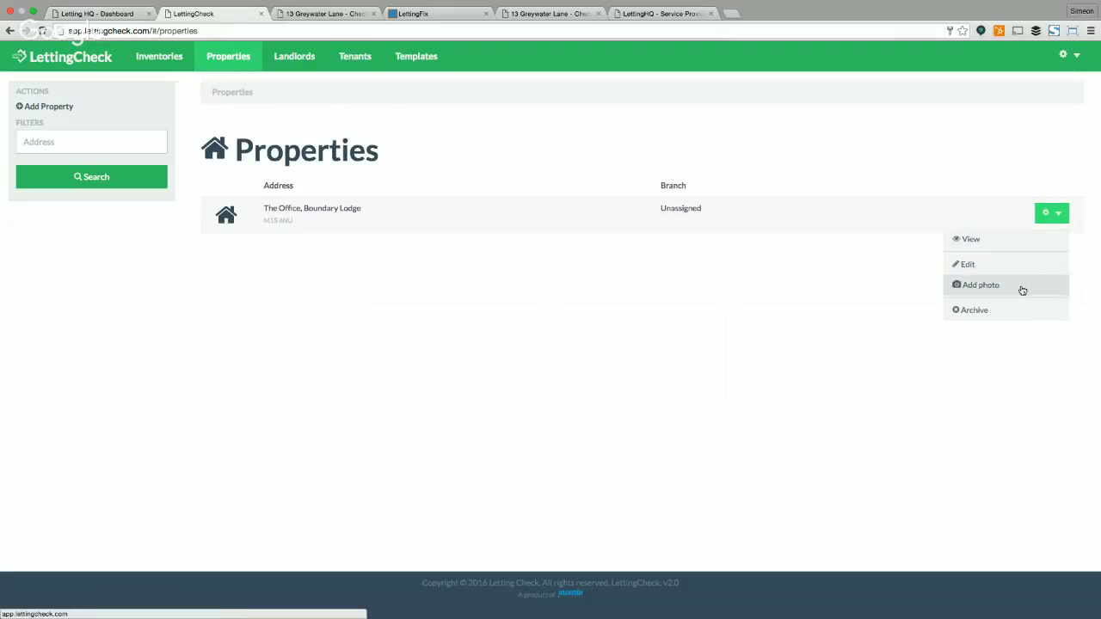
pyautogui.click(560, 356)
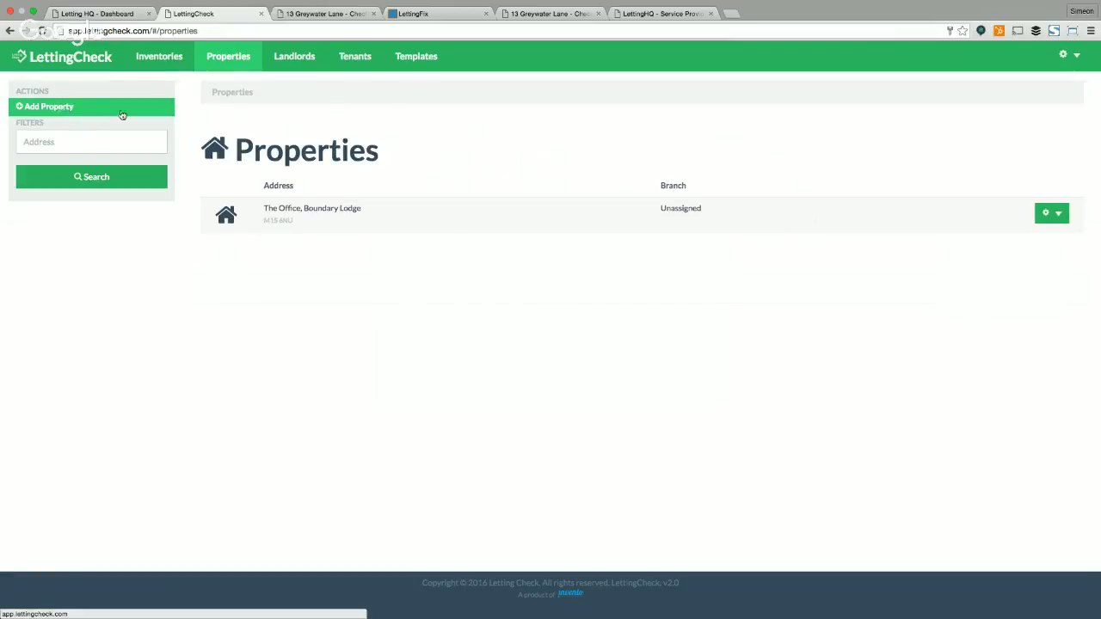
pyautogui.click(299, 62)
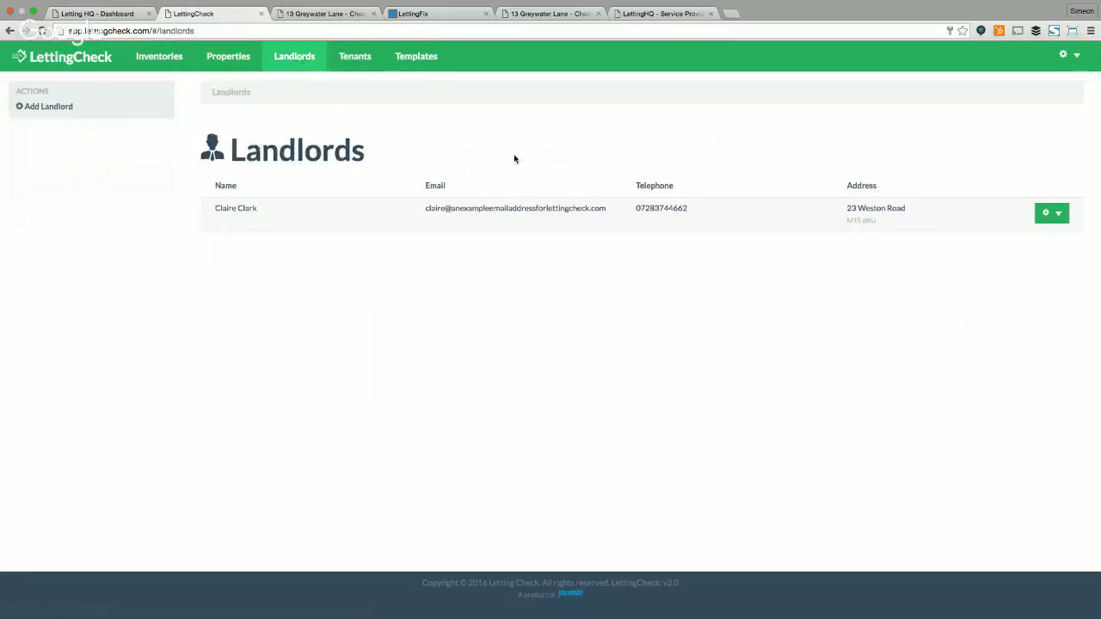
pyautogui.click(363, 64)
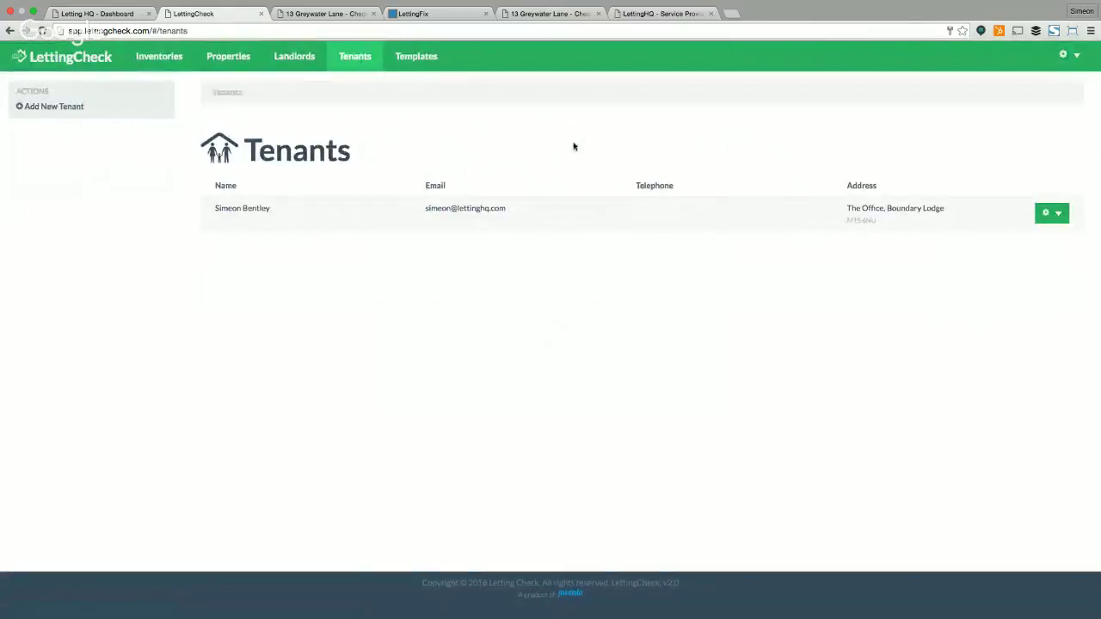
# Step: Create and save a Check In inventory for the listed office property using the 2 Bedroom Bungalow inventory template
pyautogui.click(153, 60)
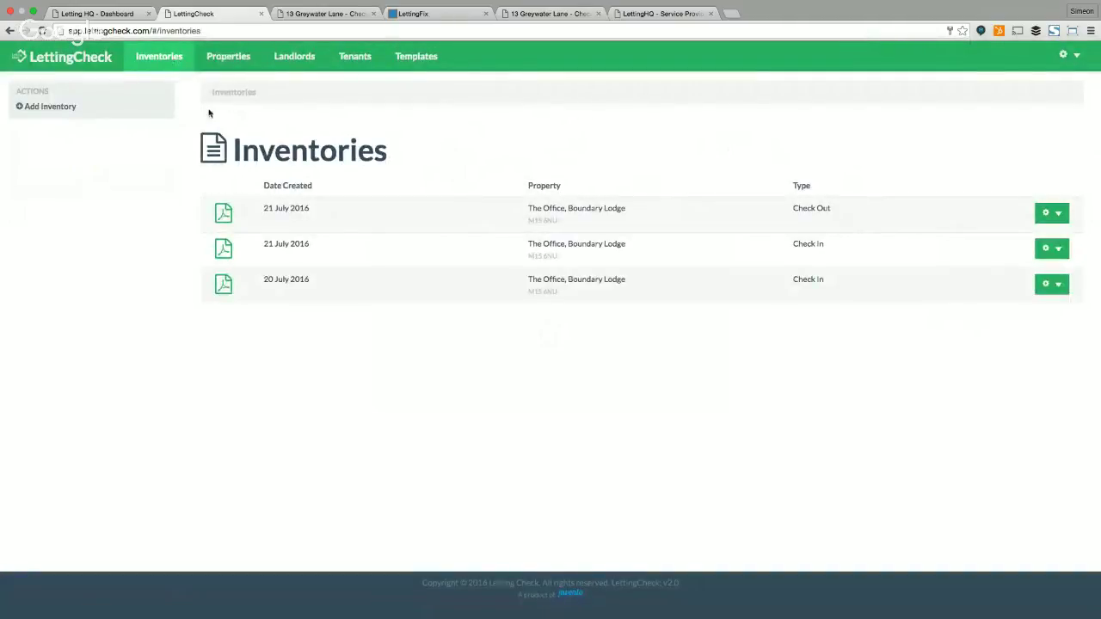
pyautogui.click(78, 111)
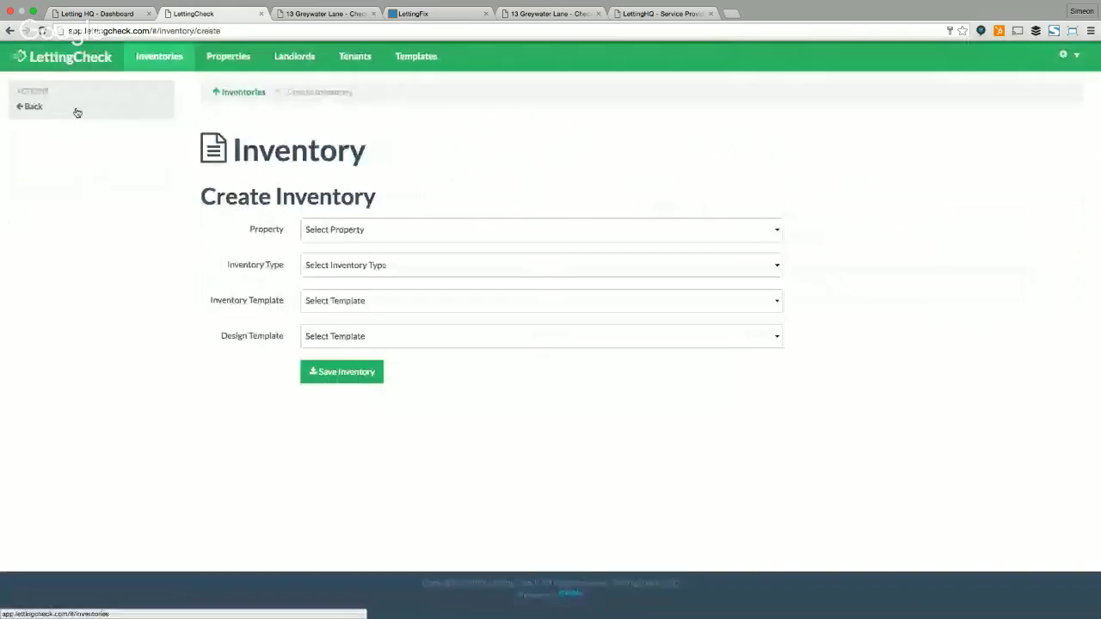
pyautogui.click(375, 232)
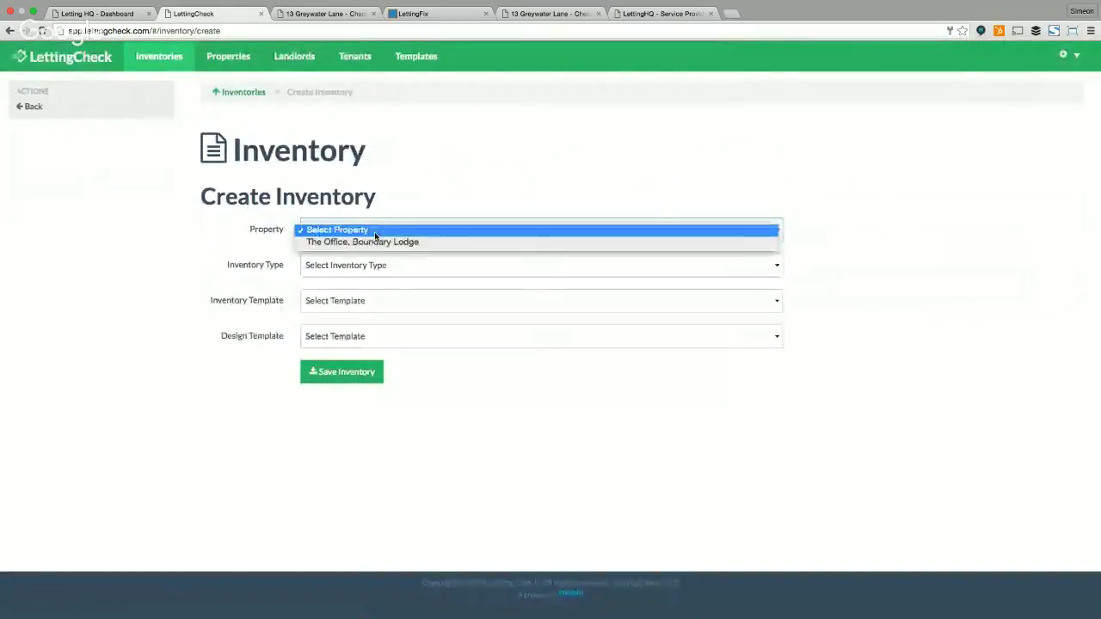
pyautogui.click(376, 244)
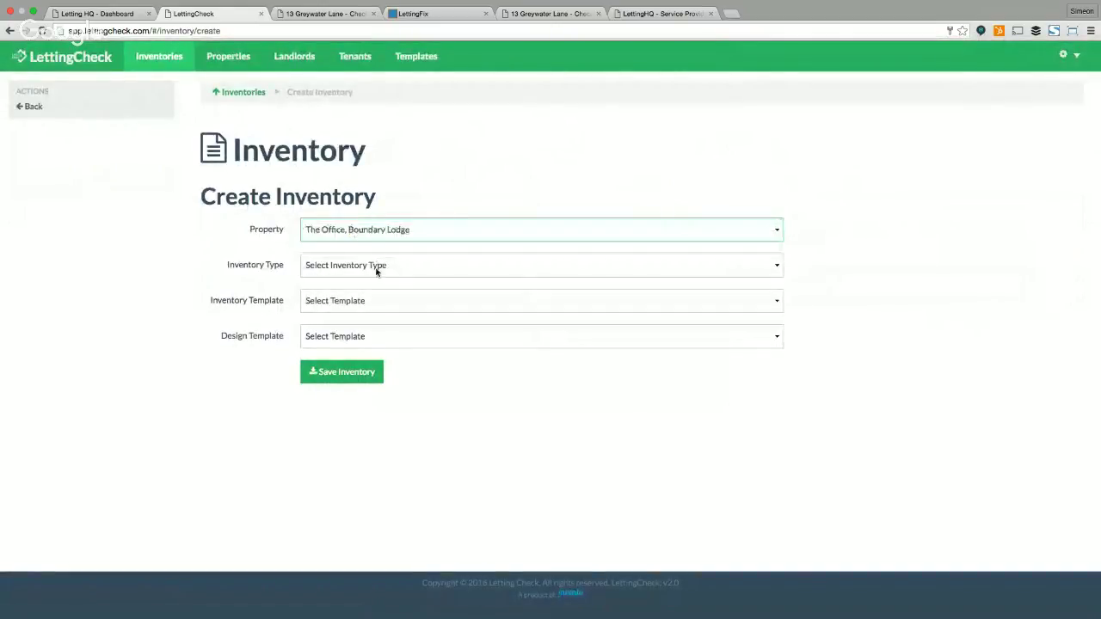
pyautogui.click(376, 270)
pyautogui.click(376, 279)
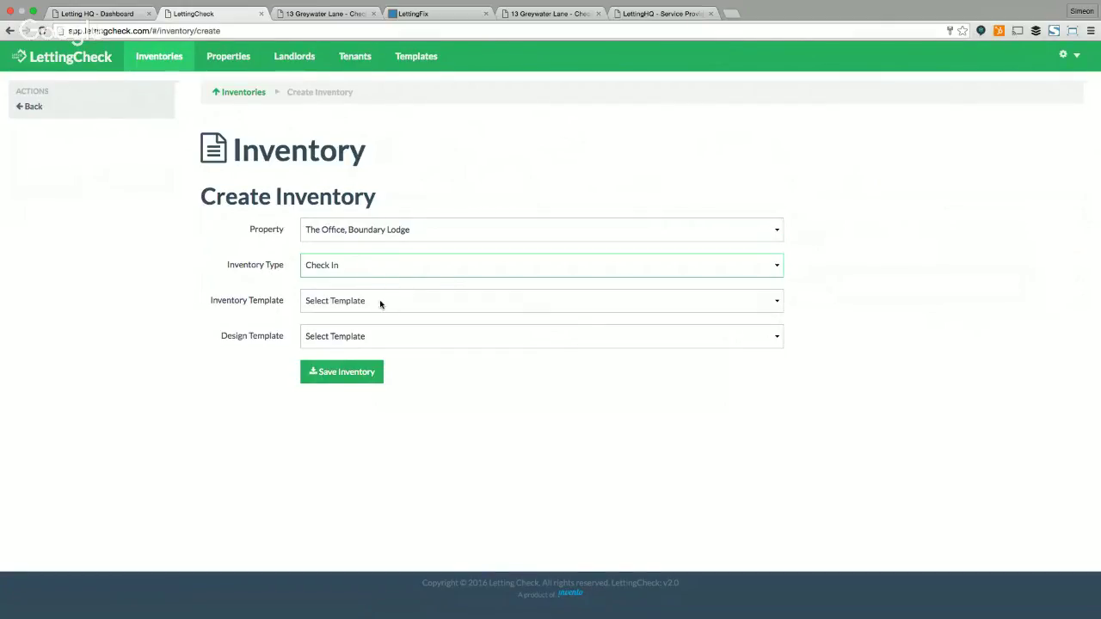
pyautogui.click(379, 301)
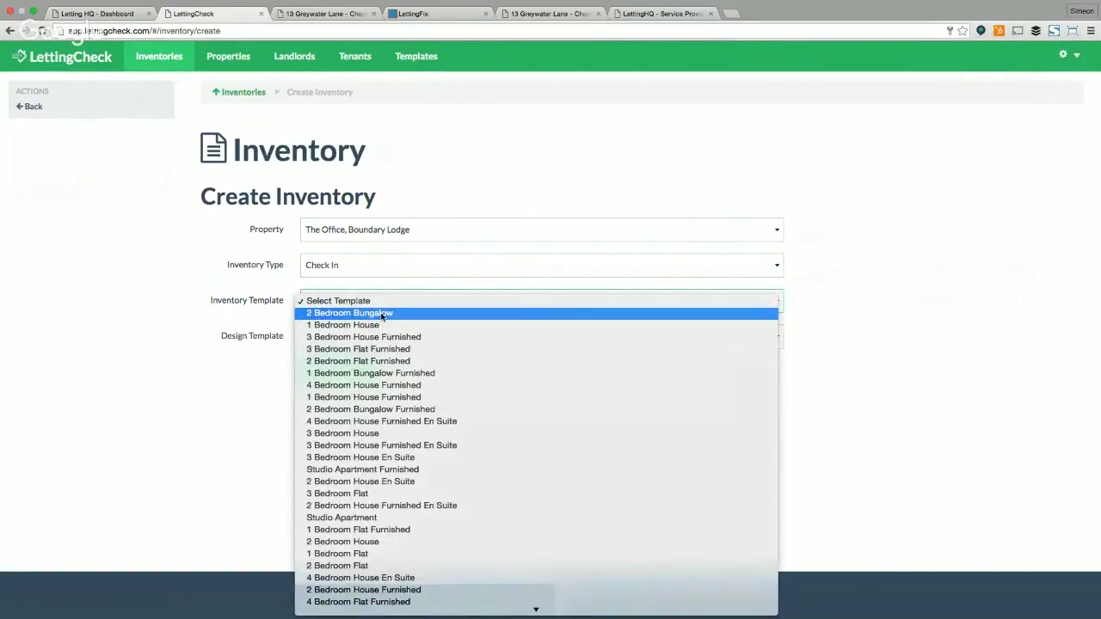
pyautogui.click(382, 315)
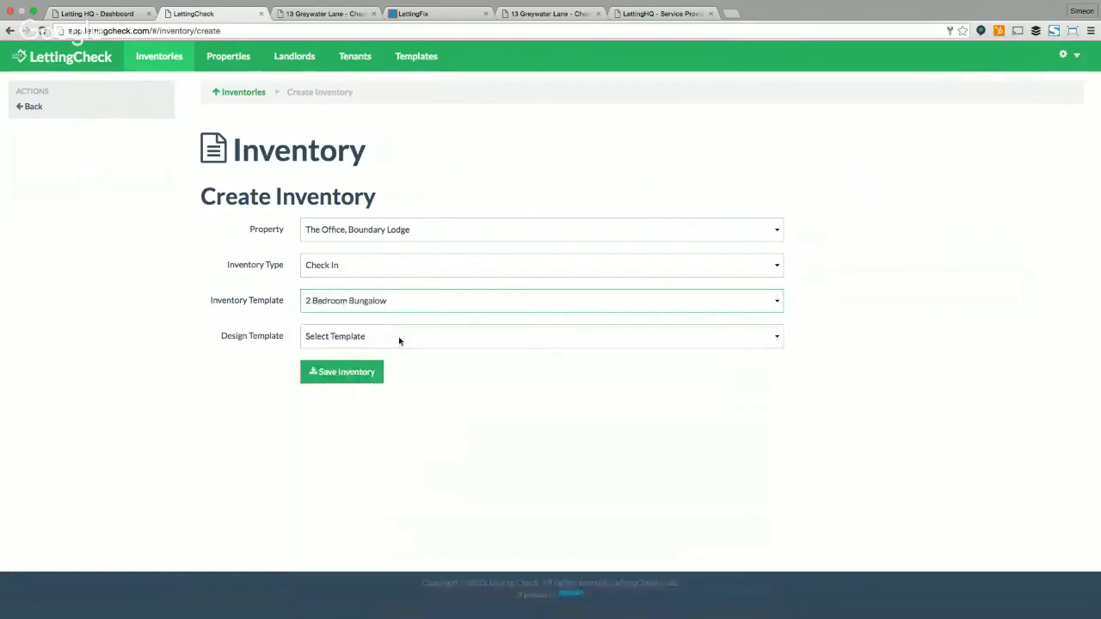
pyautogui.click(361, 373)
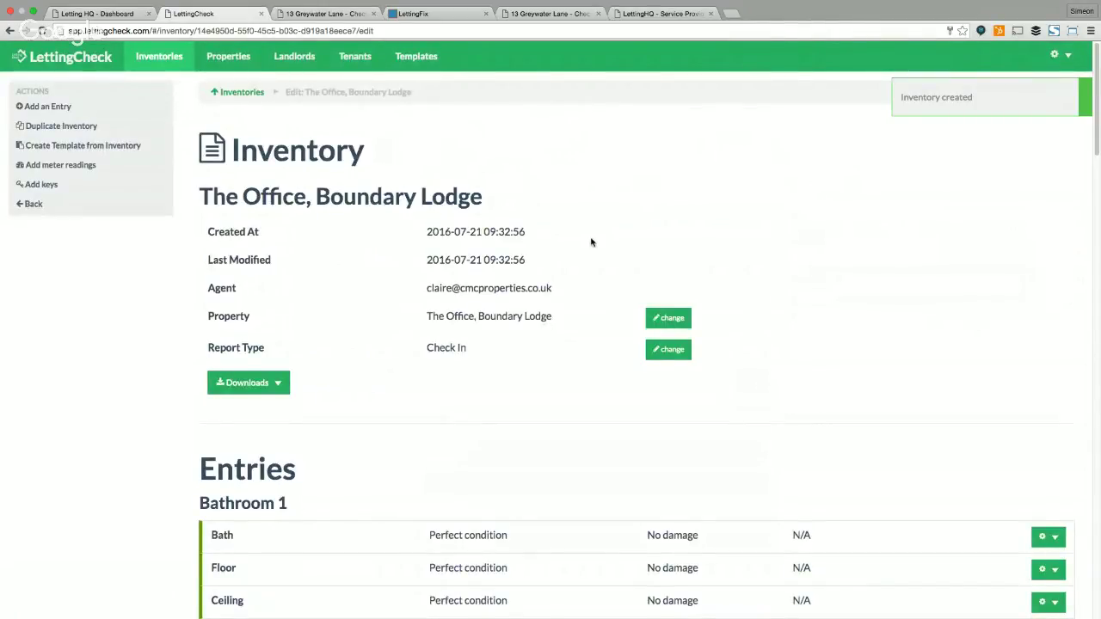
# Step: Examine the new inventory's entries room by room, from Bathroom 1 to Outside Space Front 1
pyautogui.scroll(-2, 591, 243)
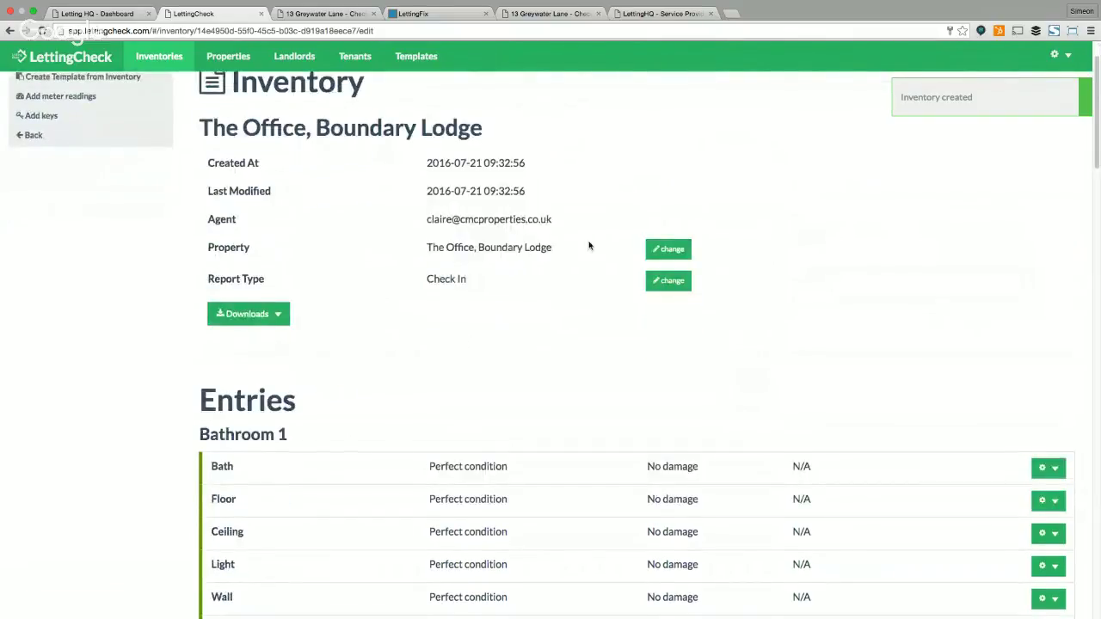
pyautogui.scroll(-2, 591, 245)
pyautogui.scroll(-3, 568, 241)
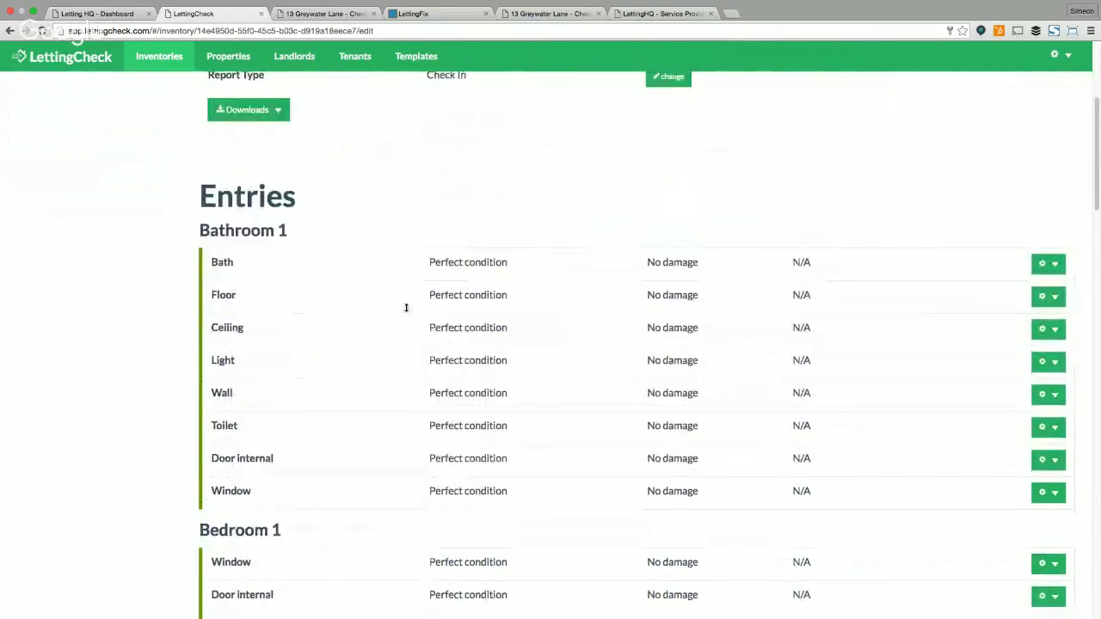
pyautogui.scroll(-5, 482, 310)
pyautogui.scroll(-3, 489, 308)
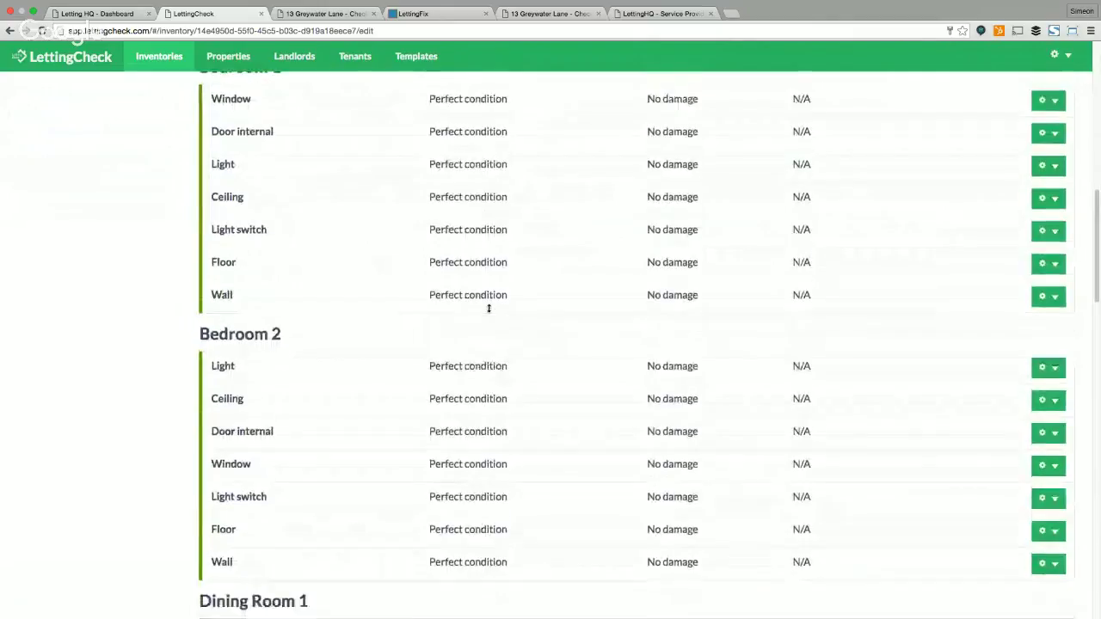
pyautogui.scroll(-10, 488, 306)
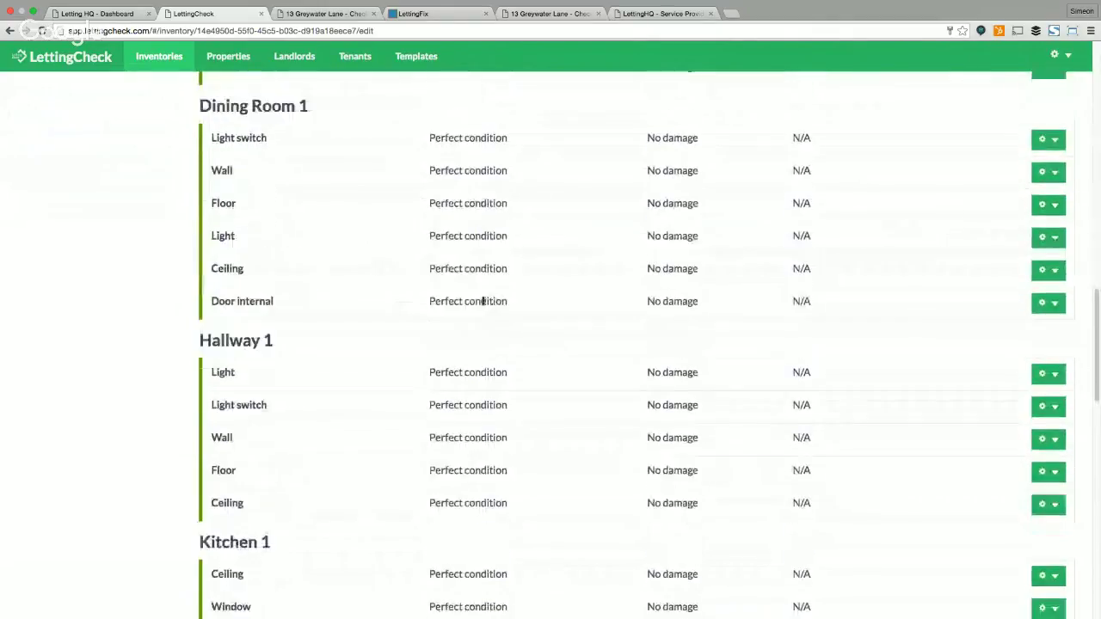
pyautogui.scroll(-9, 482, 301)
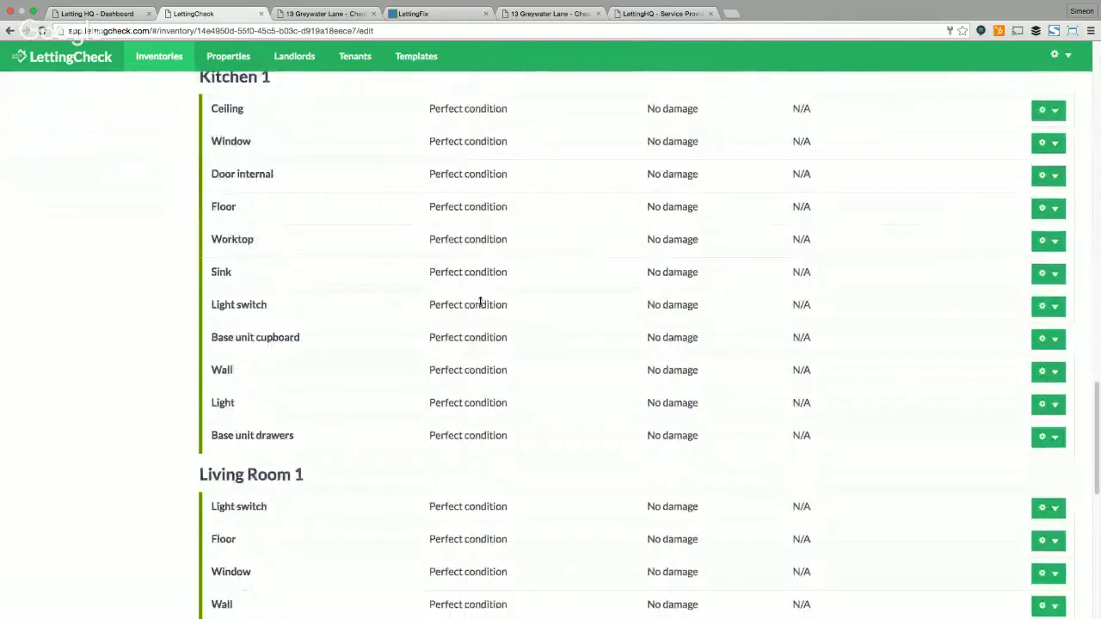
pyautogui.scroll(-8, 480, 301)
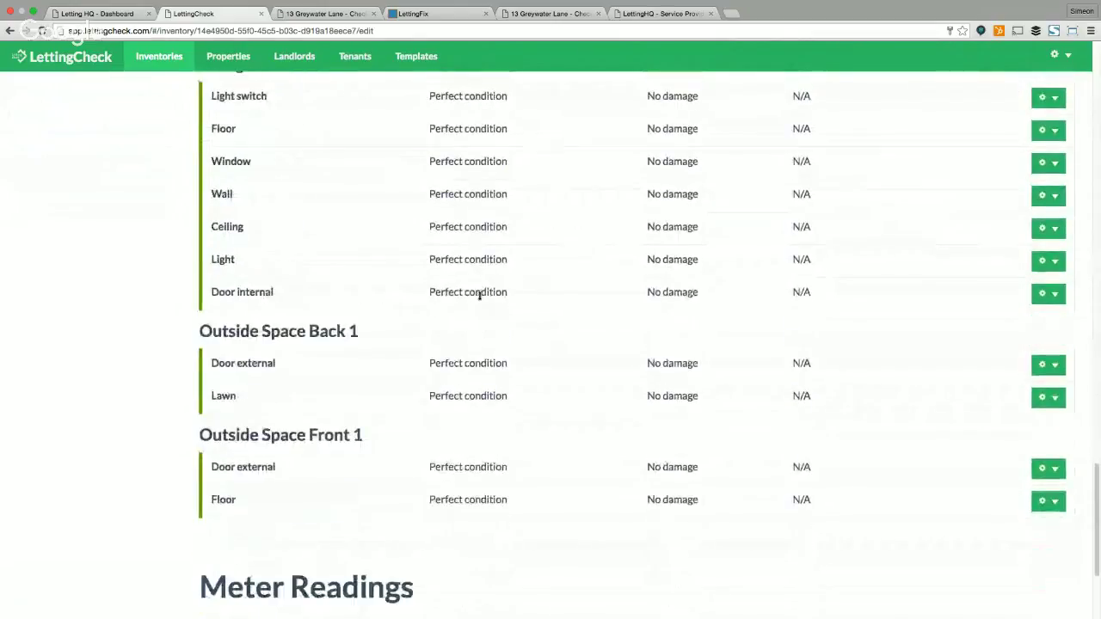
pyautogui.scroll(13, 507, 293)
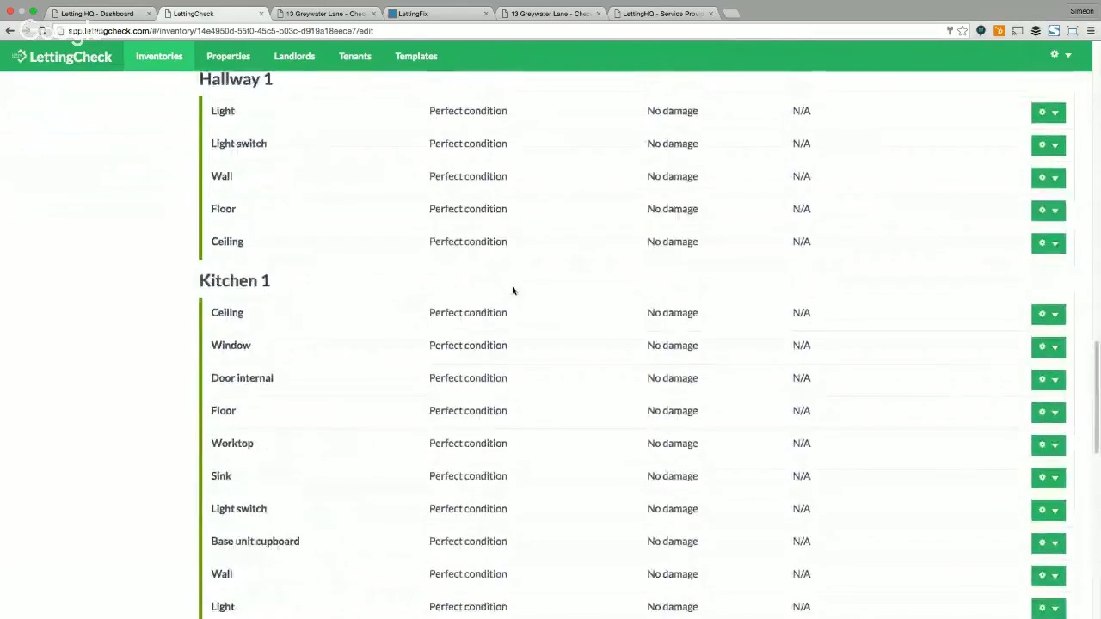
pyautogui.scroll(12, 513, 289)
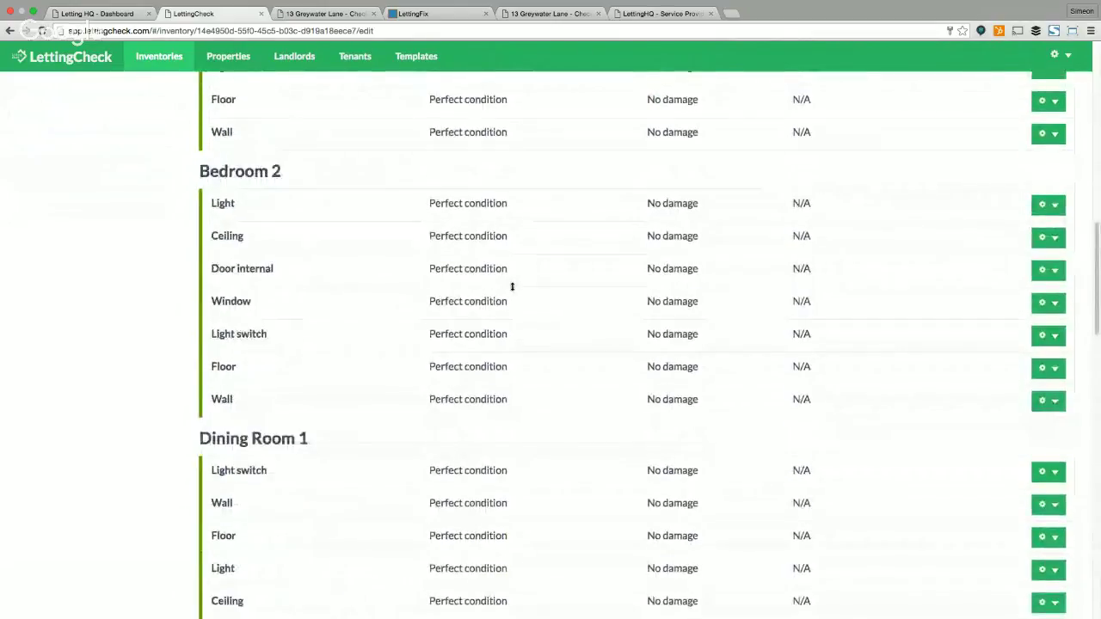
pyautogui.scroll(11, 512, 287)
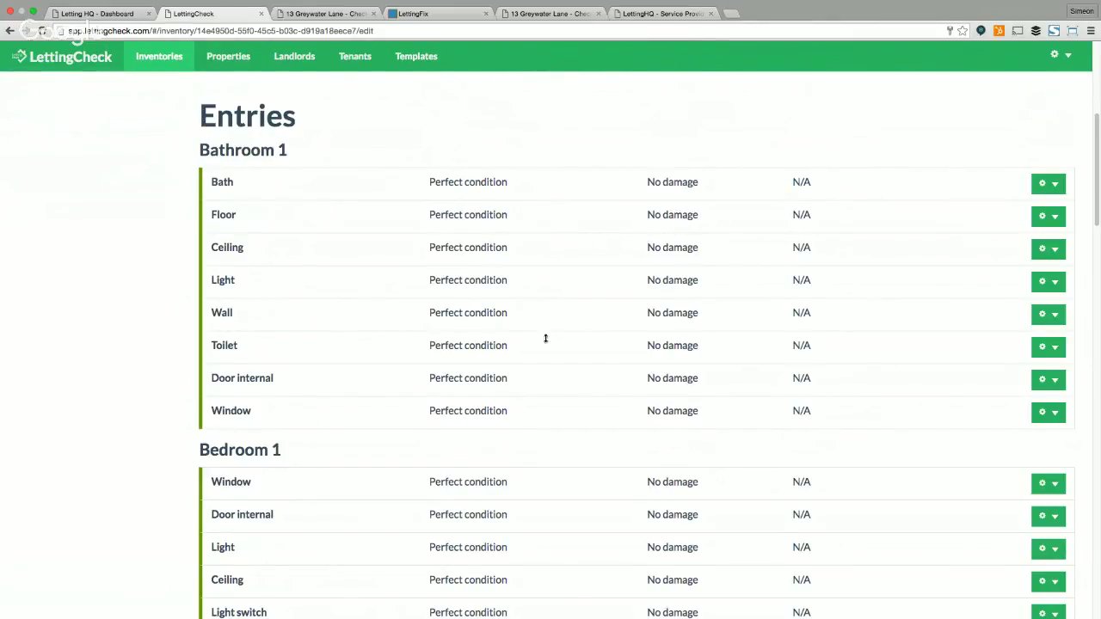
# Step: Edit the Toilet entry in Bathroom 1, setting its condition to Poor Condition and its damage to Very Damaged, and save the item
pyautogui.click(1056, 351)
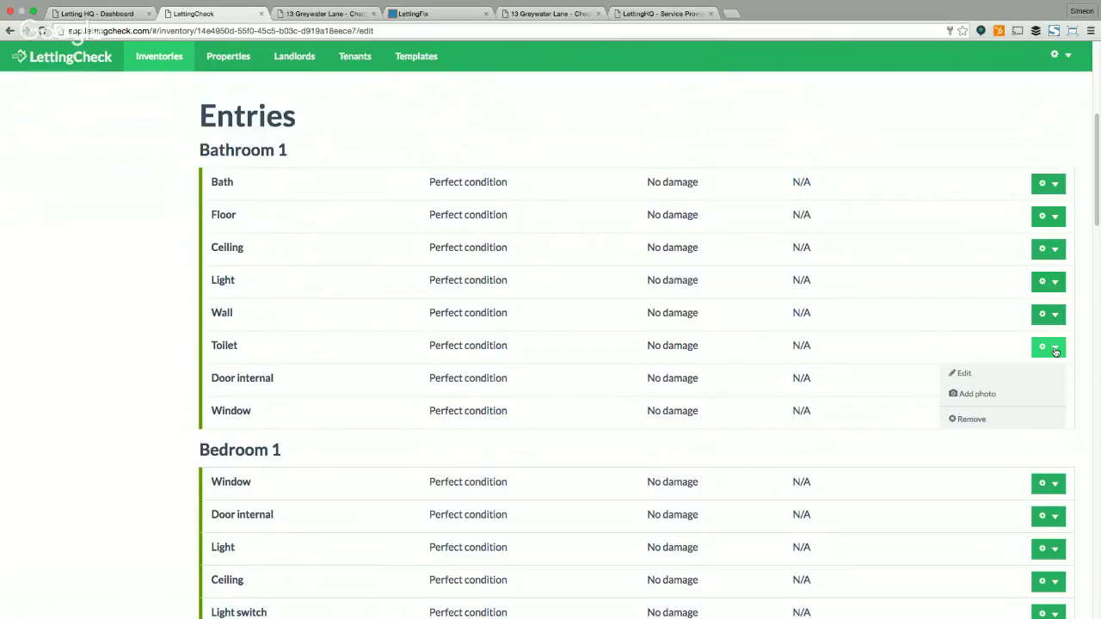
pyautogui.click(999, 380)
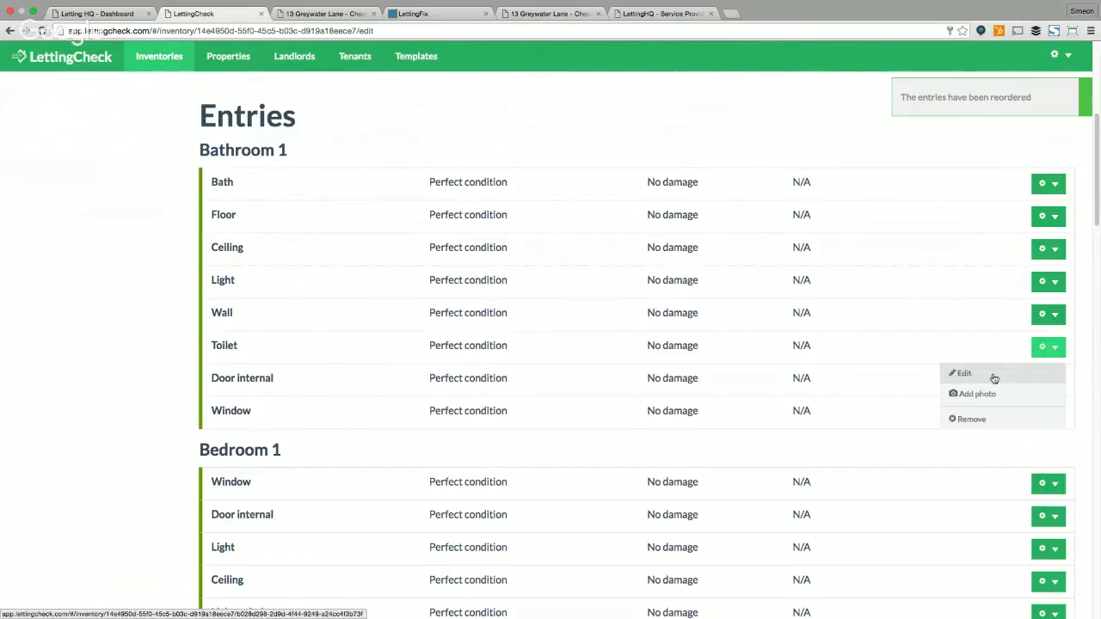
pyautogui.click(994, 376)
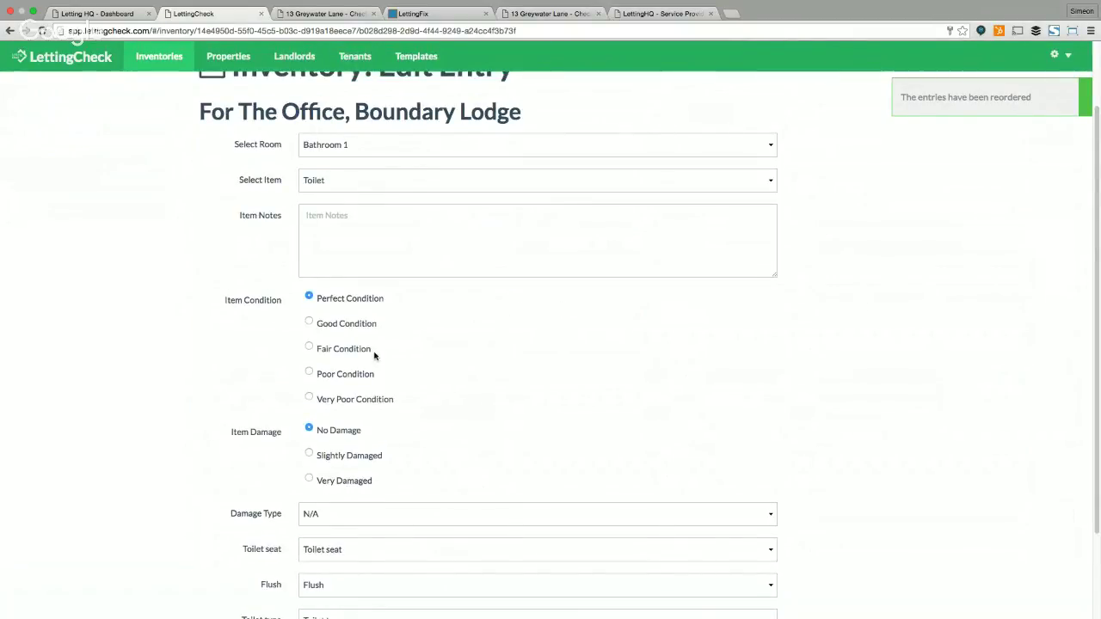
pyautogui.click(309, 374)
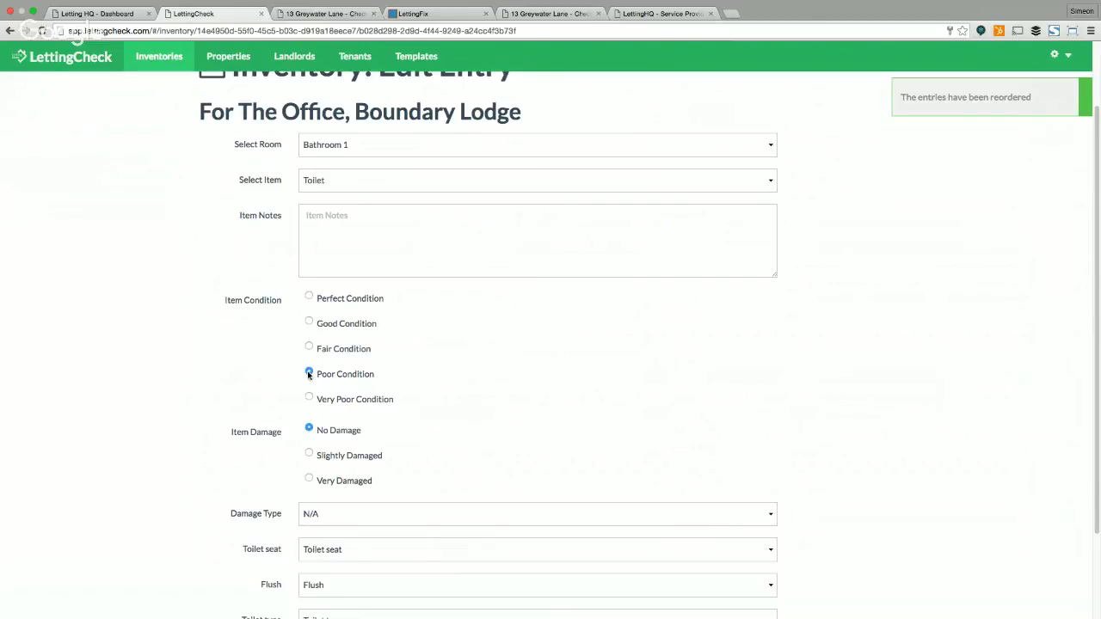
pyautogui.click(309, 479)
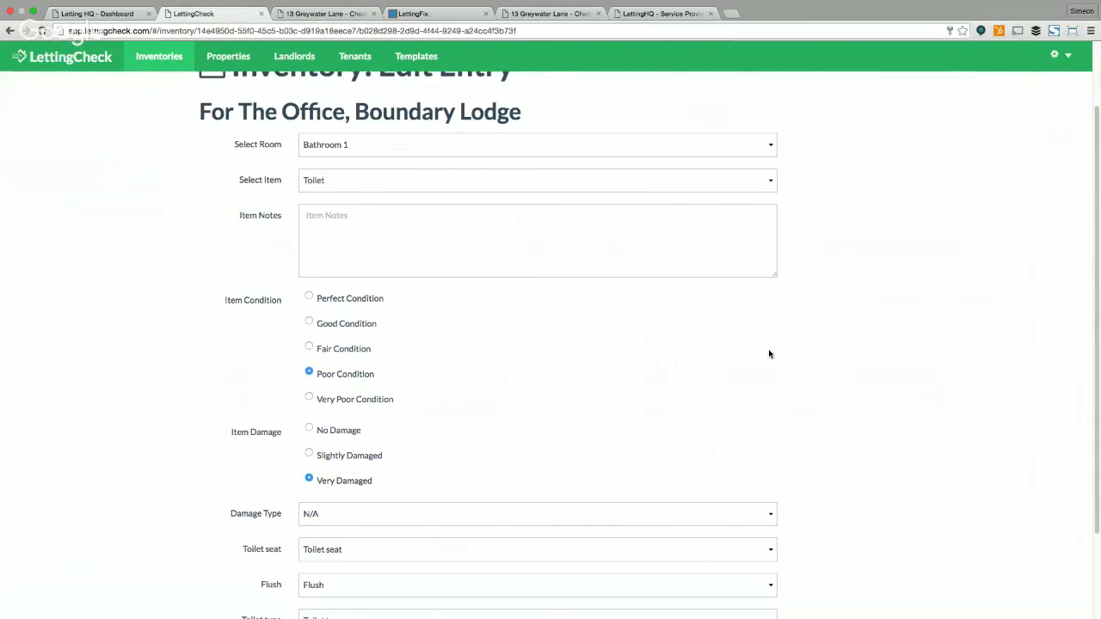
pyautogui.scroll(2, 769, 354)
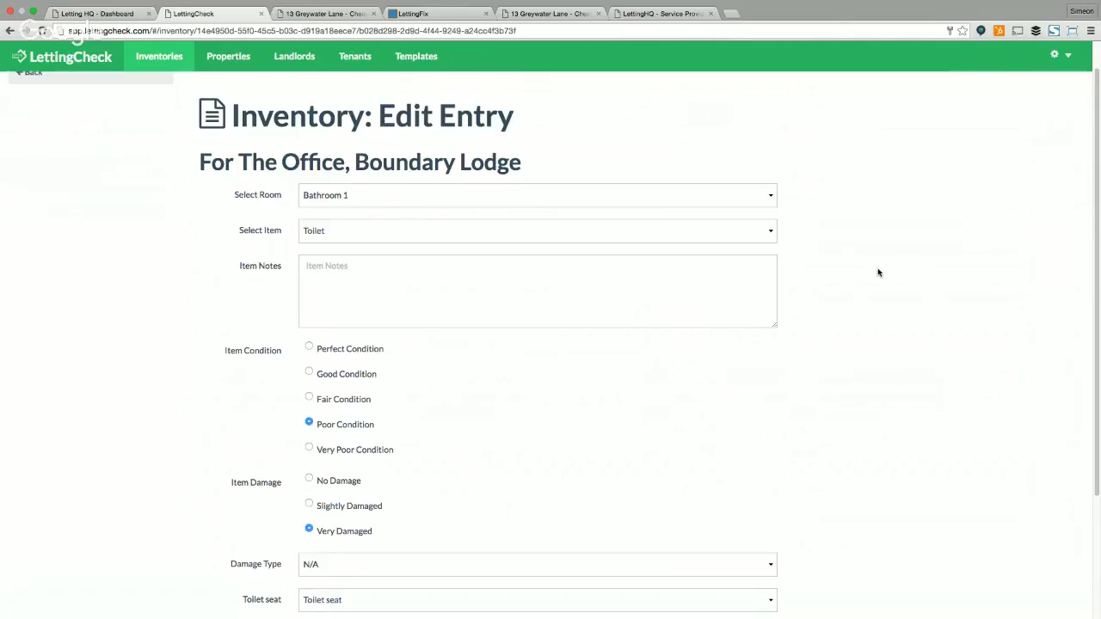
pyautogui.click(461, 273)
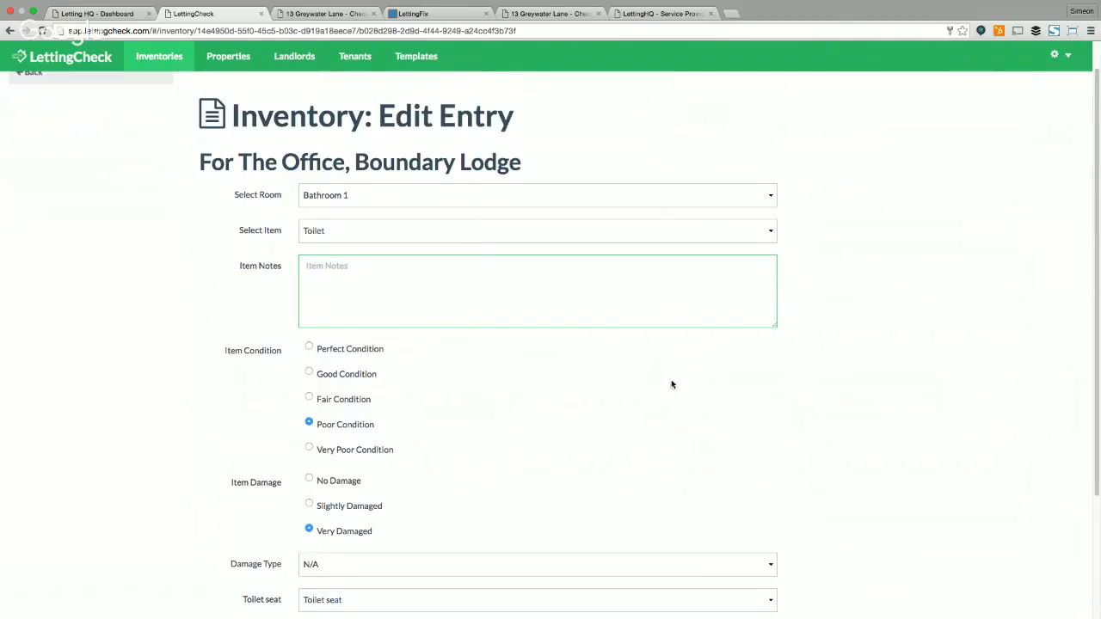
pyautogui.scroll(-3, 671, 381)
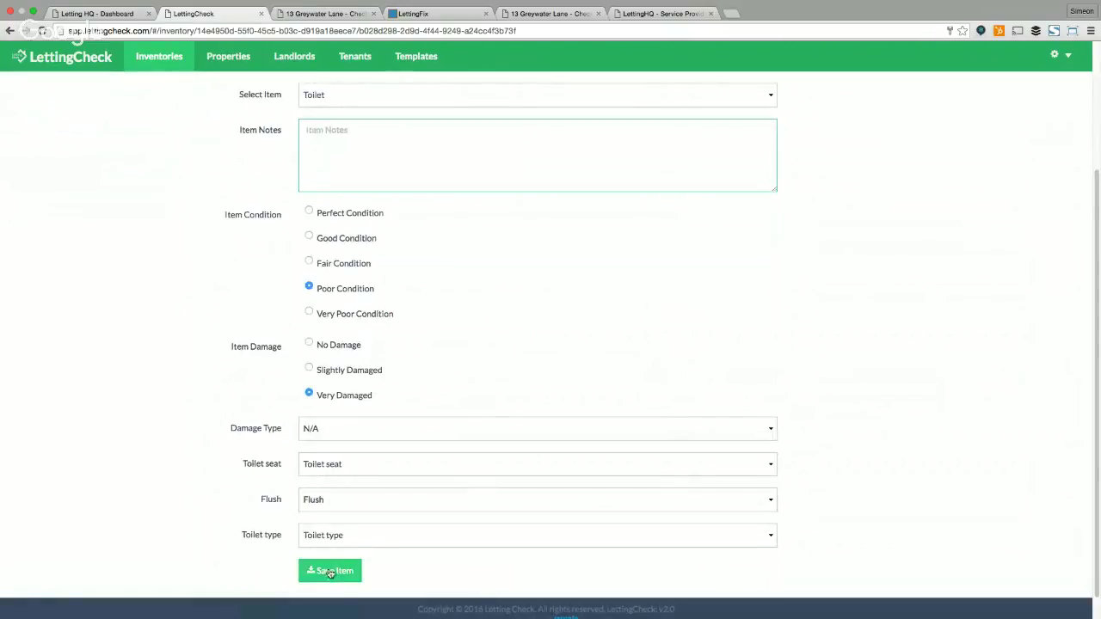
pyautogui.click(331, 573)
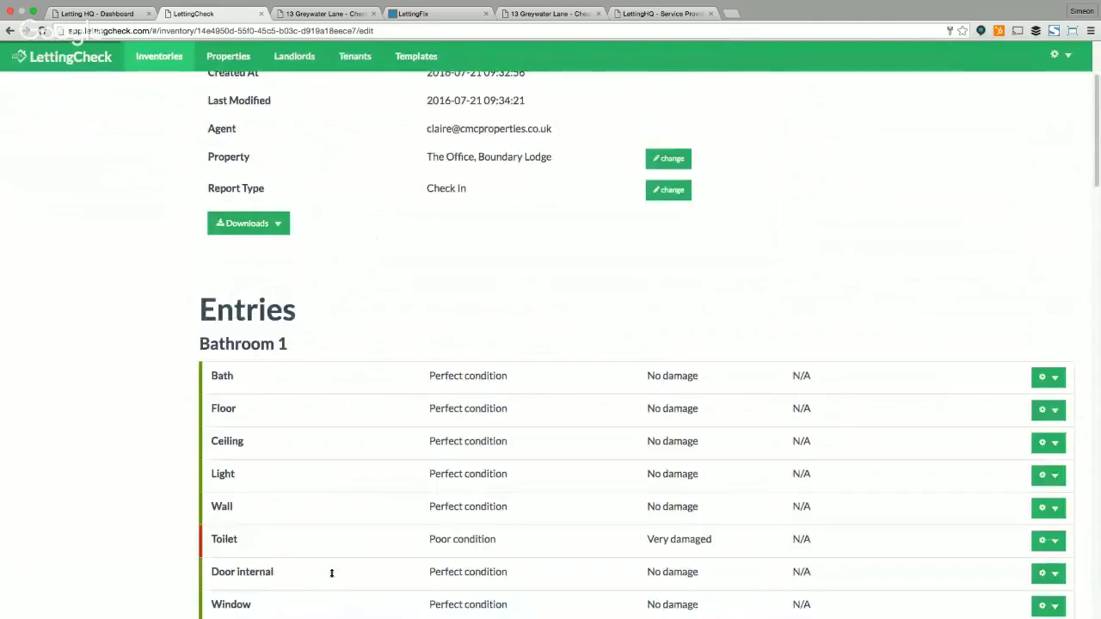
# Step: Add the photo webinar_photo_toilet.jpg from the Documents folder to the Toilet entry in Bathroom 1
pyautogui.scroll(-2, 383, 386)
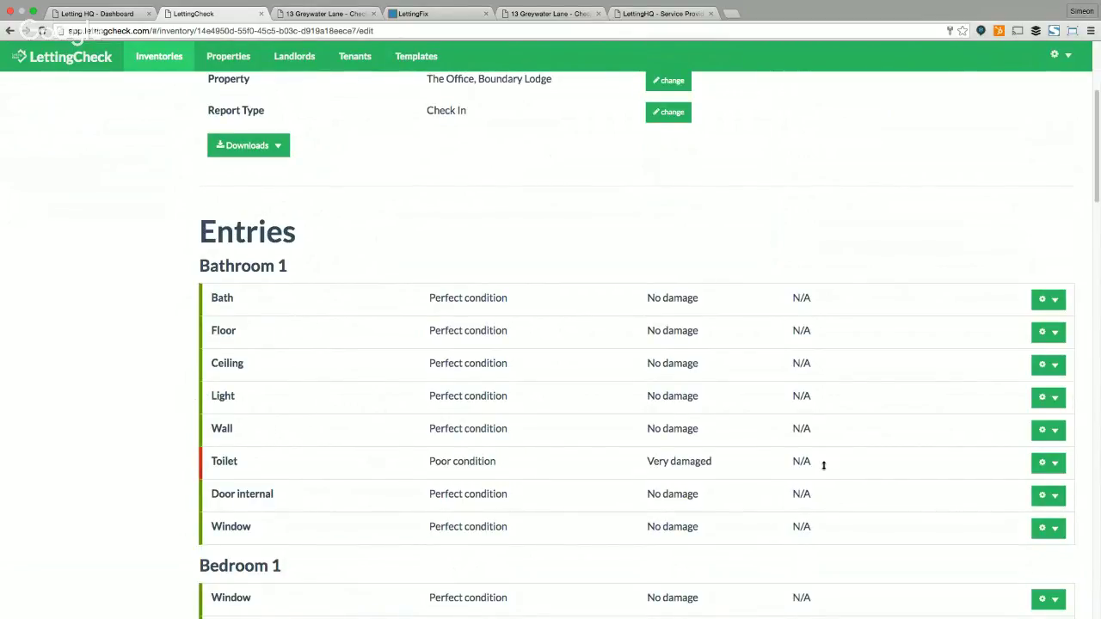
pyautogui.click(1056, 467)
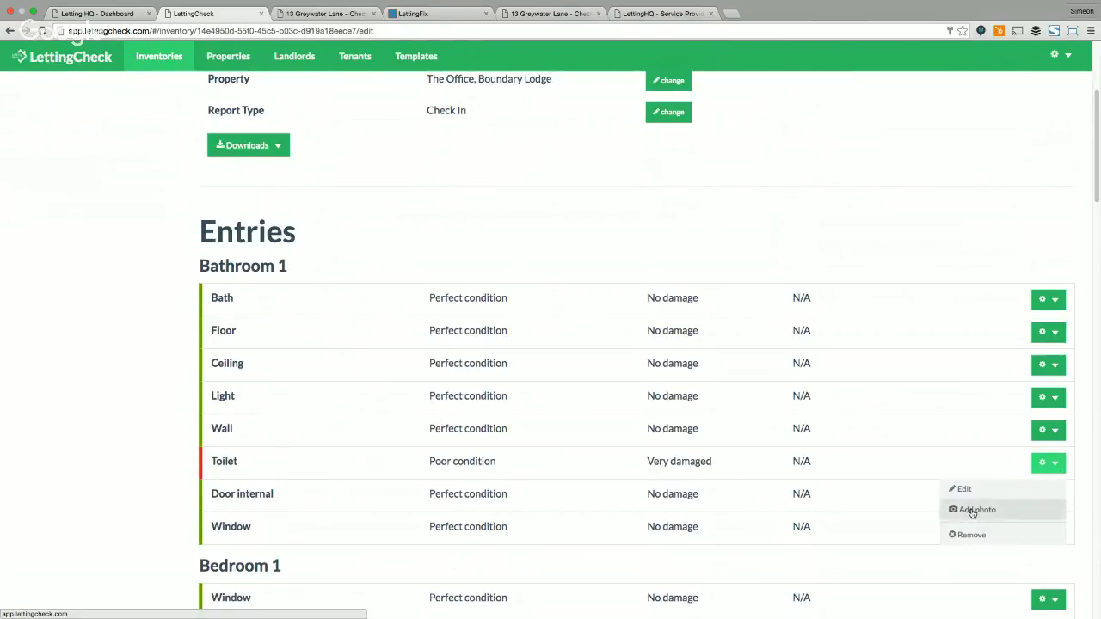
pyautogui.click(972, 510)
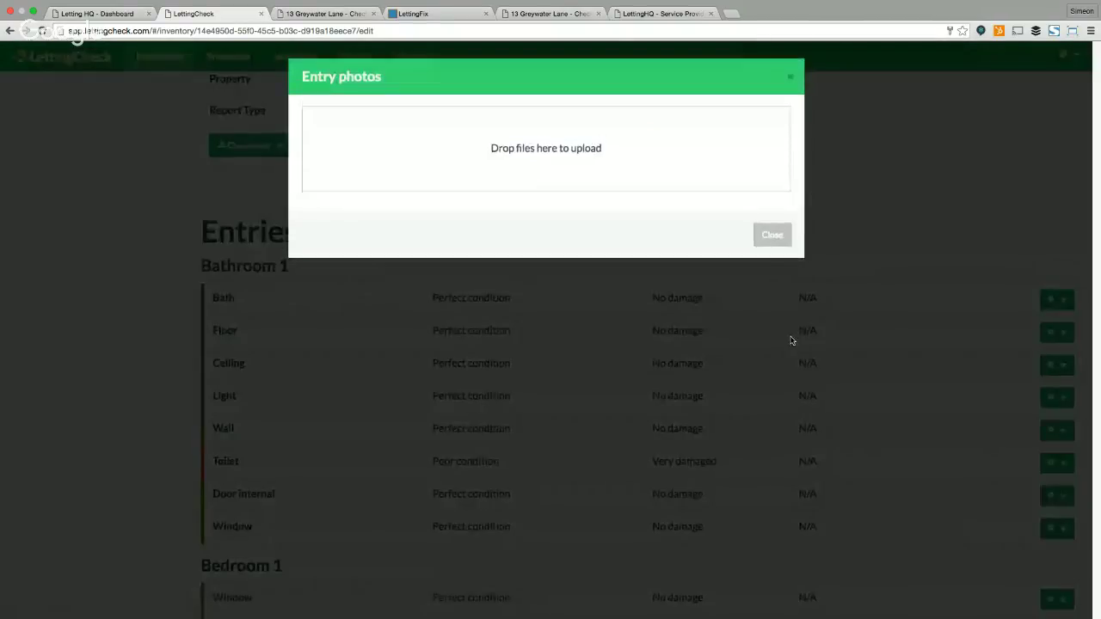
pyautogui.click(533, 154)
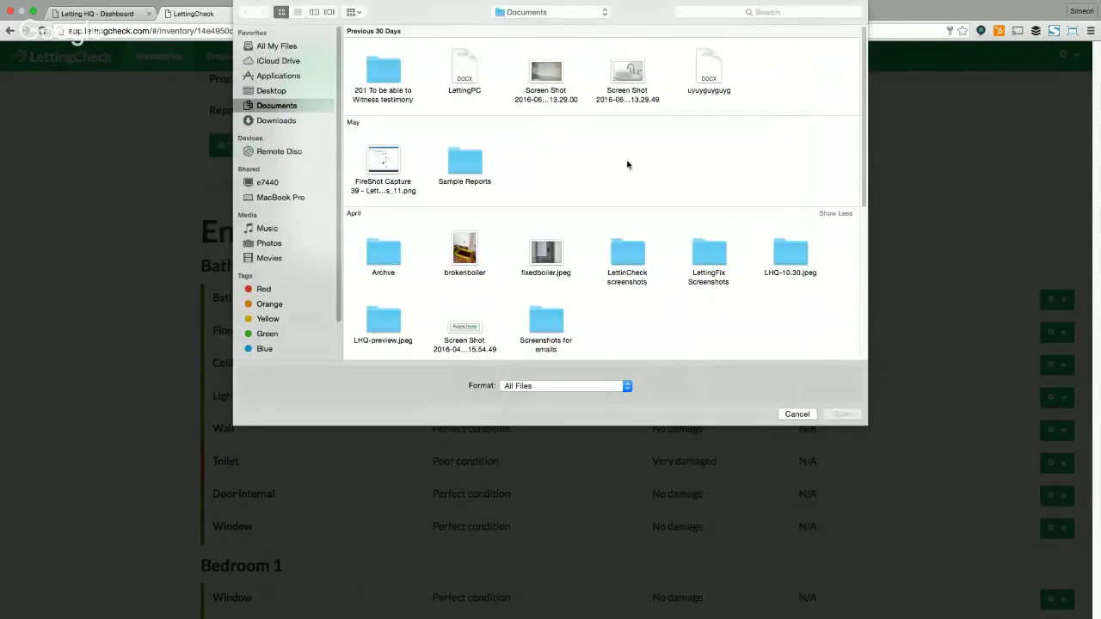
pyautogui.scroll(-5, 655, 168)
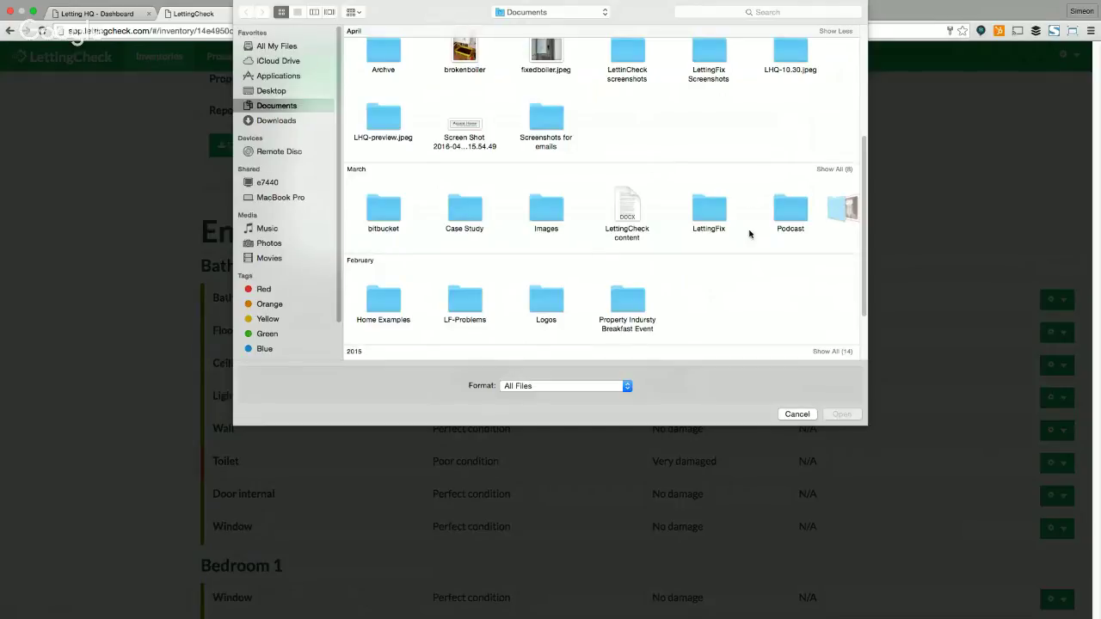
pyautogui.hscroll(3, 844, 244)
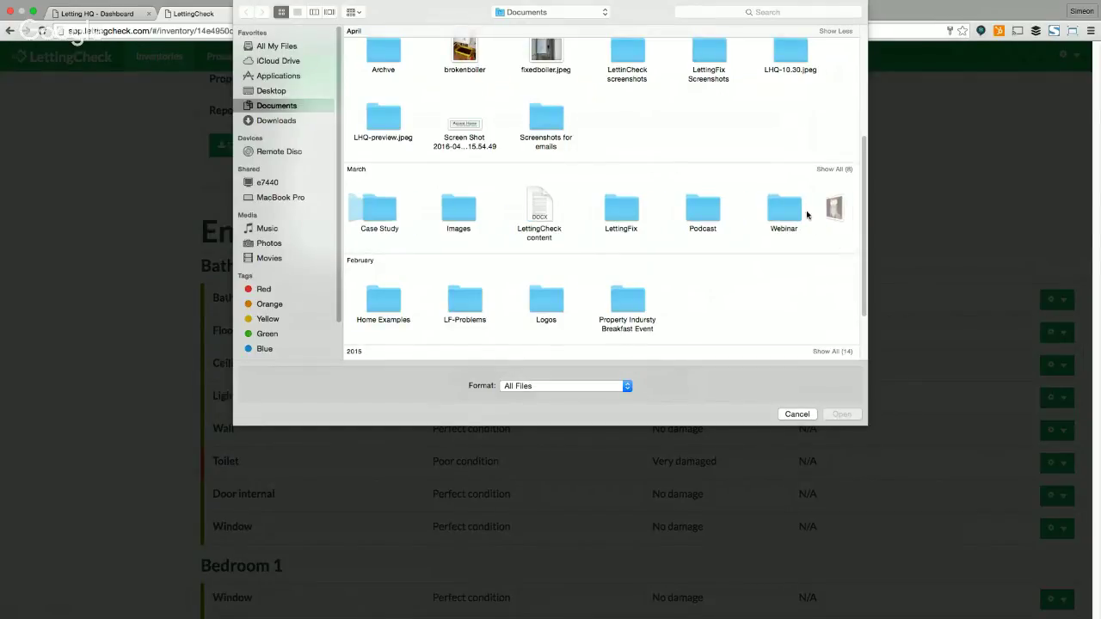
pyautogui.hscroll(2, 797, 215)
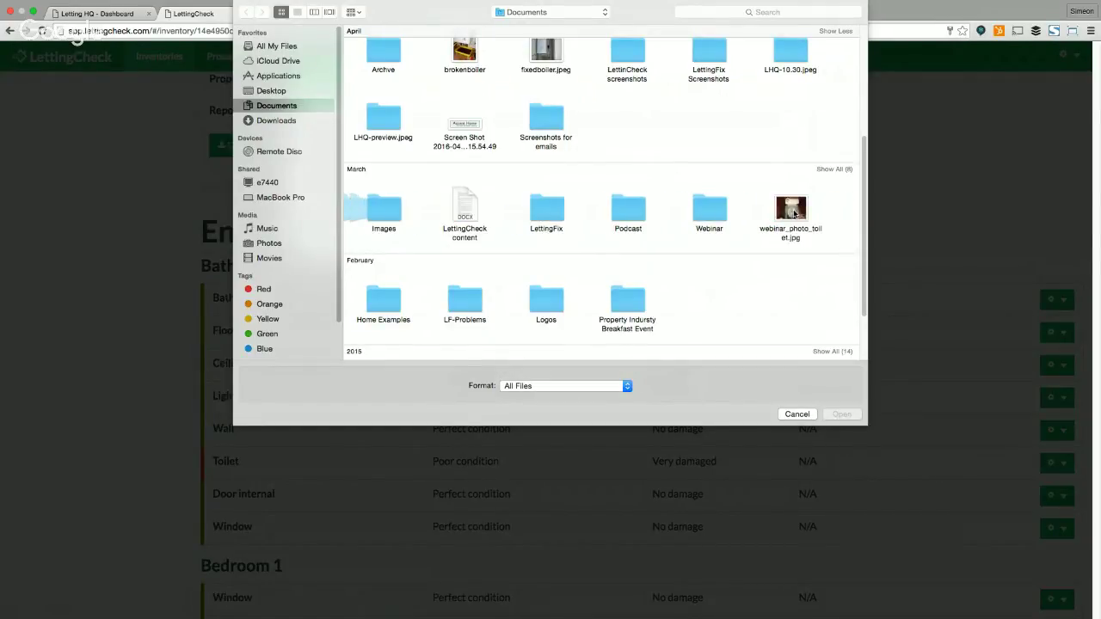
pyautogui.doubleClick(793, 212)
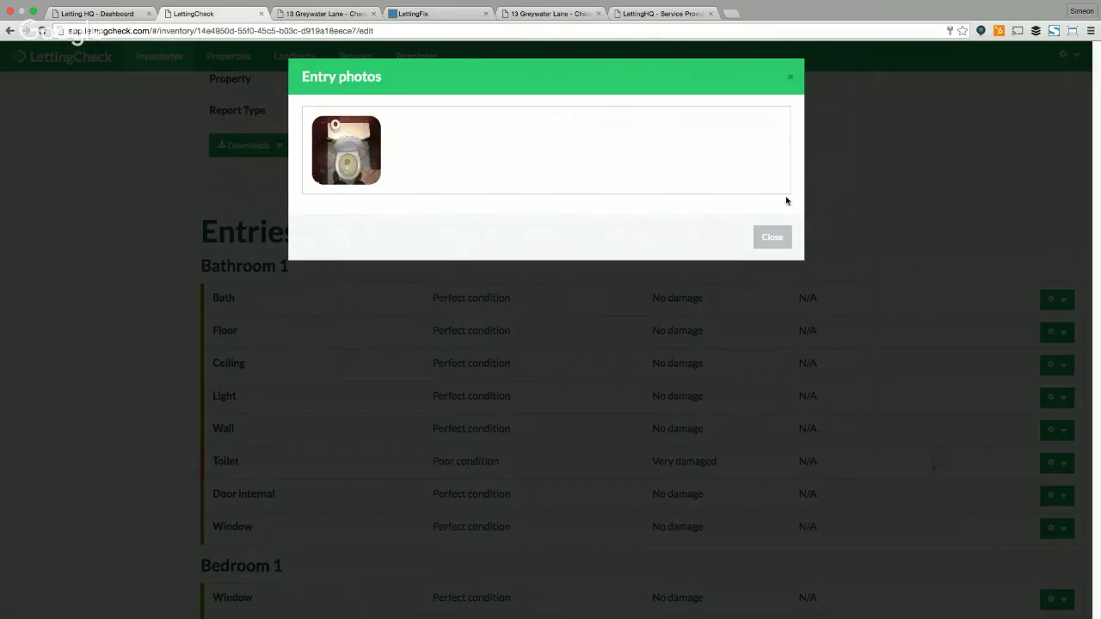
pyautogui.click(772, 238)
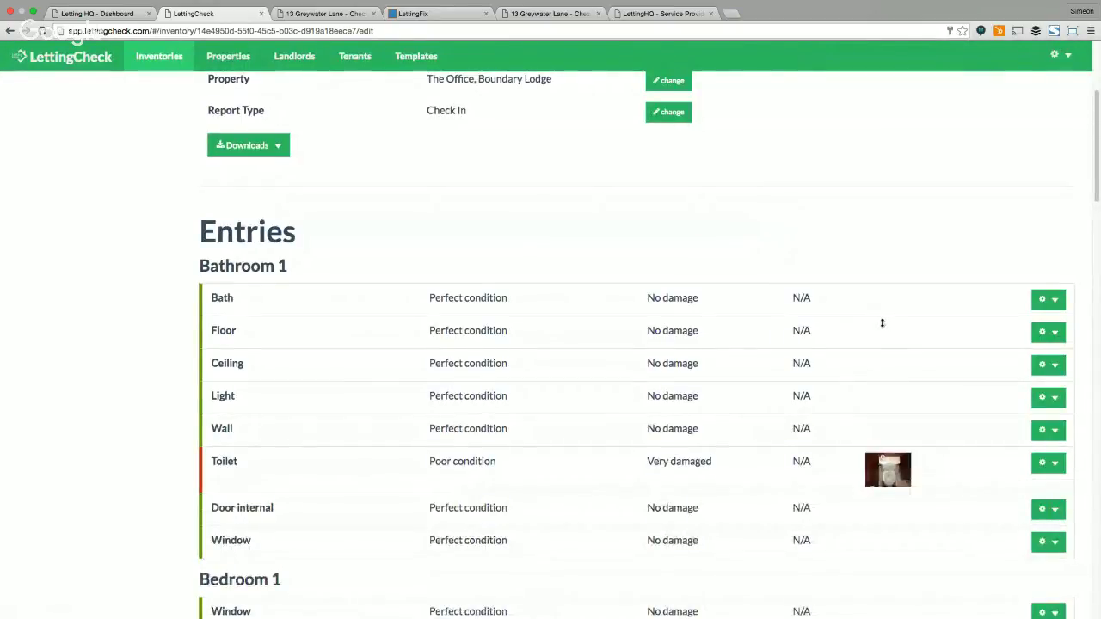
# Step: Switch to the LettingFix tenant repair site and choose the problem Heating > Gas Heating > Gas Boiler > Boiler Leaking, dismissing the helpful hints
pyautogui.scroll(-2, 872, 317)
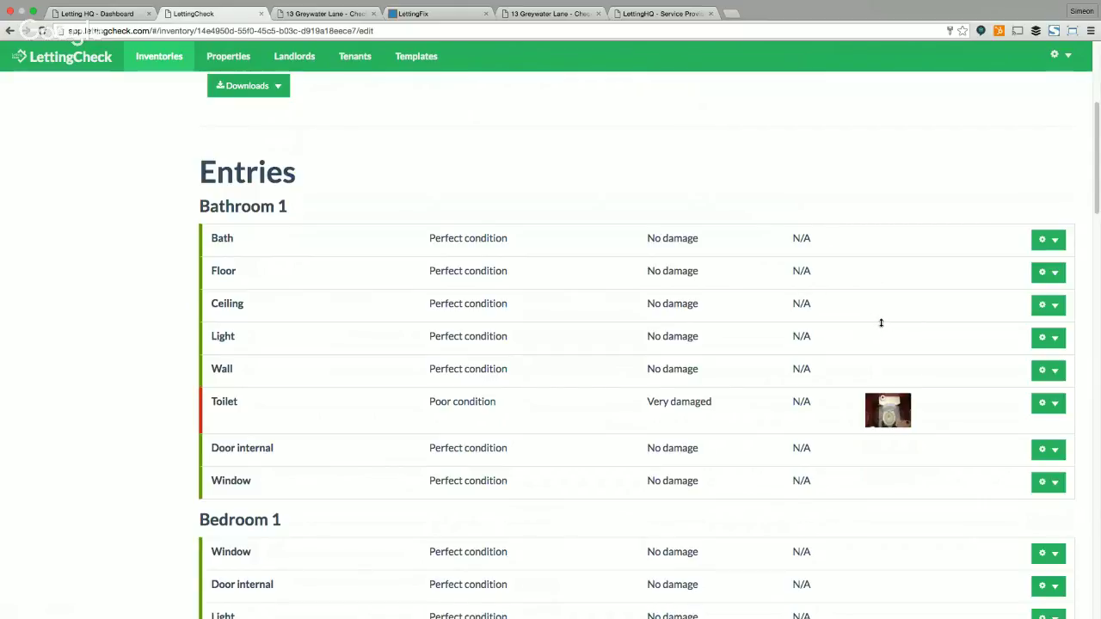
pyautogui.scroll(1, 882, 323)
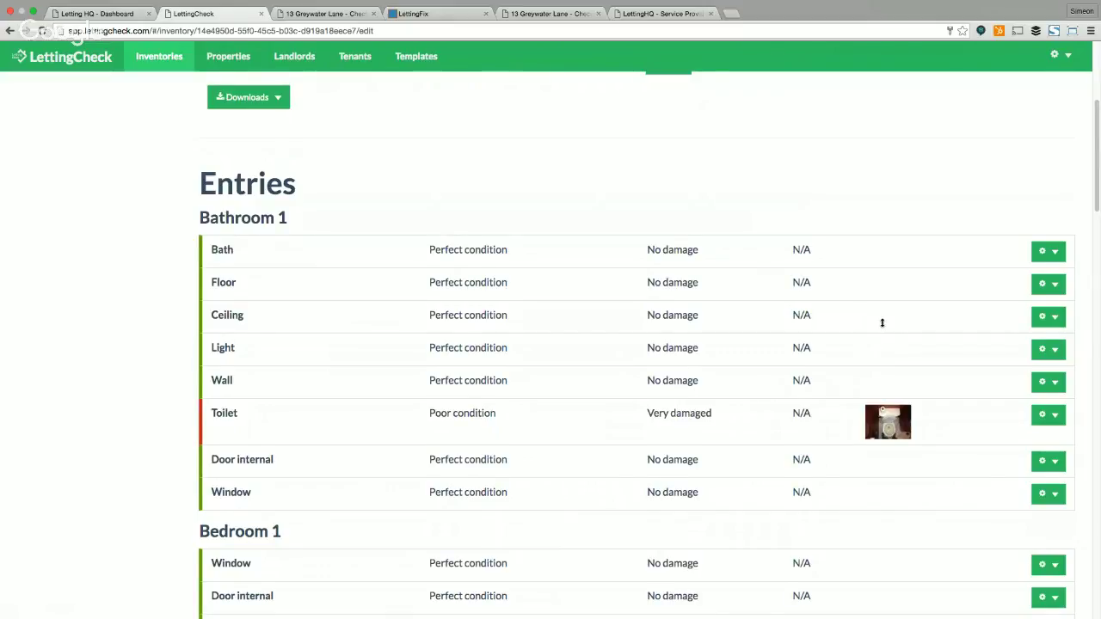
pyautogui.scroll(4, 879, 323)
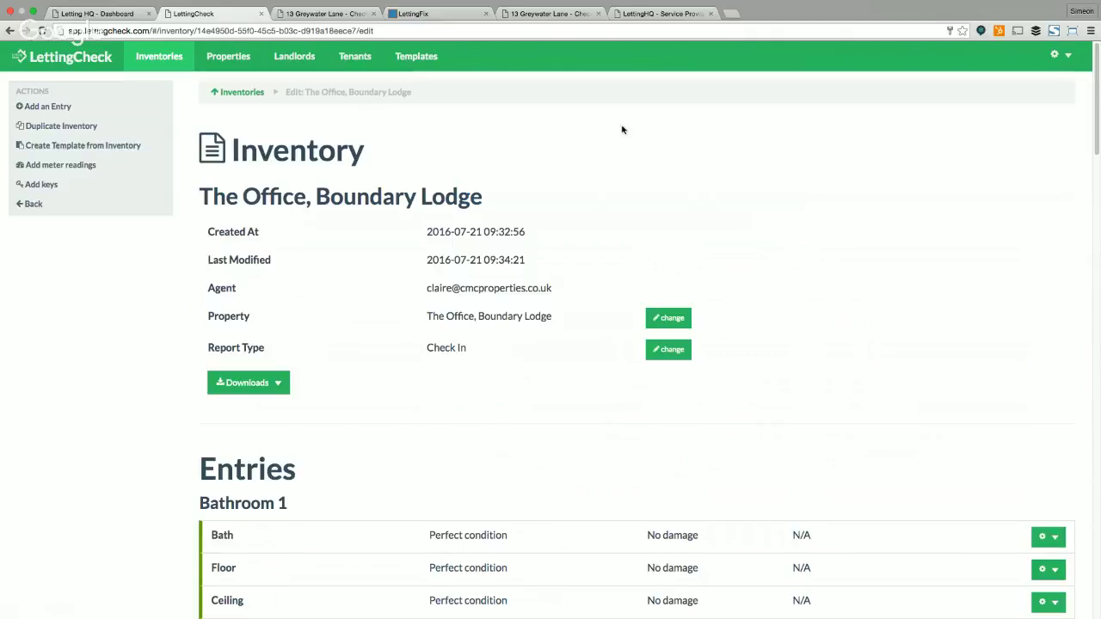
pyautogui.click(429, 14)
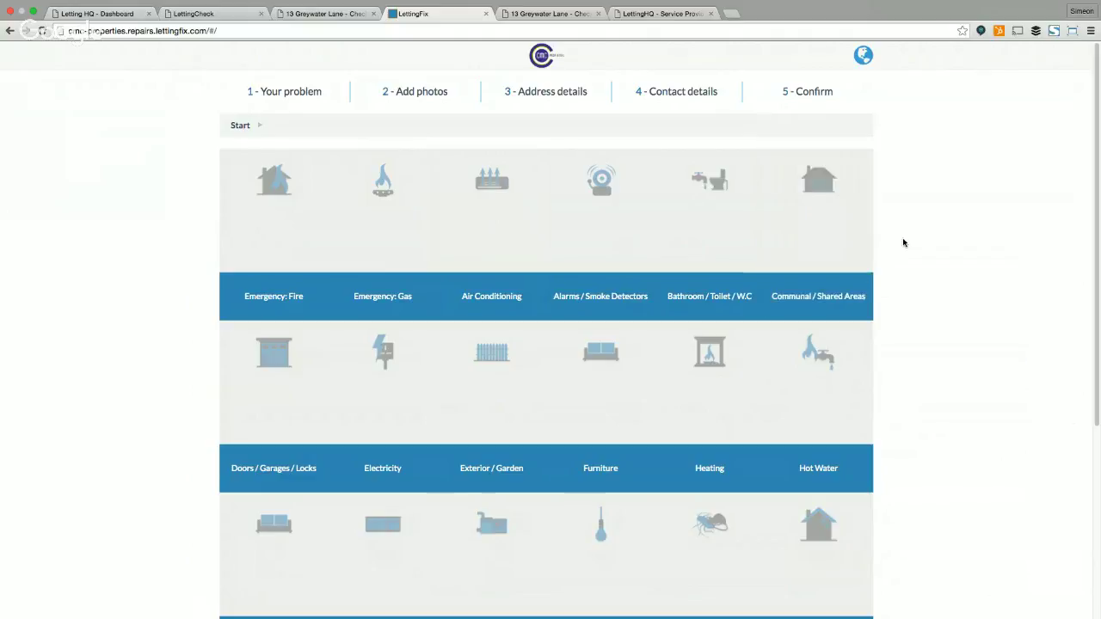
pyautogui.click(703, 422)
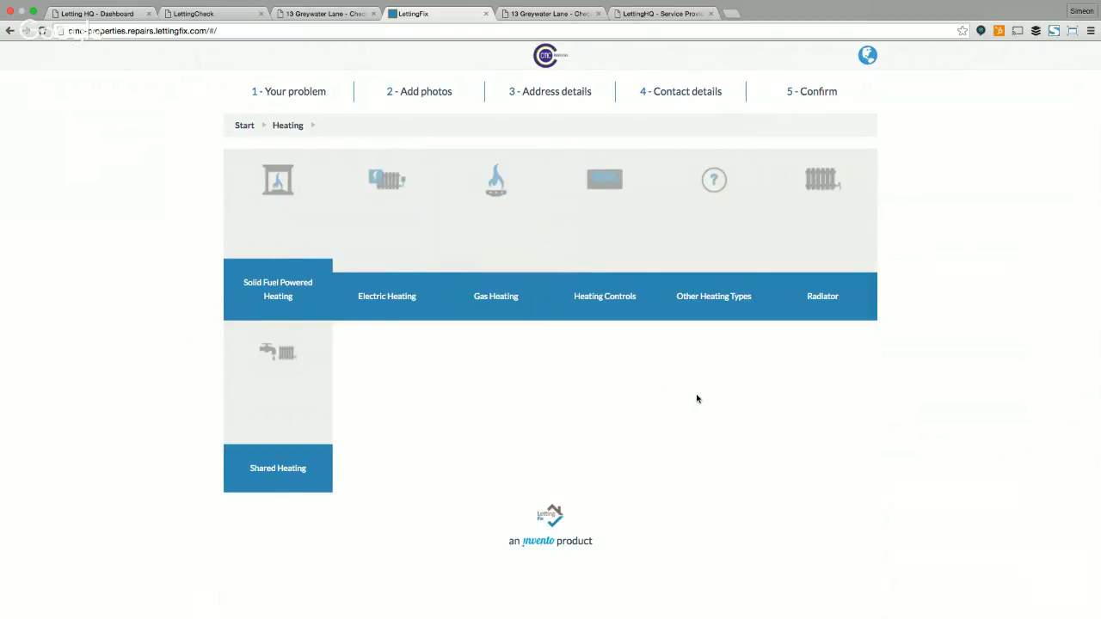
pyautogui.click(516, 284)
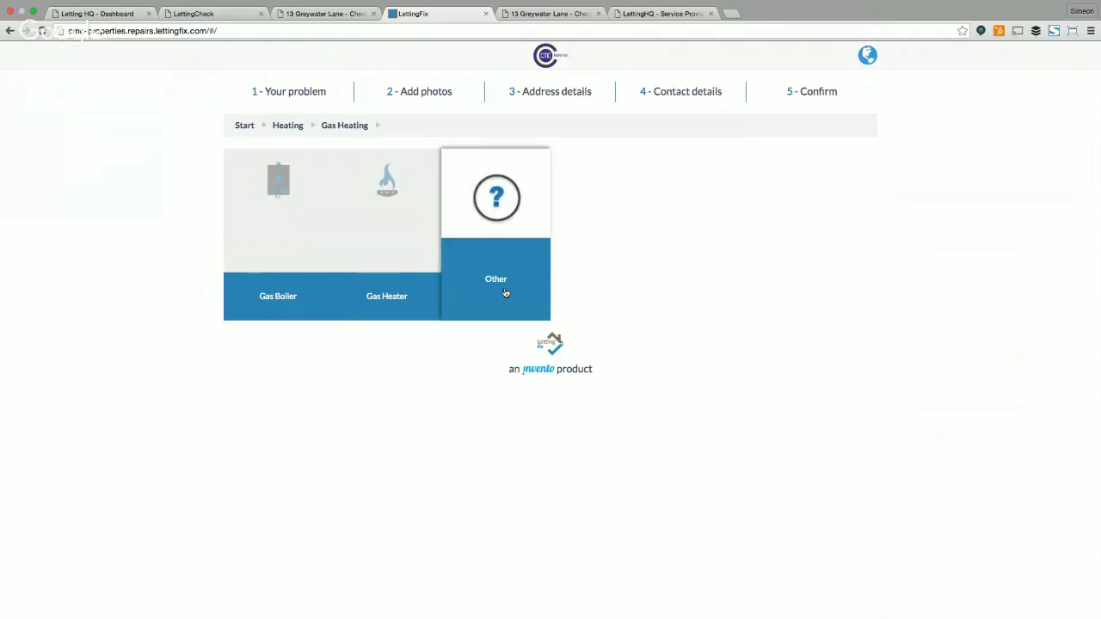
pyautogui.click(282, 280)
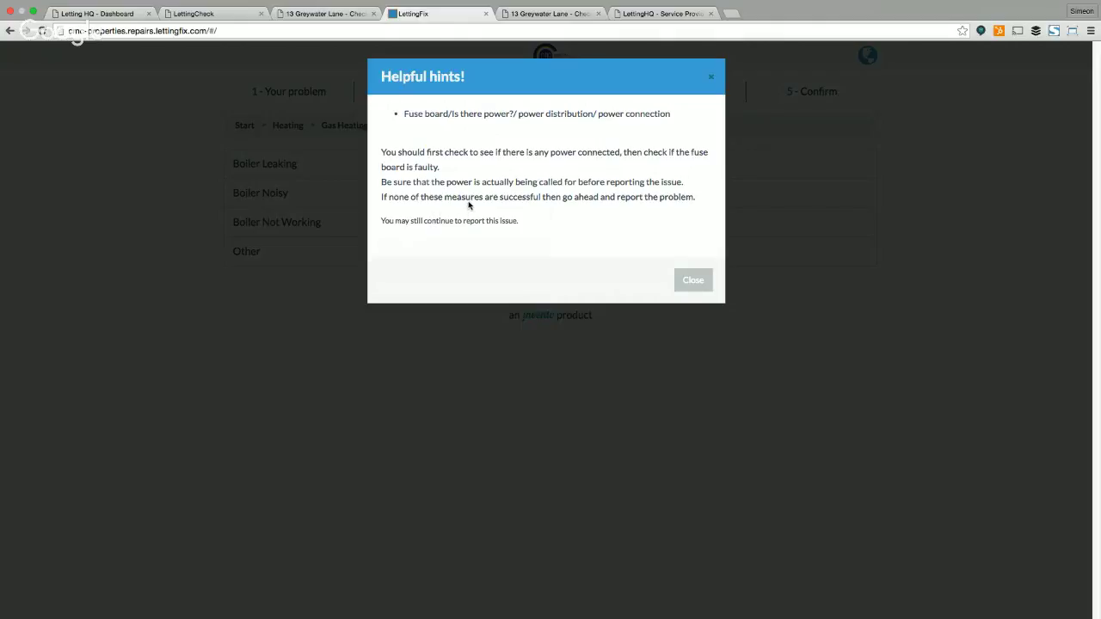
pyautogui.click(699, 286)
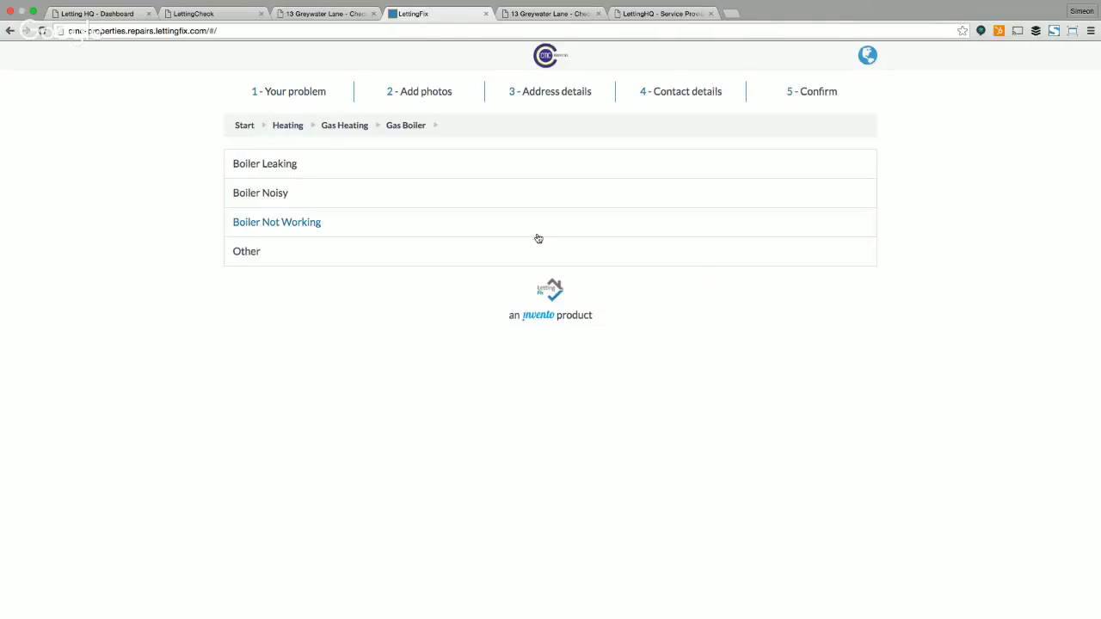
pyautogui.click(428, 169)
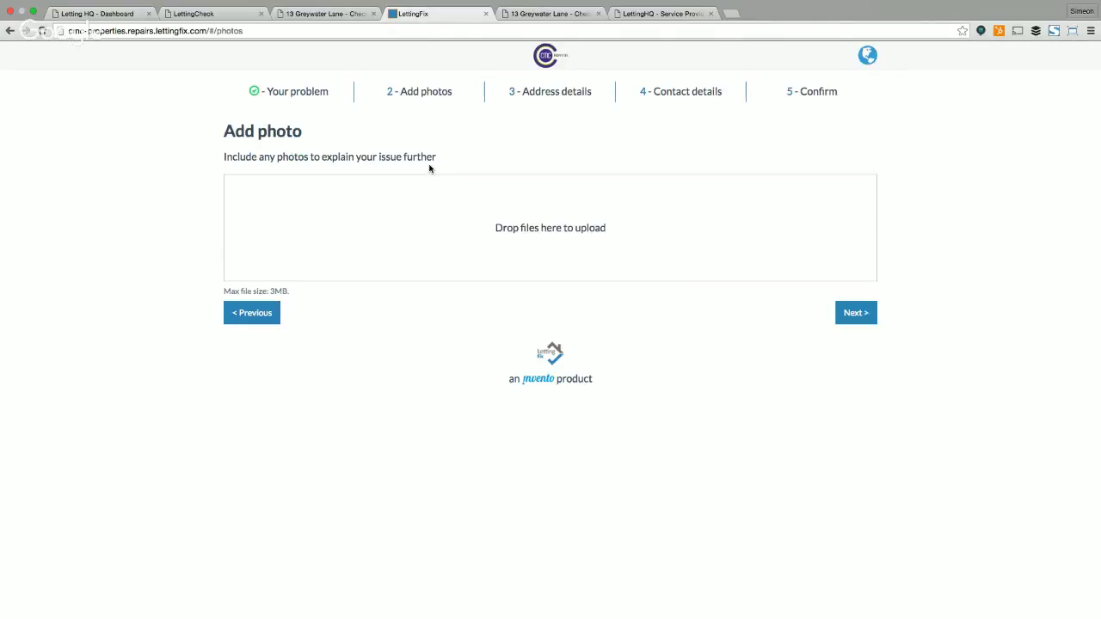
# Step: Attach the brokenboiler photo from the Documents folder to the repair report and continue to the address details
pyautogui.click(556, 234)
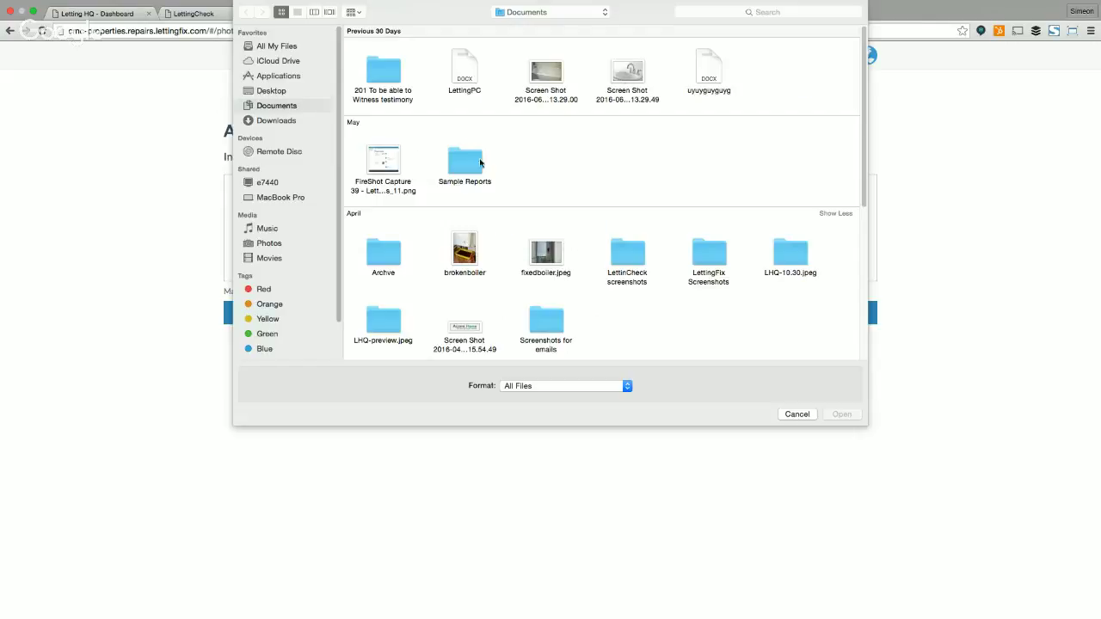
pyautogui.click(471, 251)
pyautogui.doubleClick(470, 251)
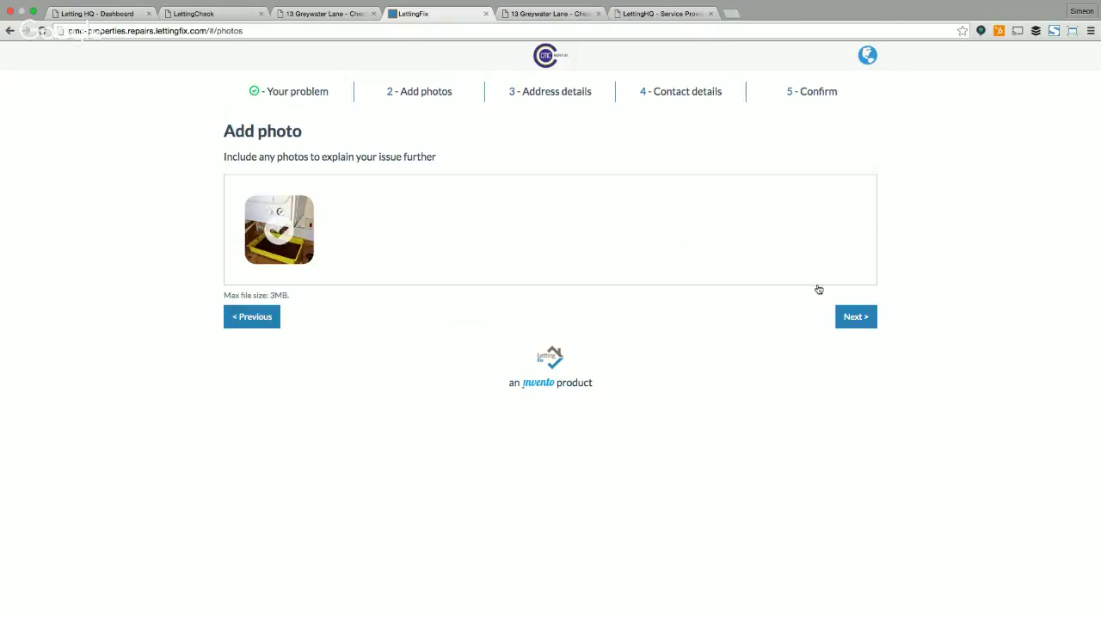
pyautogui.click(856, 317)
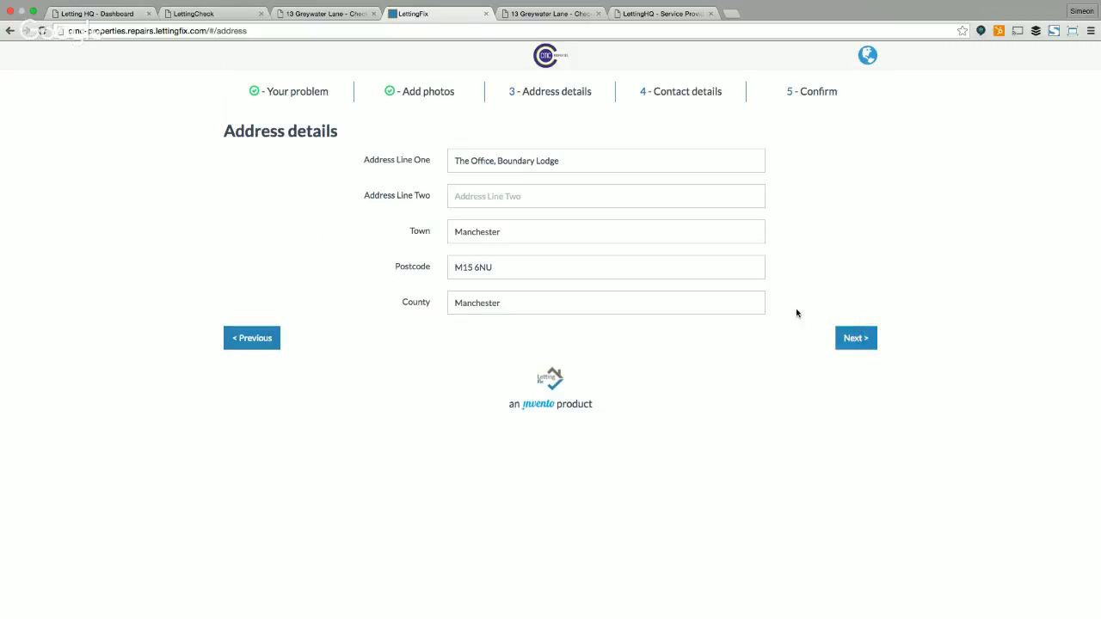
# Step: Accept the prefilled address and contact details, agree to the Terms & Conditions without adding notes, and submit the issue
pyautogui.click(851, 339)
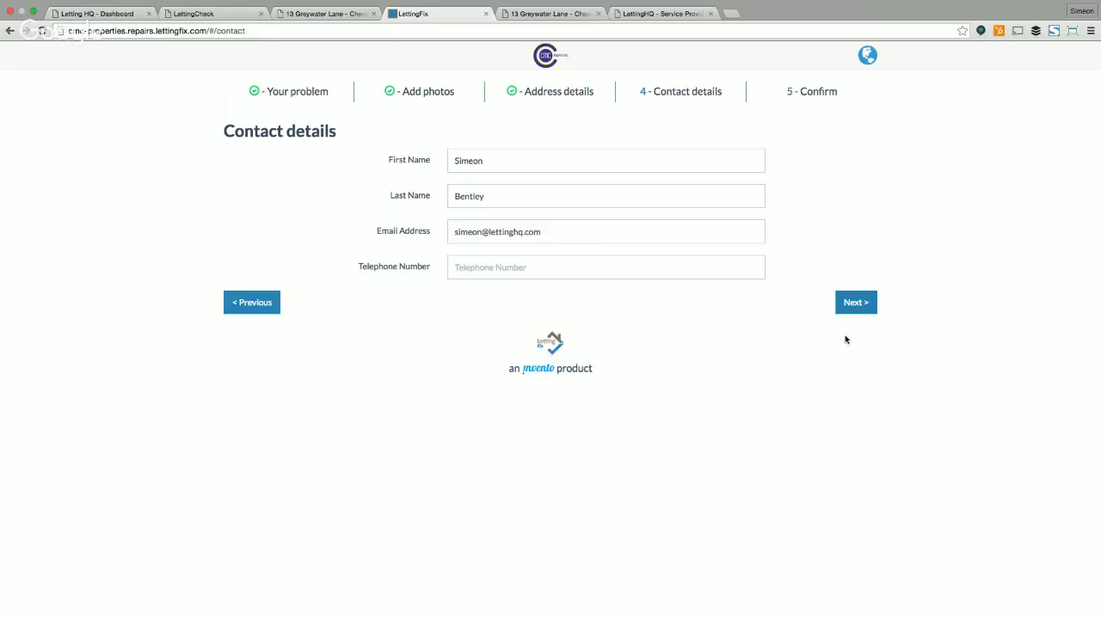
pyautogui.click(859, 305)
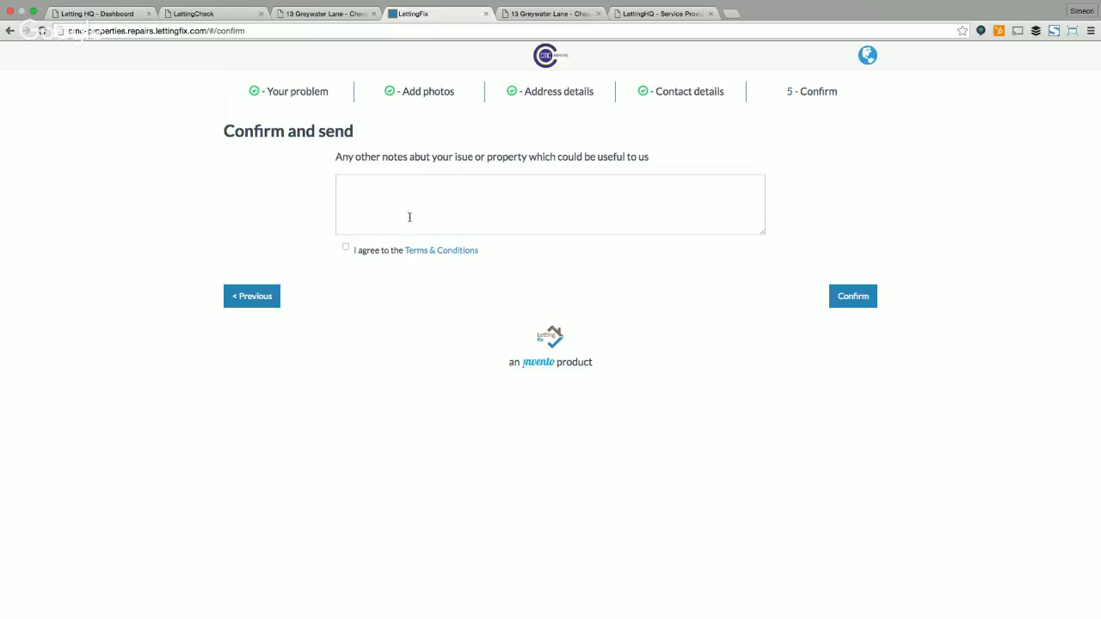
pyautogui.click(346, 249)
pyautogui.click(847, 296)
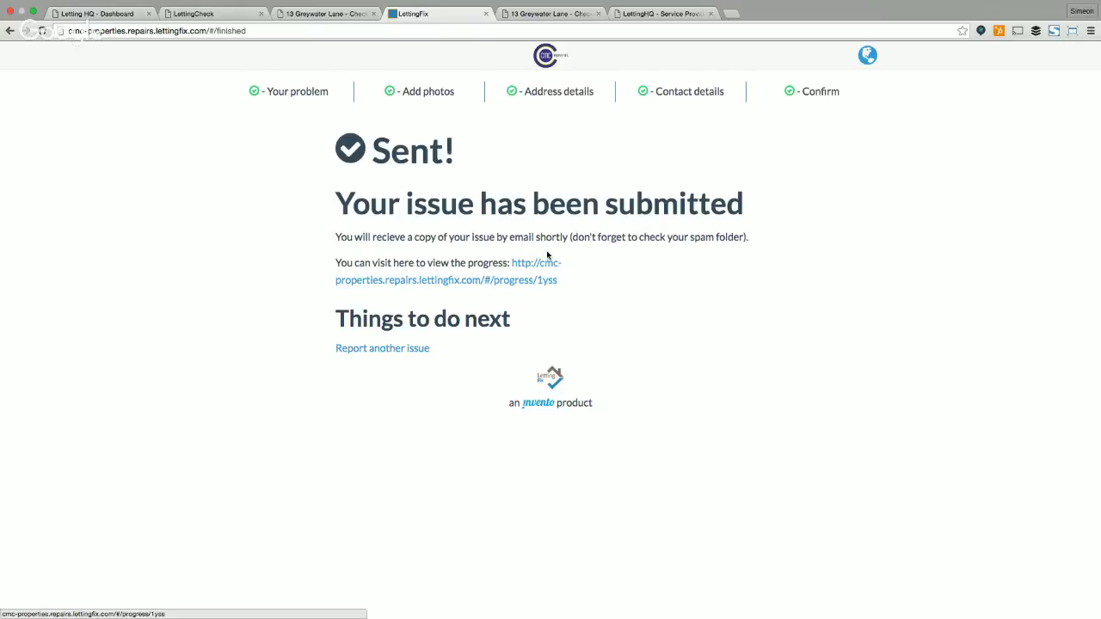
# Step: View the progress page of the submitted boiler issue and return to the LettingHQ dashboard
pyautogui.click(437, 283)
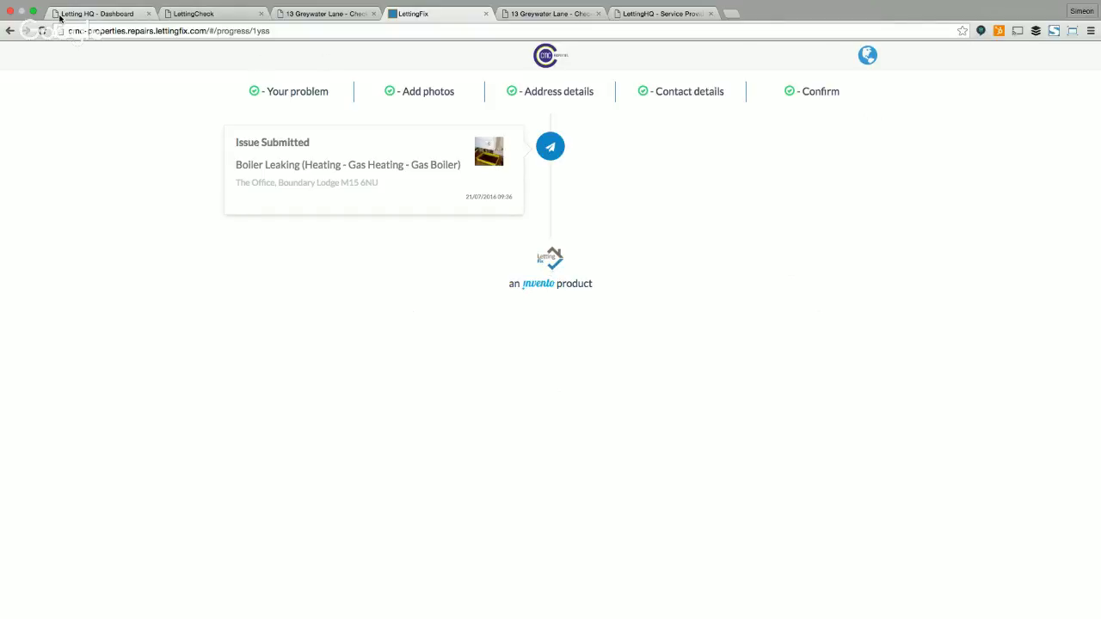
pyautogui.click(86, 15)
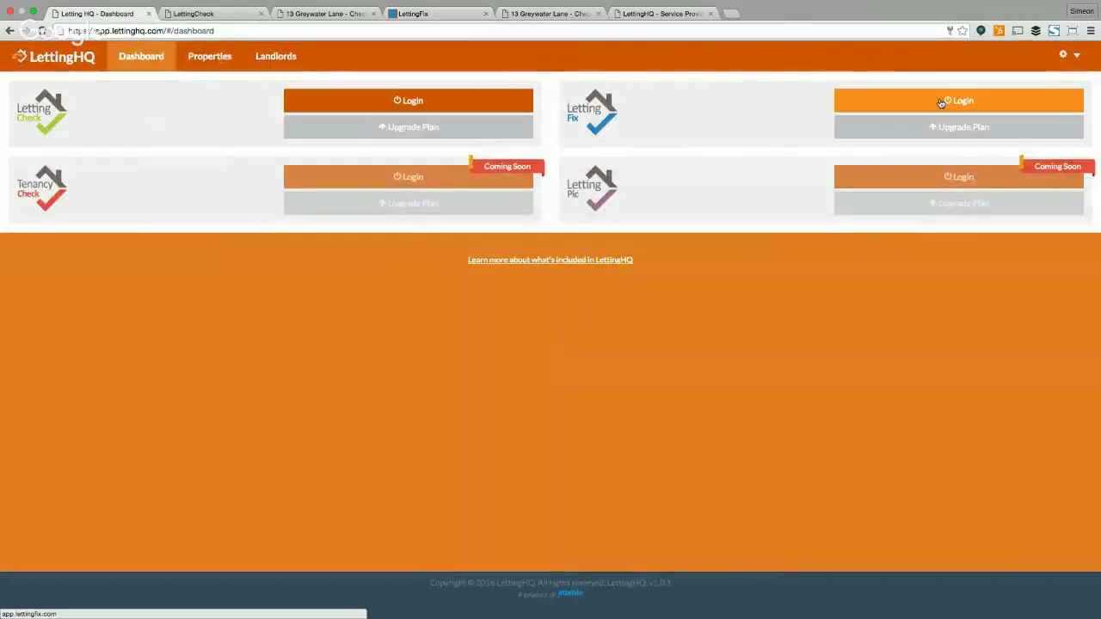
# Step: Log in to LettingFix from the dashboard, review the properties and service providers, and return to the issues list
pyautogui.click(941, 102)
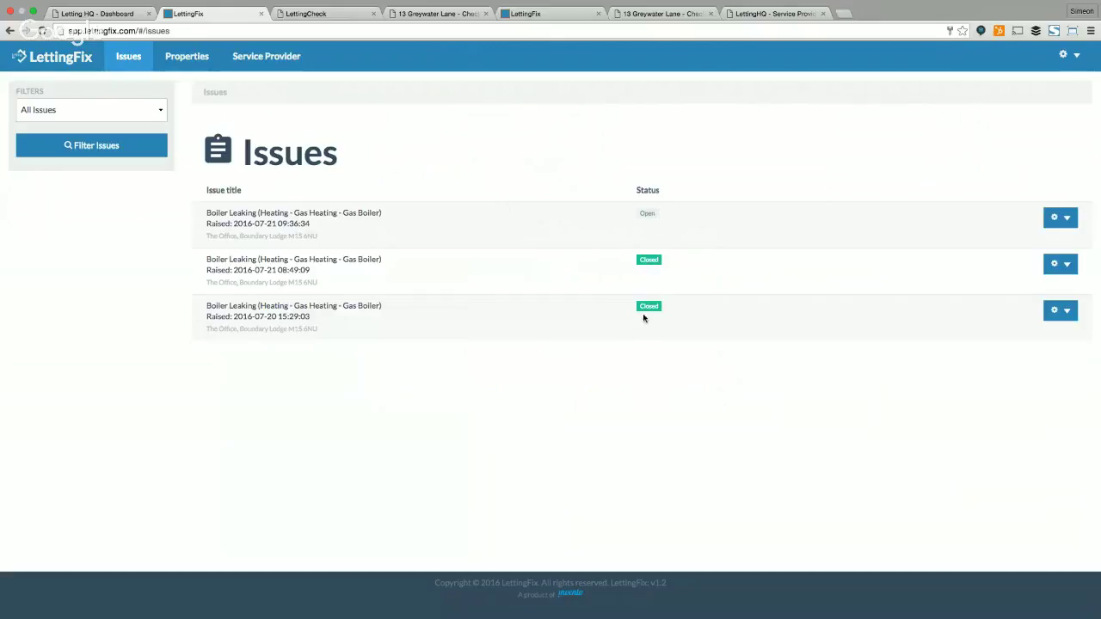
pyautogui.click(189, 61)
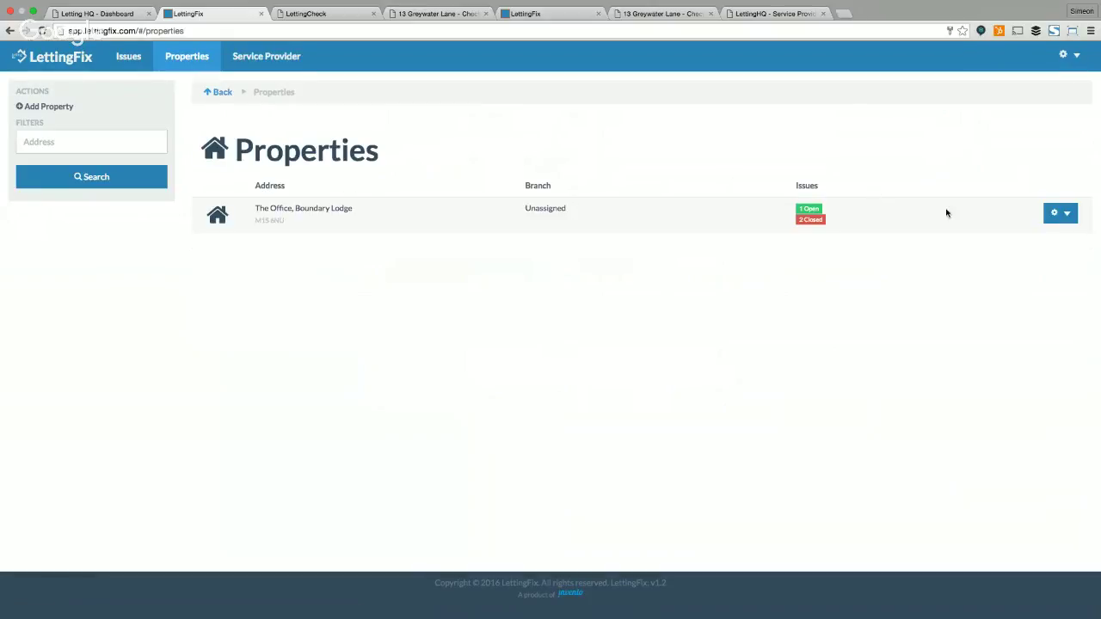
pyautogui.click(1069, 215)
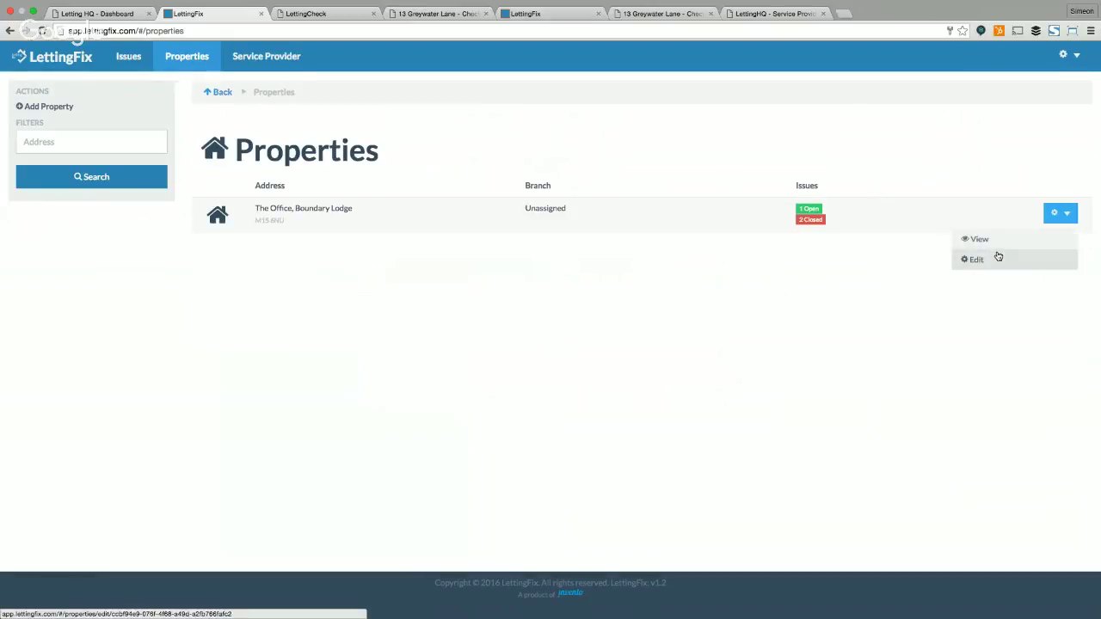
pyautogui.click(629, 310)
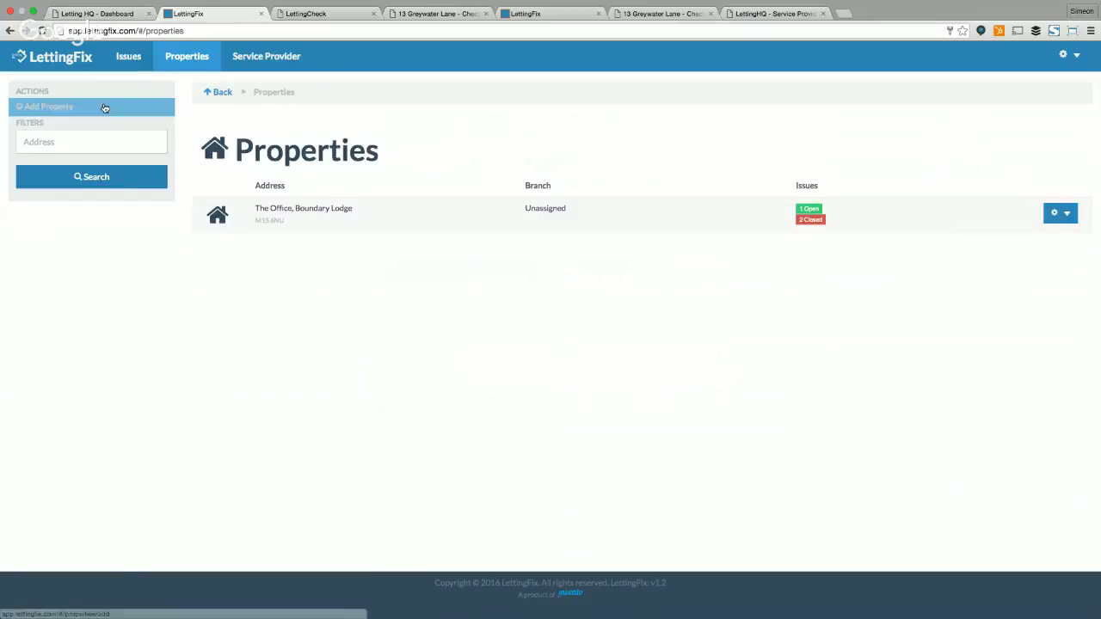
pyautogui.click(265, 57)
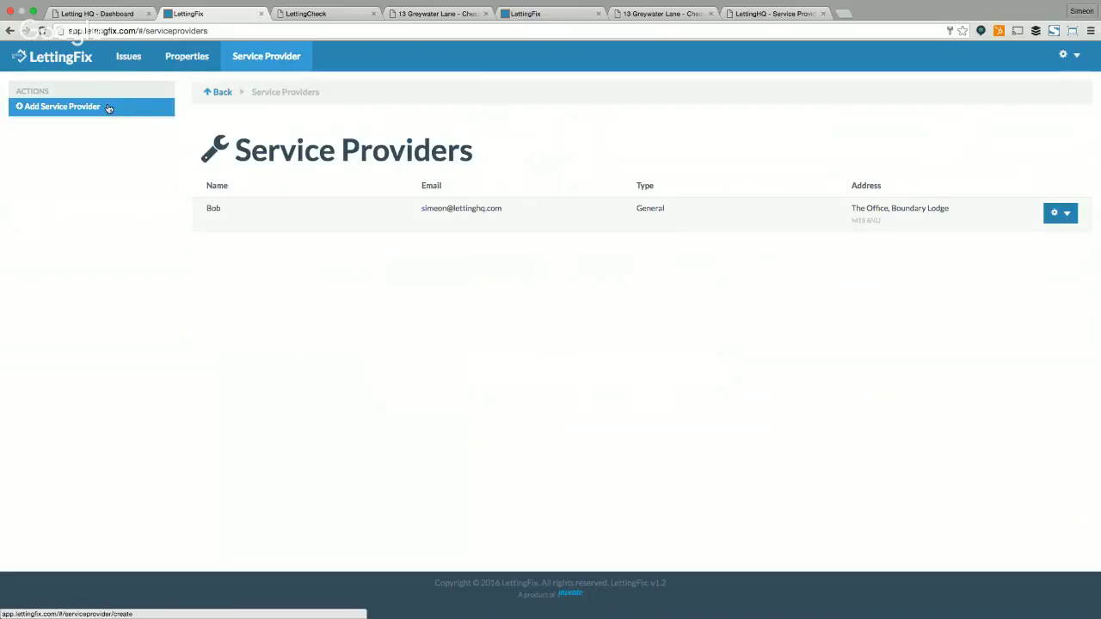
pyautogui.click(128, 57)
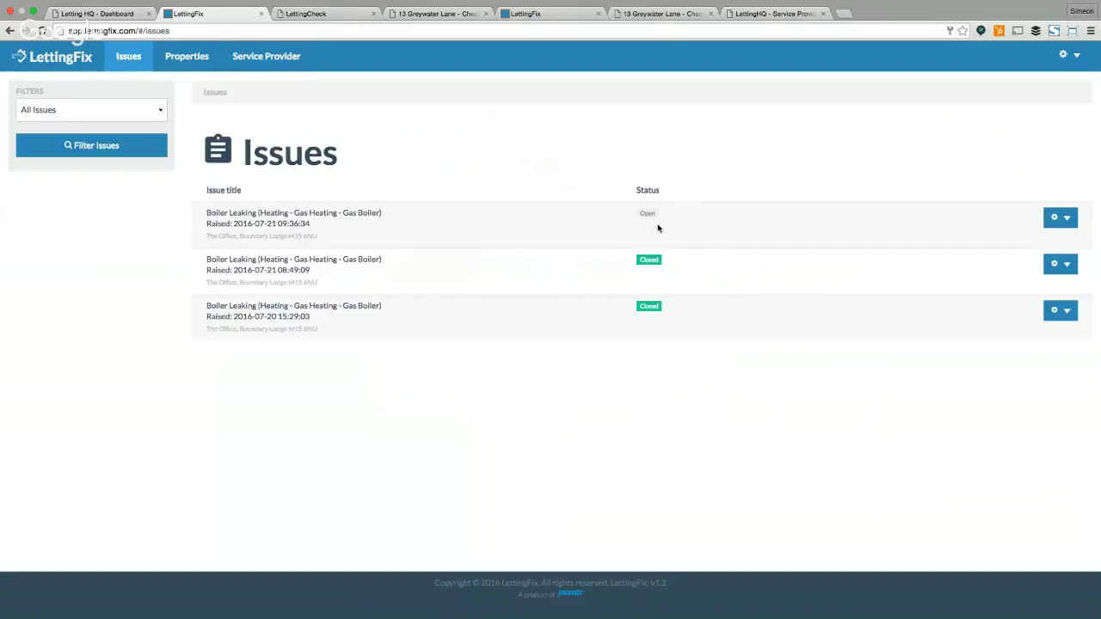
# Step: View the details of the open Boiler Leaking issue and assign it to the existing service provider
pyautogui.click(1057, 218)
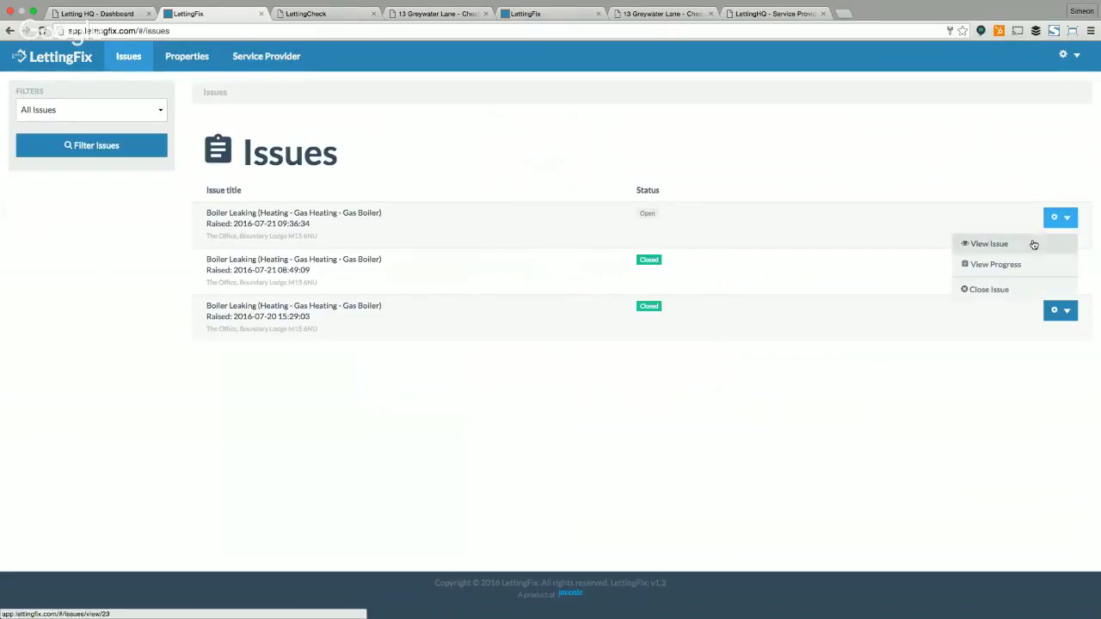
pyautogui.click(1033, 244)
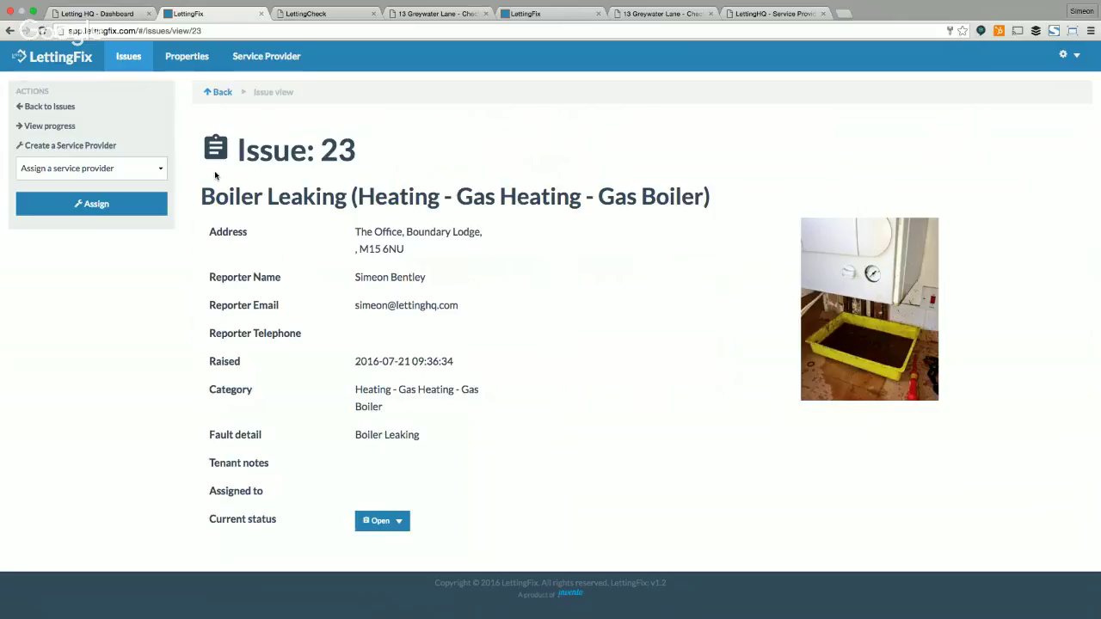
pyautogui.click(159, 174)
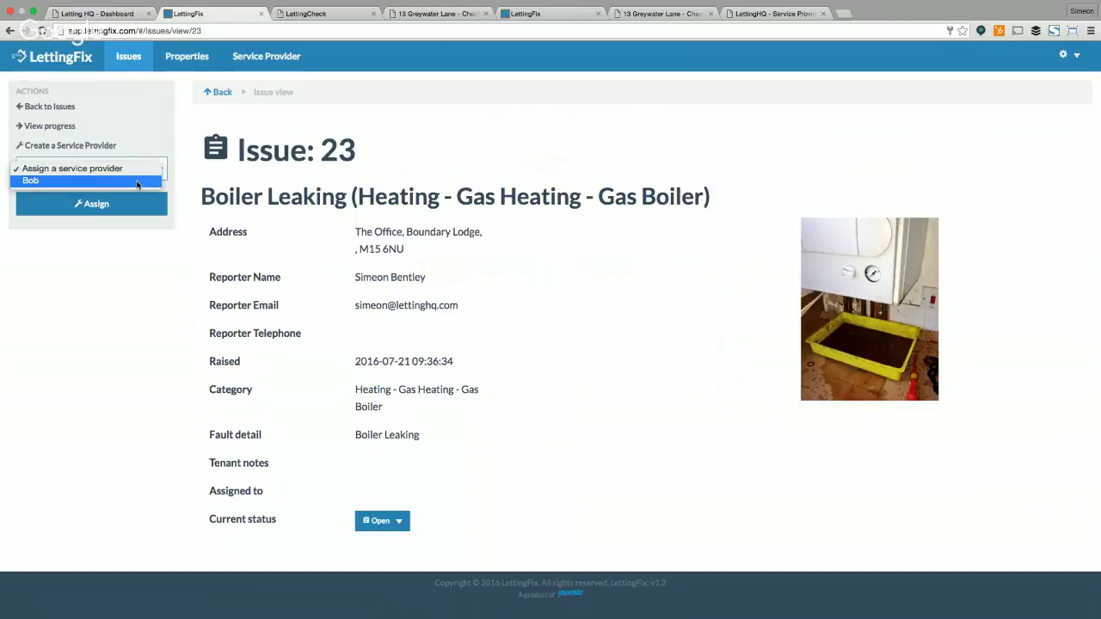
pyautogui.click(136, 184)
pyautogui.click(130, 206)
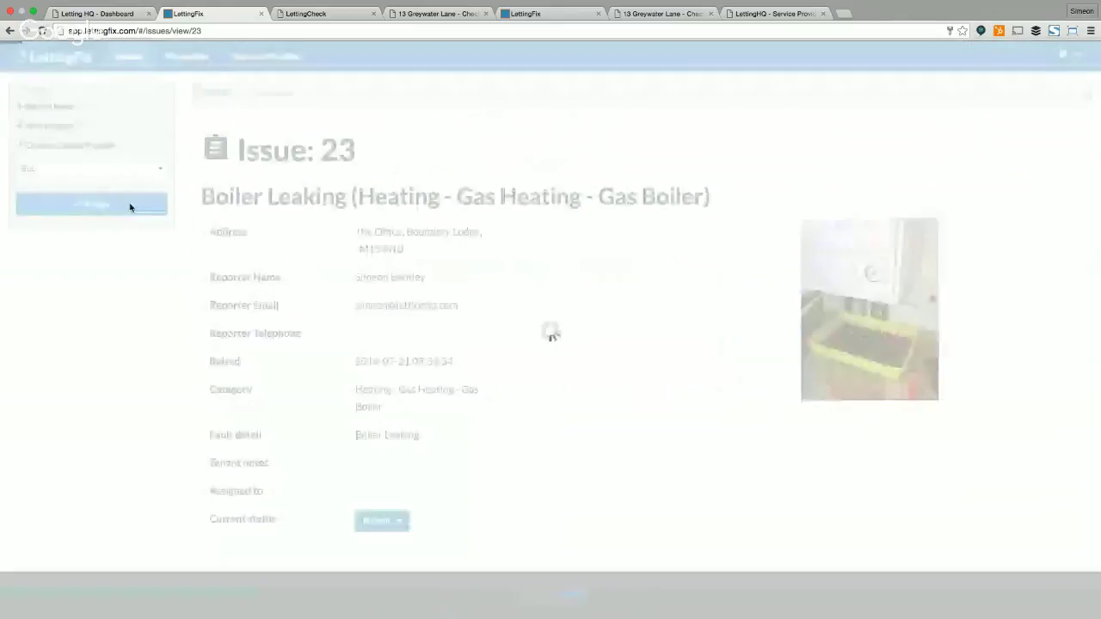
pyautogui.moveTo(477, 616)
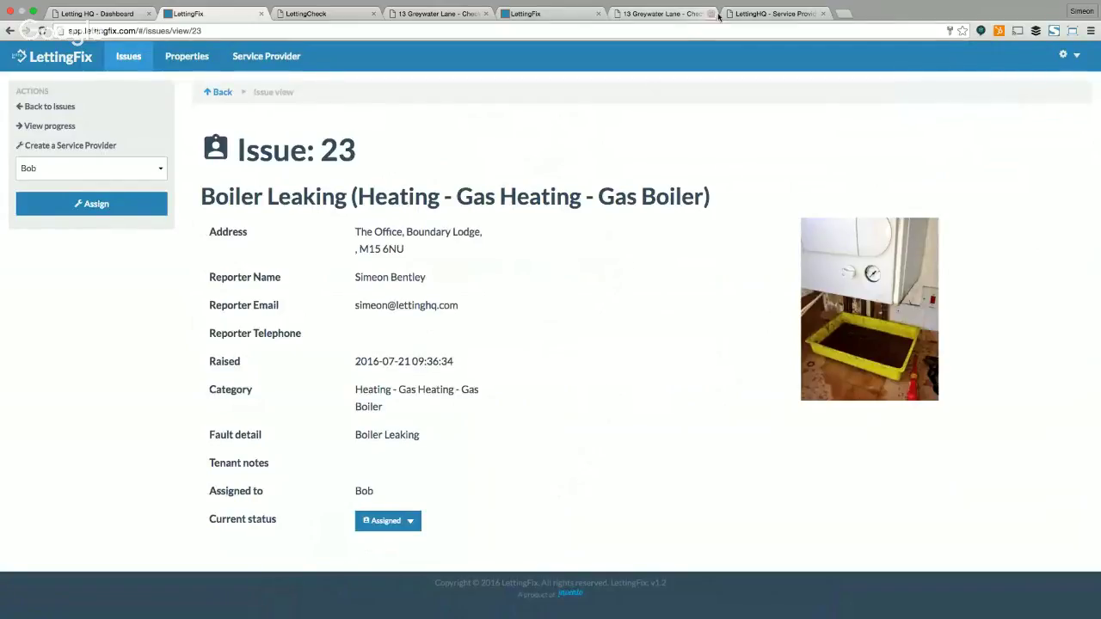
# Step: Log in to the LettingHQ service provider portal with the prefilled credentials, check its properties, and return to the assigned issues
pyautogui.click(753, 13)
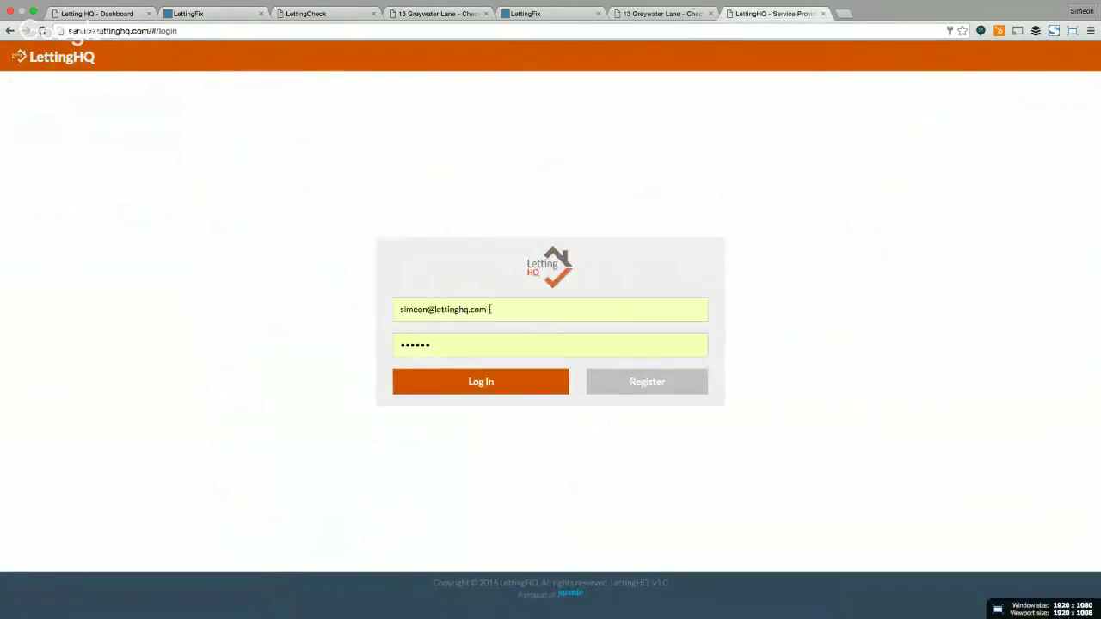
pyautogui.click(475, 384)
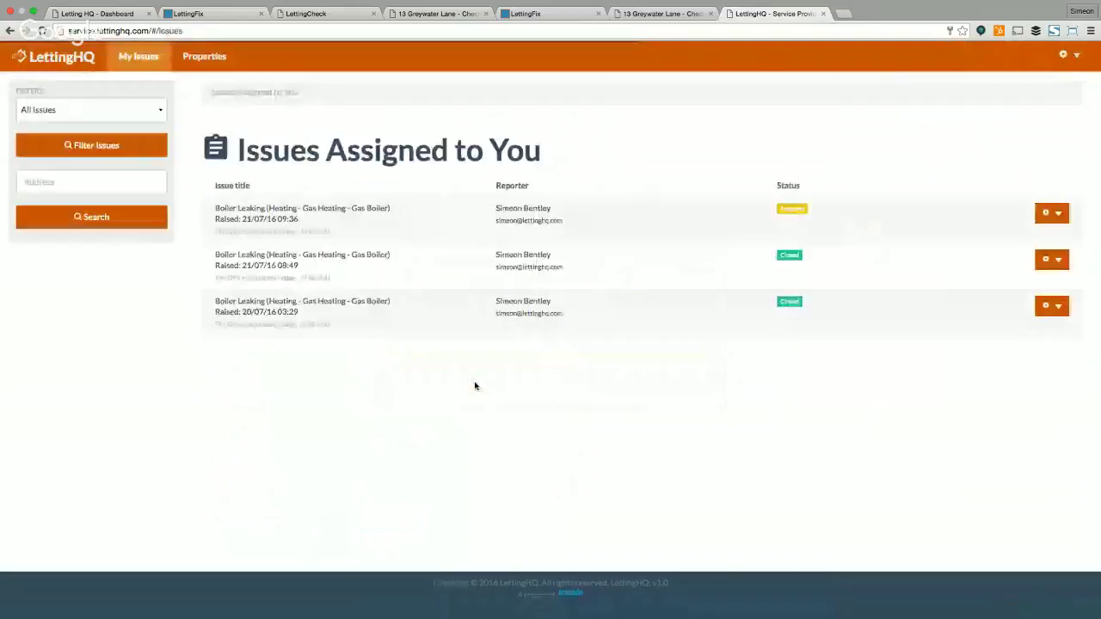
pyautogui.click(204, 57)
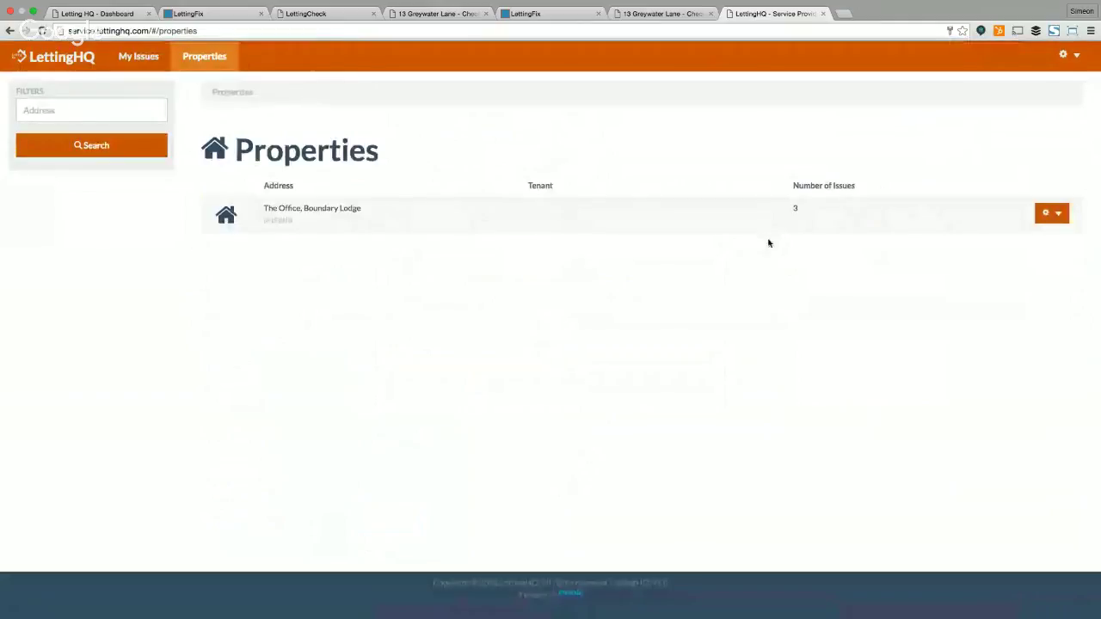
pyautogui.click(139, 57)
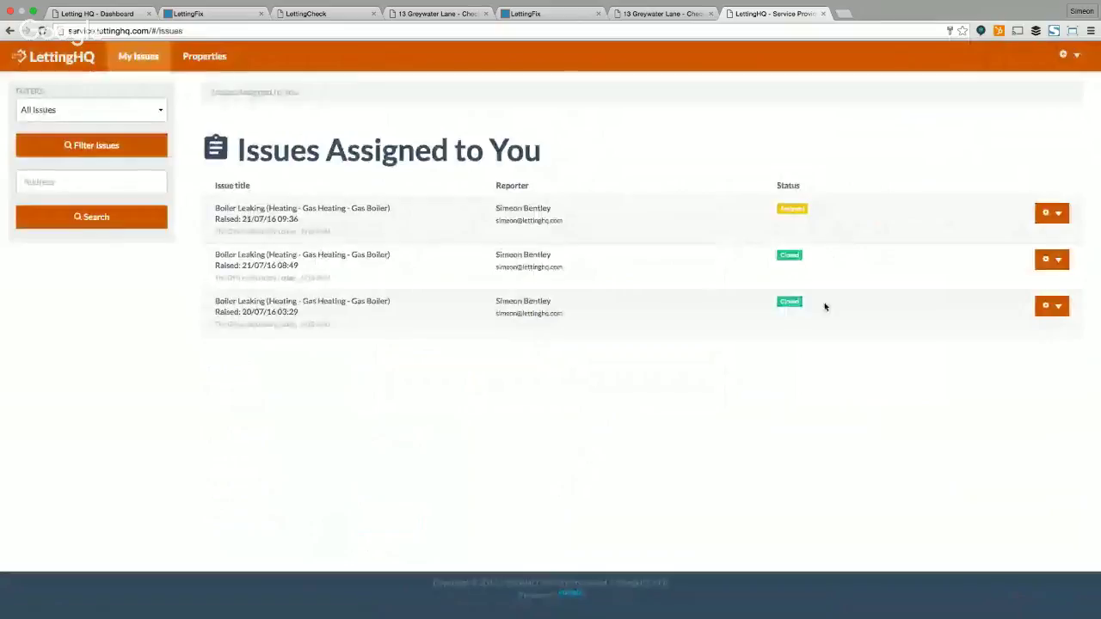
# Step: Complete the assigned Boiler Leaking issue with the message "The jobs done" and the photo fixedboiler.jpeg from the Documents folder
pyautogui.click(1058, 216)
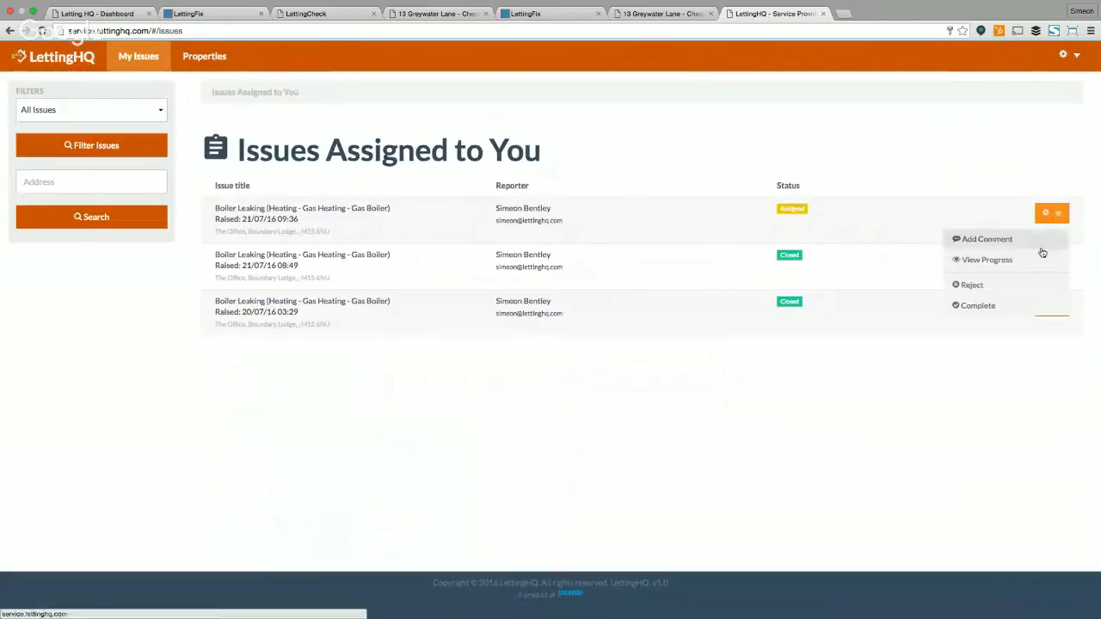
pyautogui.click(995, 310)
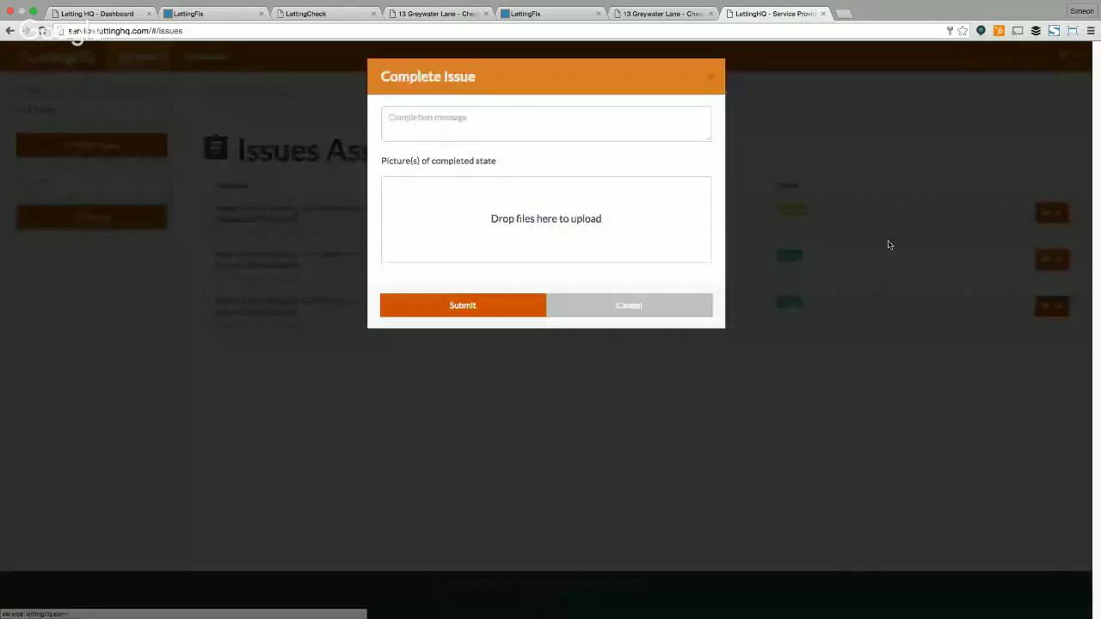
pyautogui.click(558, 118)
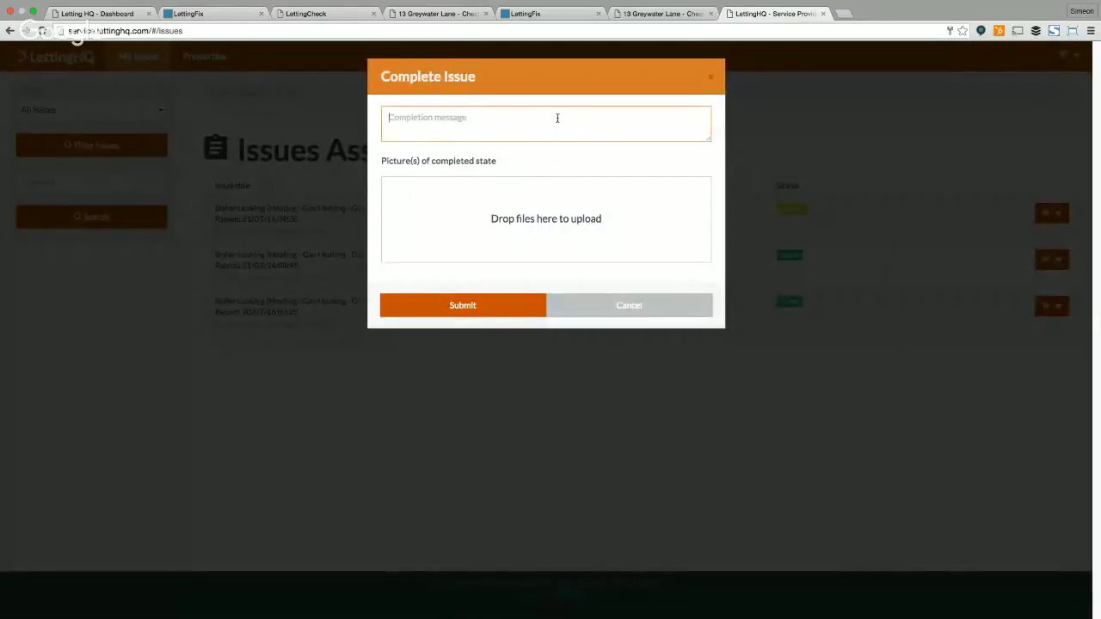
pyautogui.write('The jobs done')
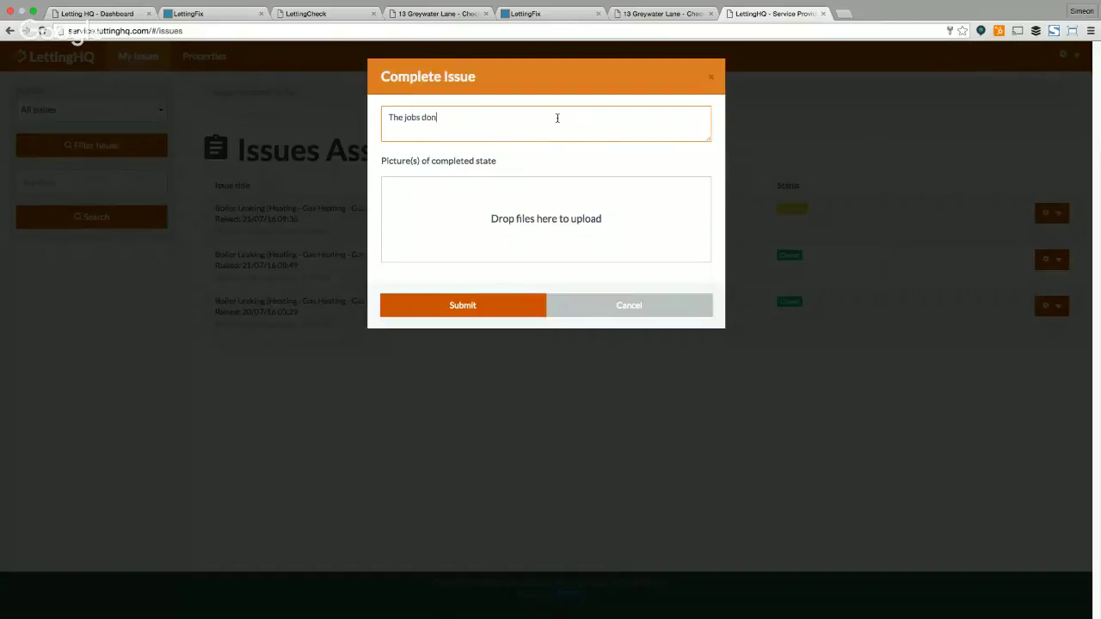
pyautogui.click(520, 219)
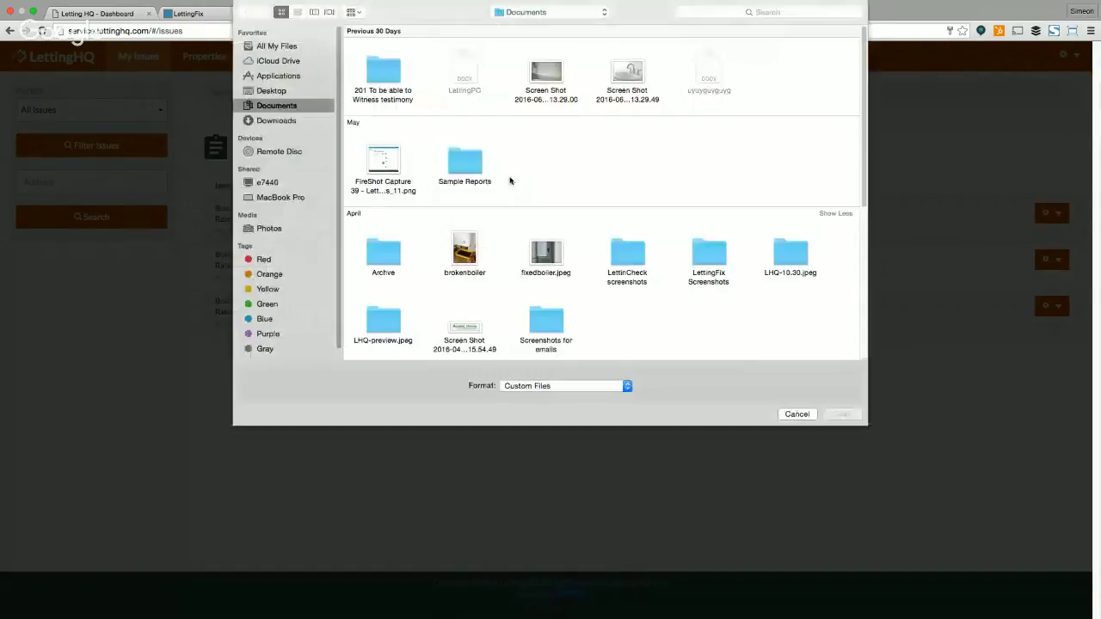
pyautogui.click(549, 252)
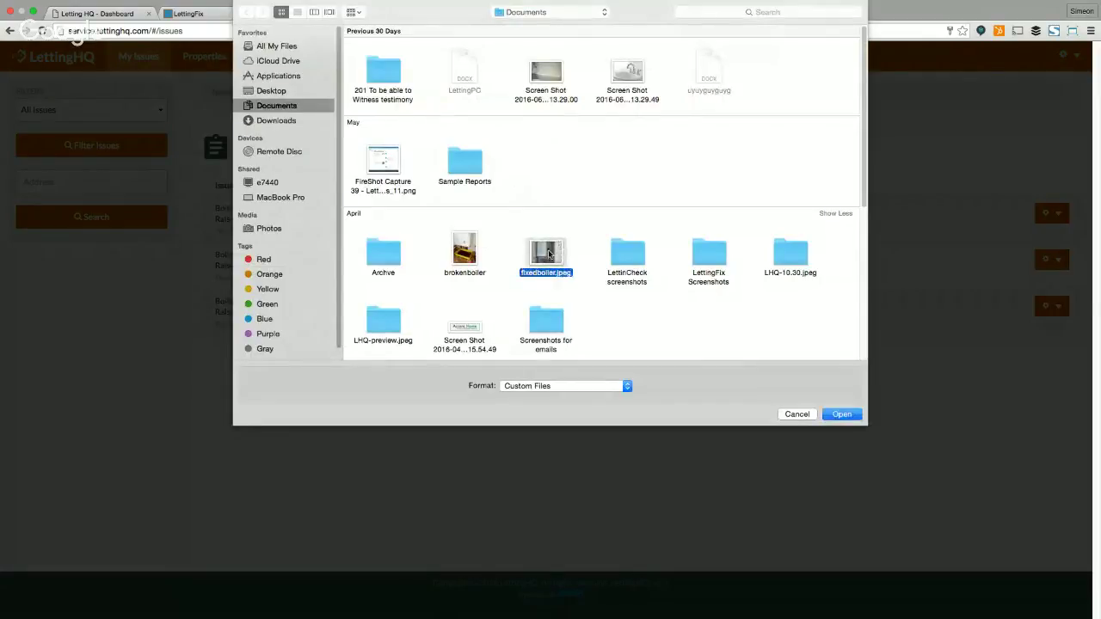
pyautogui.doubleClick(549, 252)
pyautogui.click(484, 330)
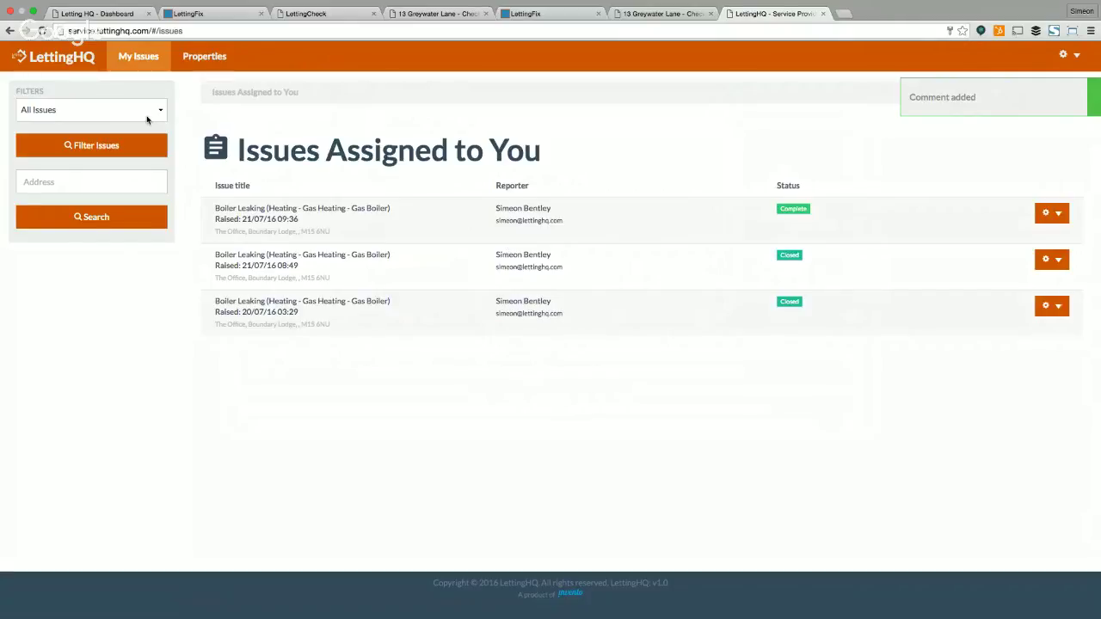
# Step: Switch back to the agent's LettingFix issues list and close the completed Boiler Leaking issue
pyautogui.click(177, 14)
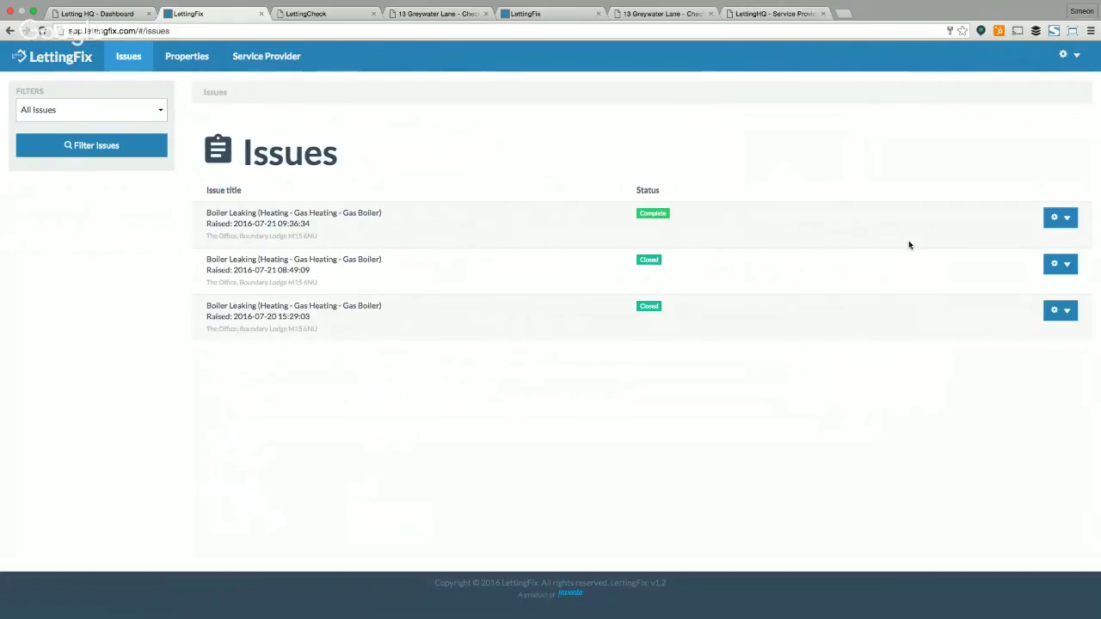
pyautogui.click(1067, 218)
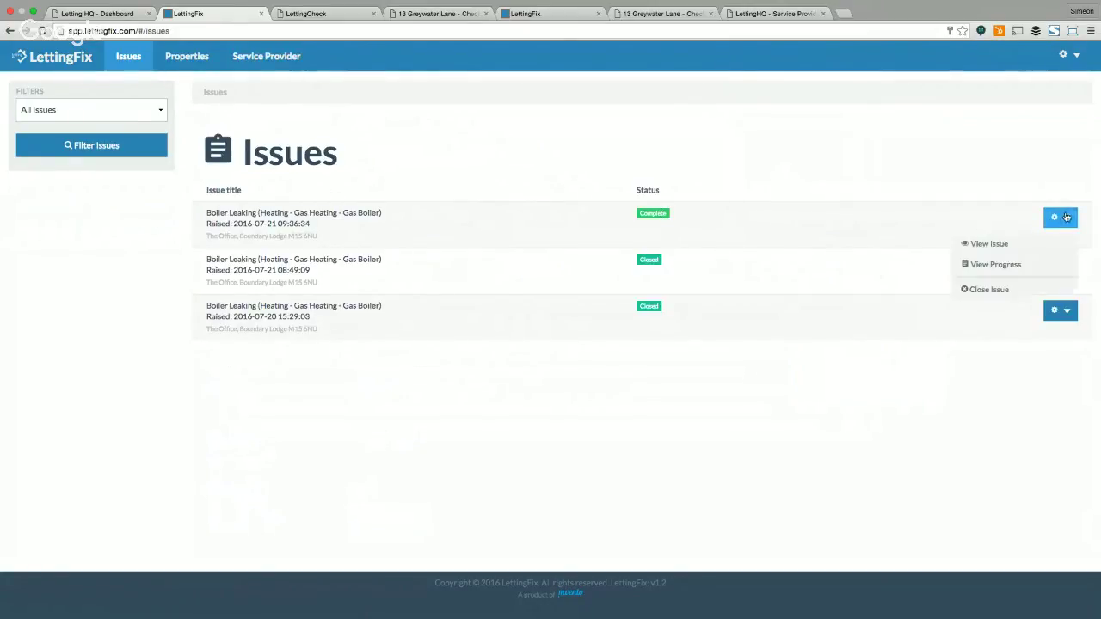
pyautogui.click(1005, 290)
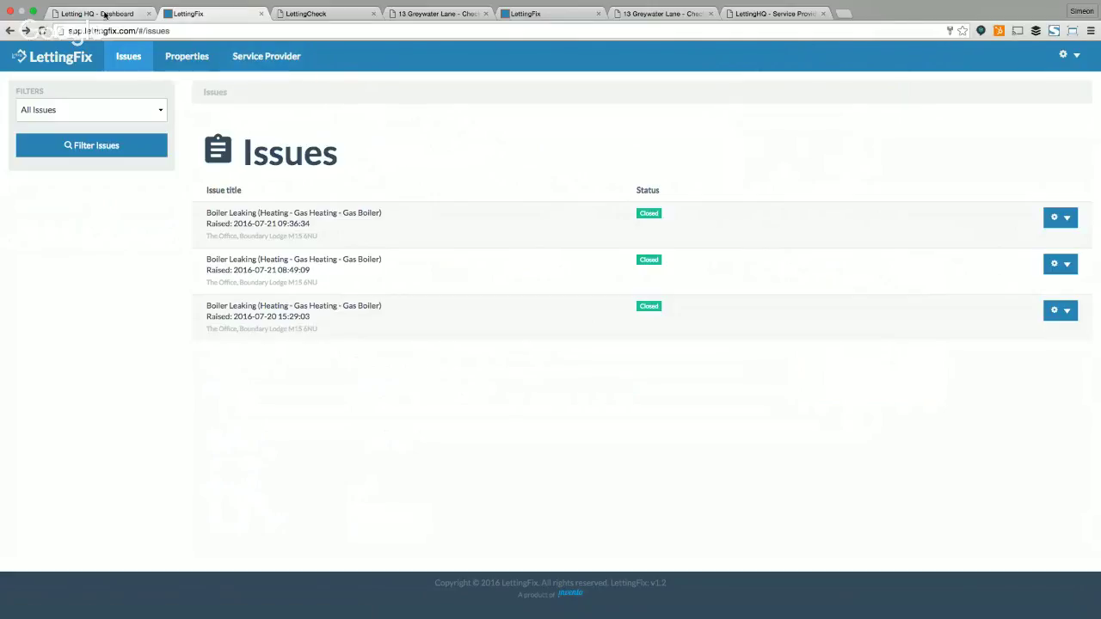
# Step: In LettingCheck, review the check-in inventory's entries and duplicate it as a Check Out report with entries, variation options and keys, without photos
pyautogui.click(297, 15)
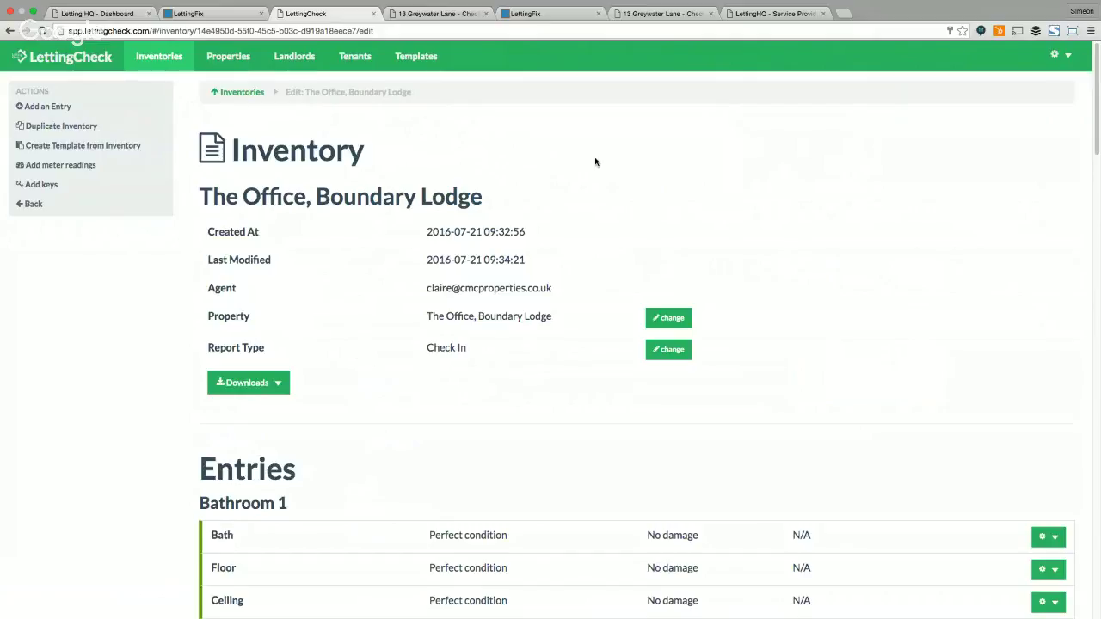
pyautogui.scroll(-1, 644, 207)
pyautogui.scroll(-3, 644, 206)
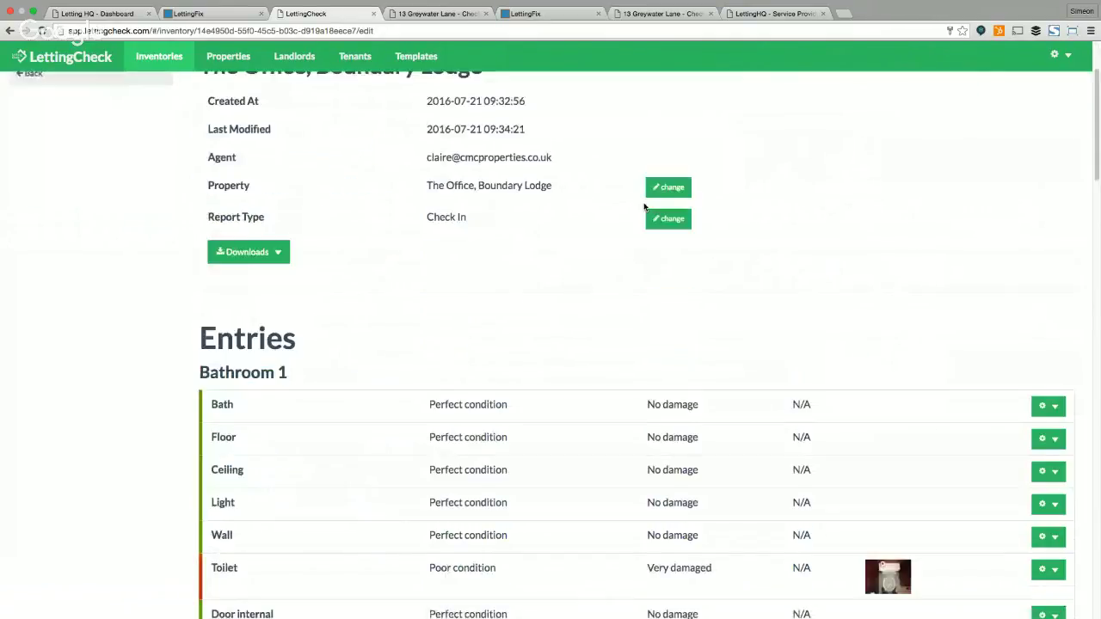
pyautogui.scroll(-5, 646, 209)
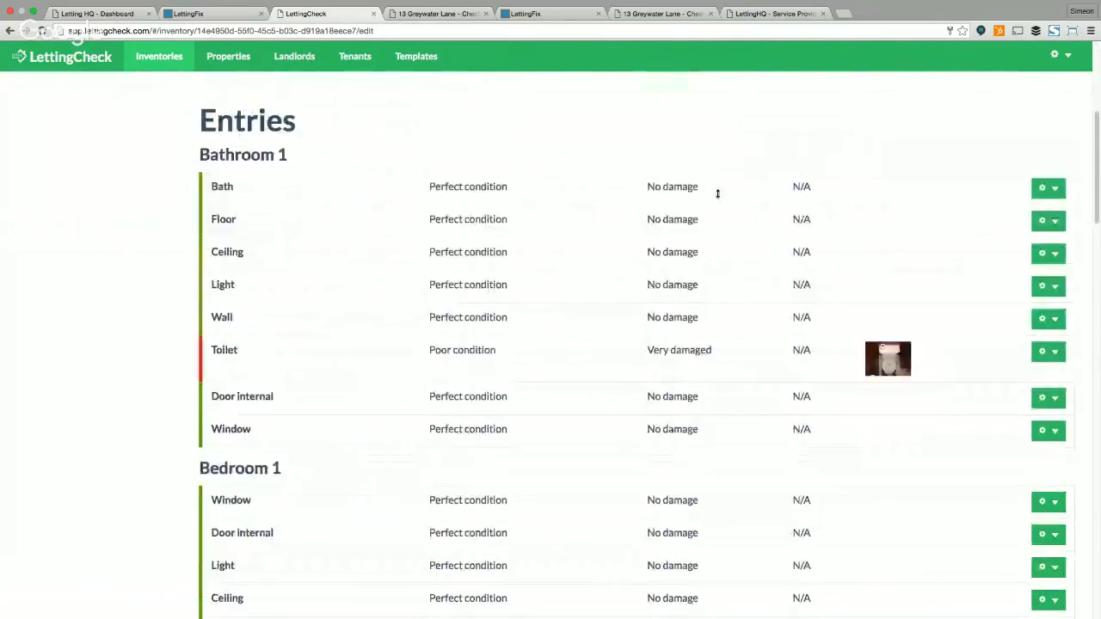
pyautogui.scroll(8, 717, 193)
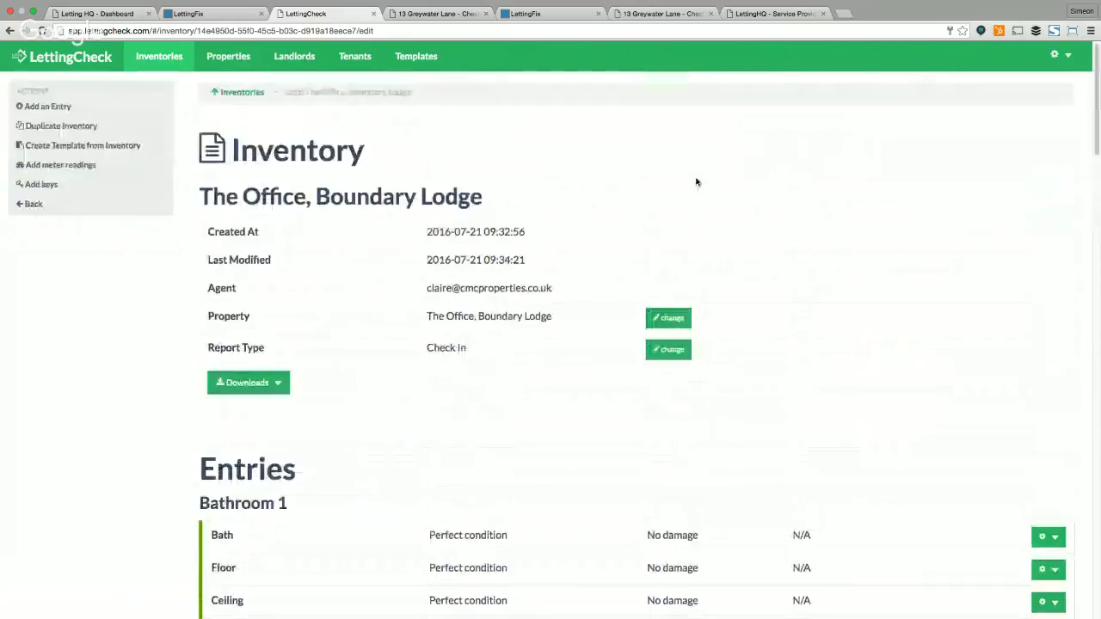
pyautogui.click(102, 129)
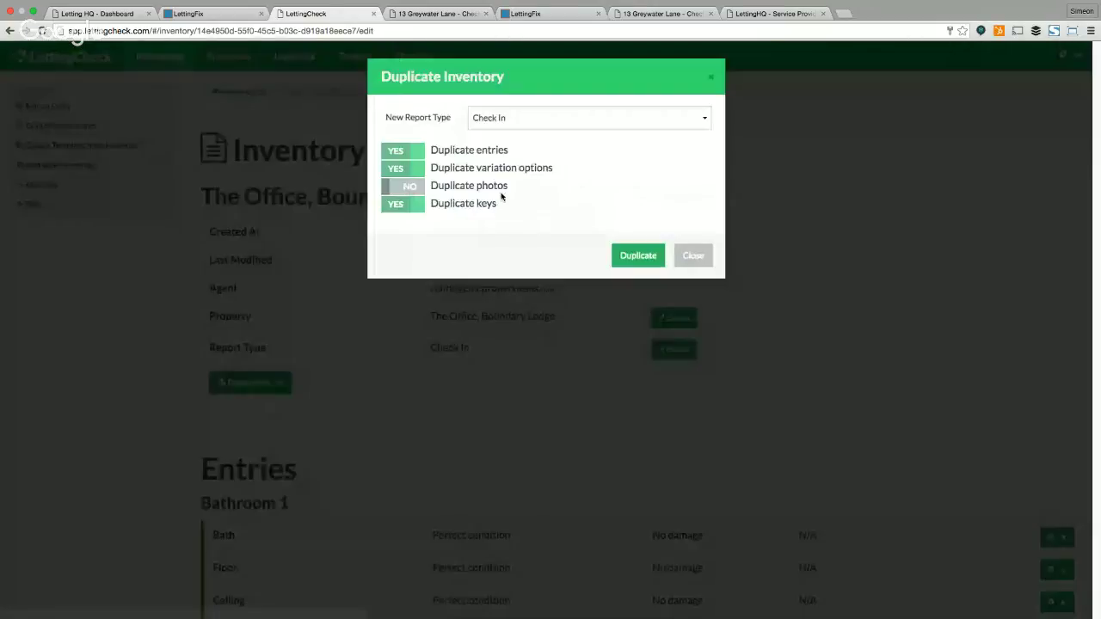
pyautogui.click(678, 124)
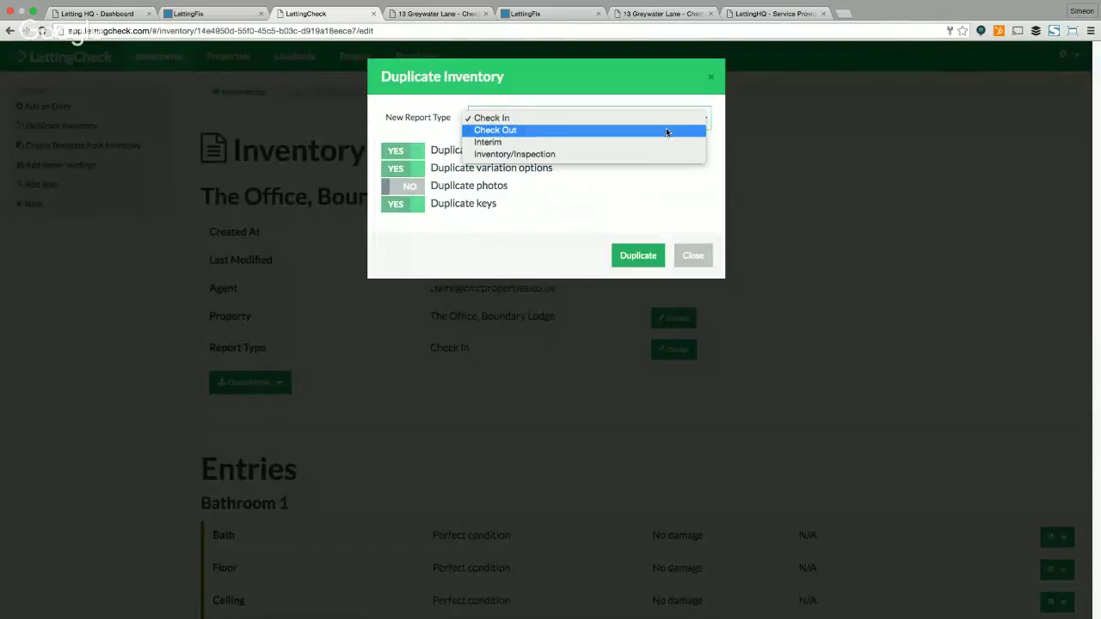
pyautogui.click(651, 133)
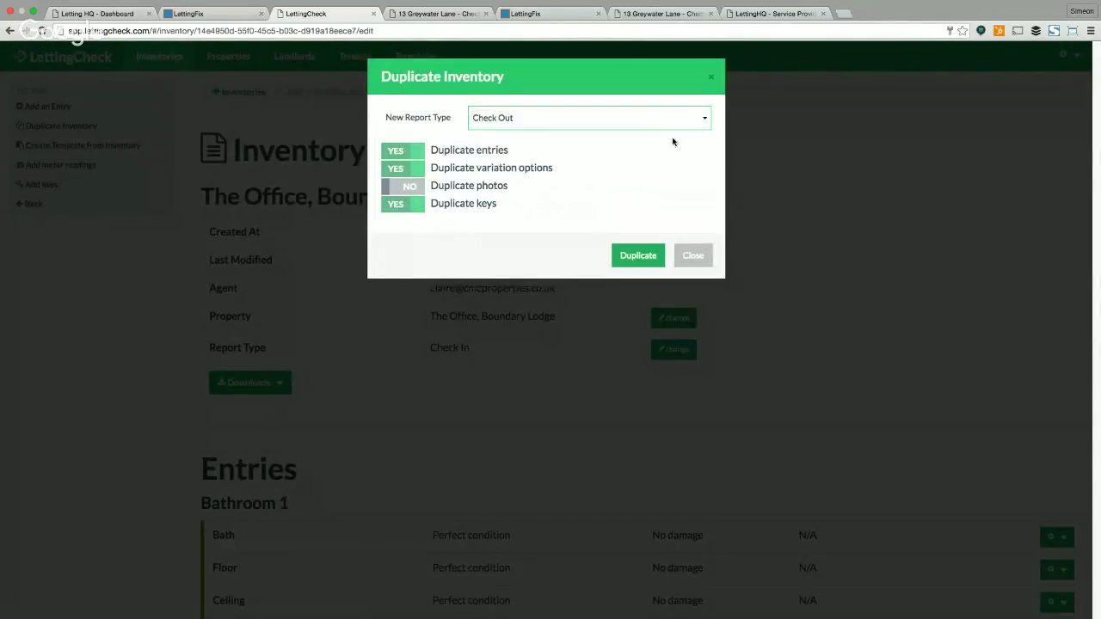
pyautogui.click(410, 155)
pyautogui.click(410, 156)
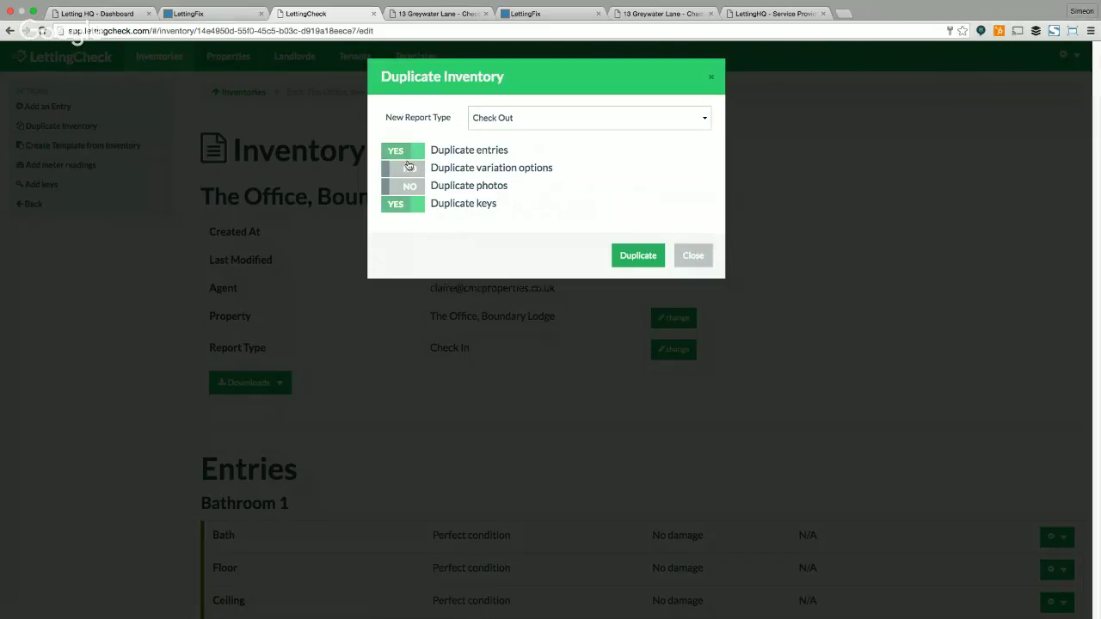
pyautogui.click(409, 166)
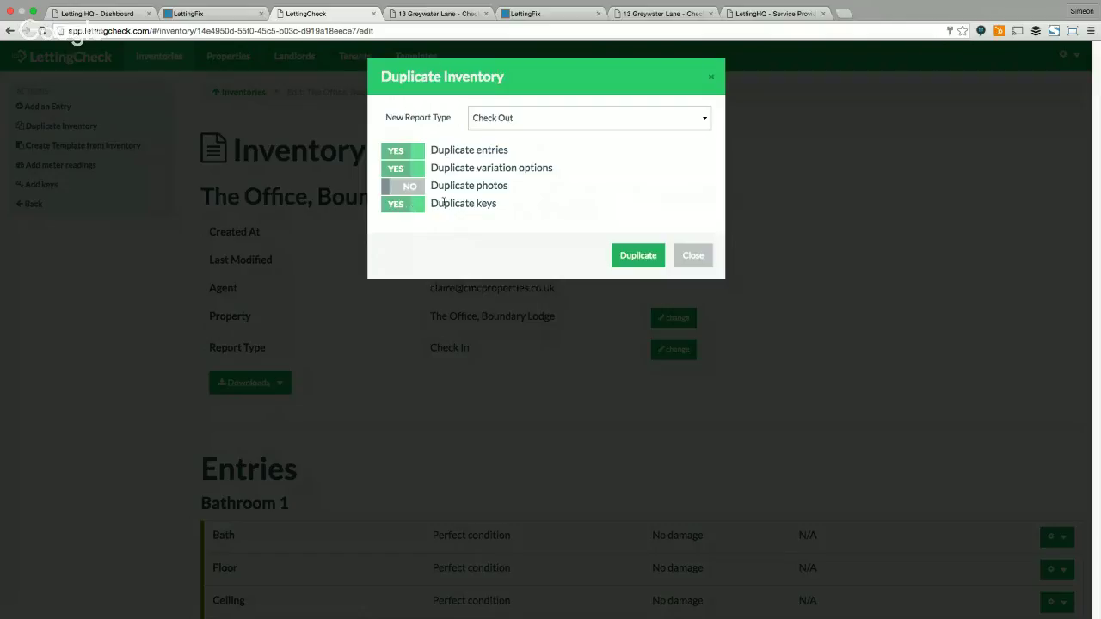
pyautogui.click(634, 255)
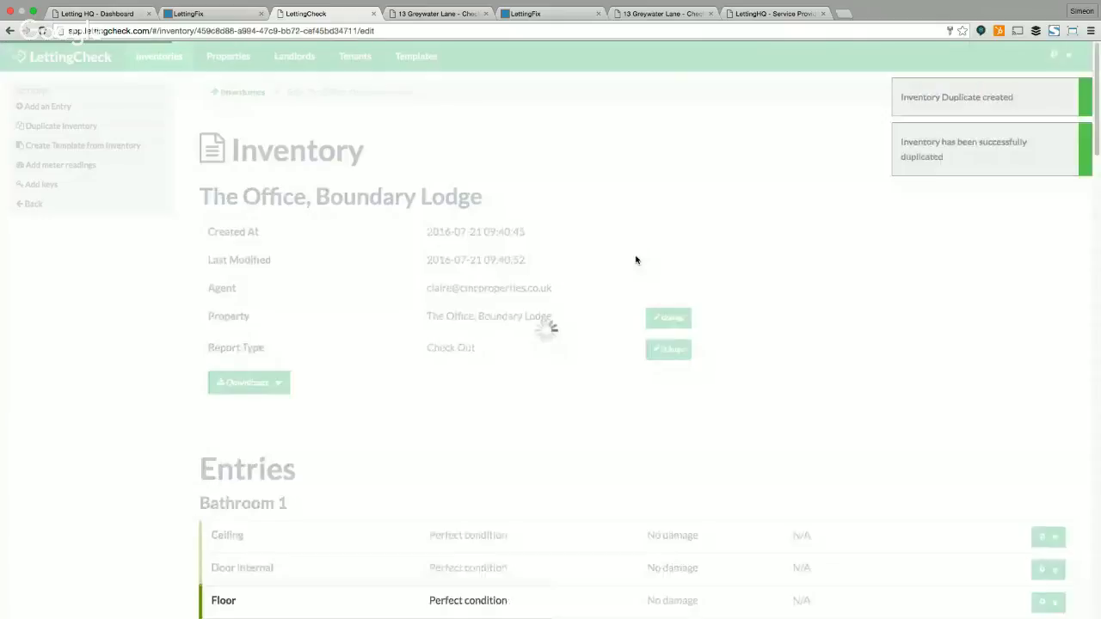
# Step: Review the room entries of the duplicated Check Out inventory, then return to the list of all inventories
pyautogui.scroll(-1, 777, 313)
pyautogui.scroll(-3, 732, 315)
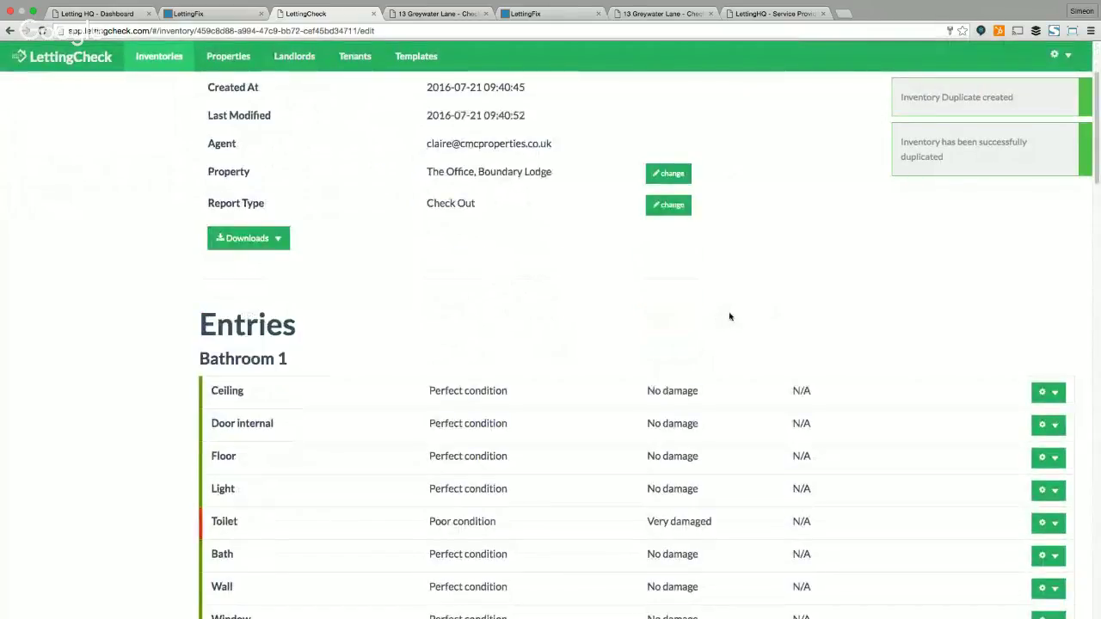
pyautogui.scroll(-2, 729, 315)
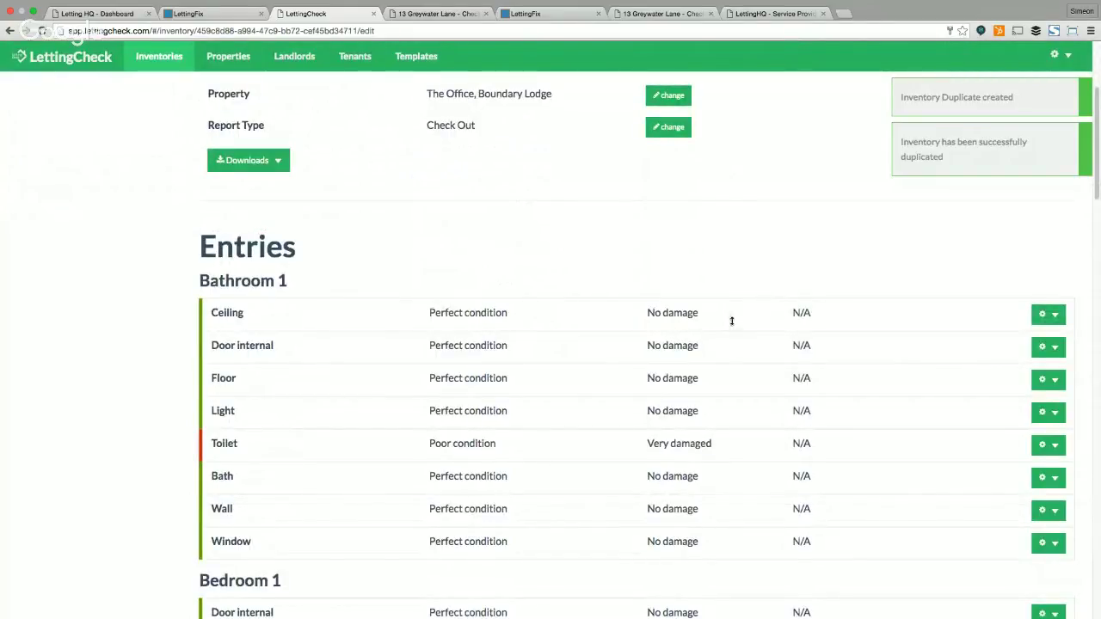
pyautogui.scroll(-2, 732, 321)
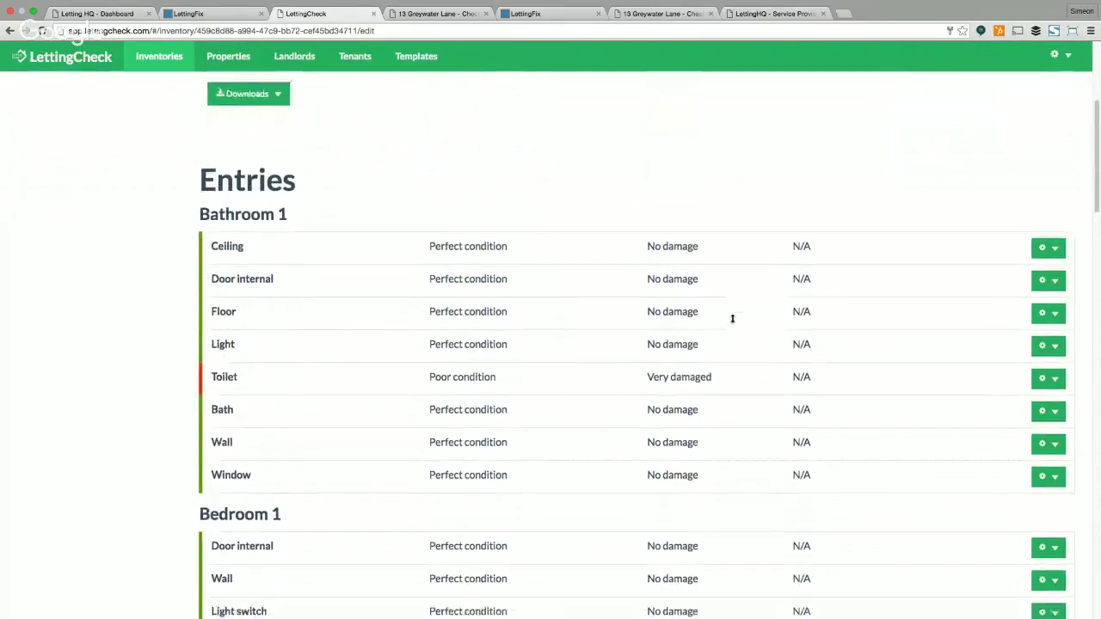
pyautogui.scroll(-2, 732, 320)
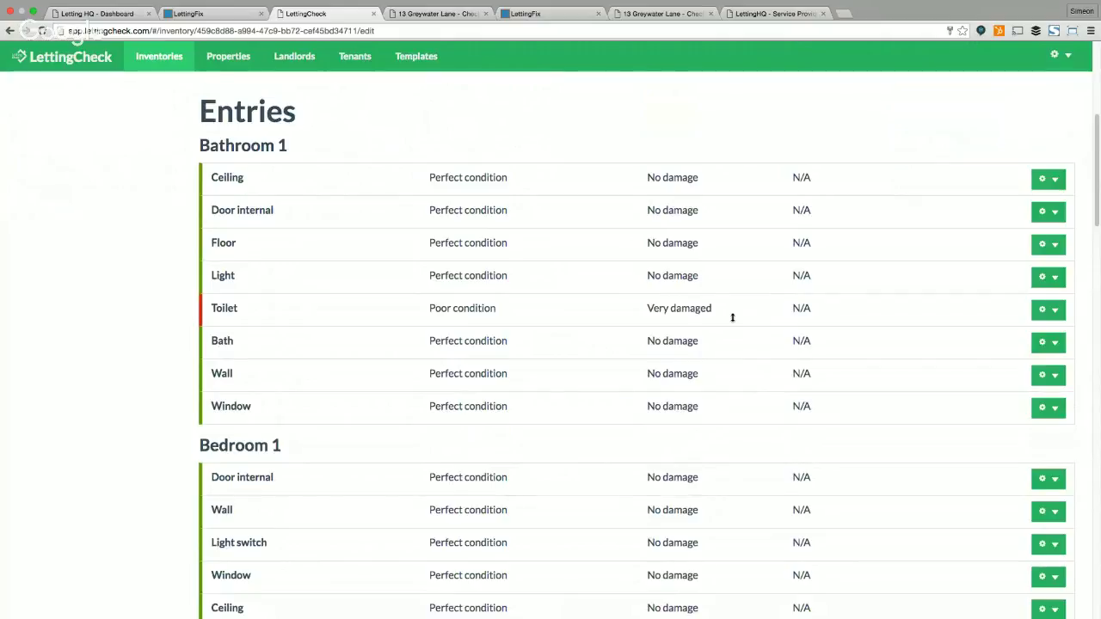
pyautogui.scroll(5, 732, 318)
pyautogui.scroll(3, 732, 319)
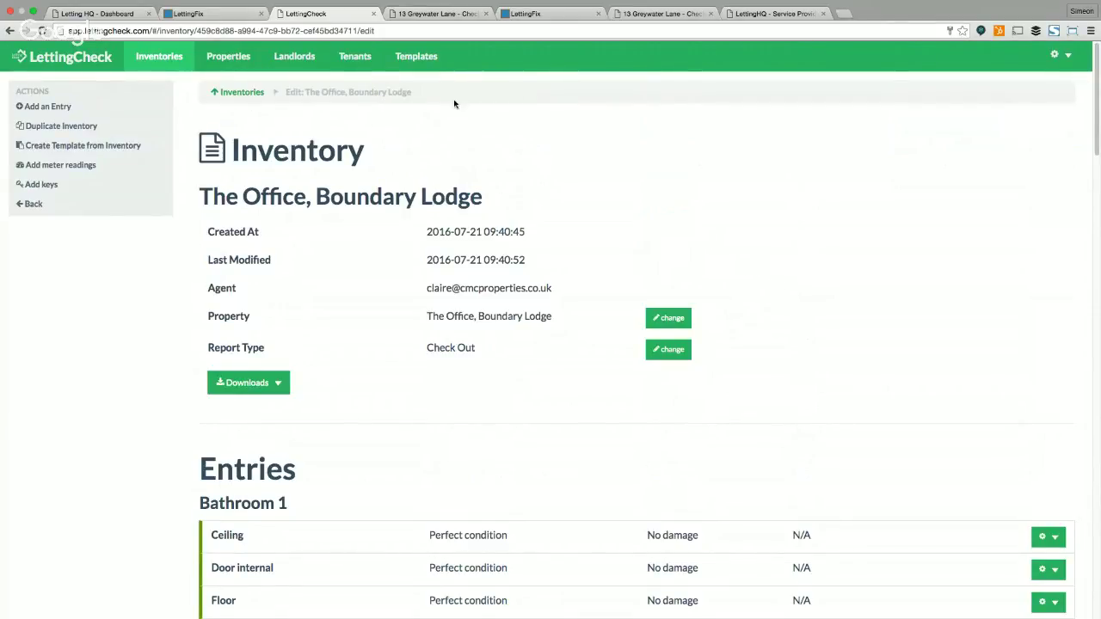
pyautogui.click(165, 58)
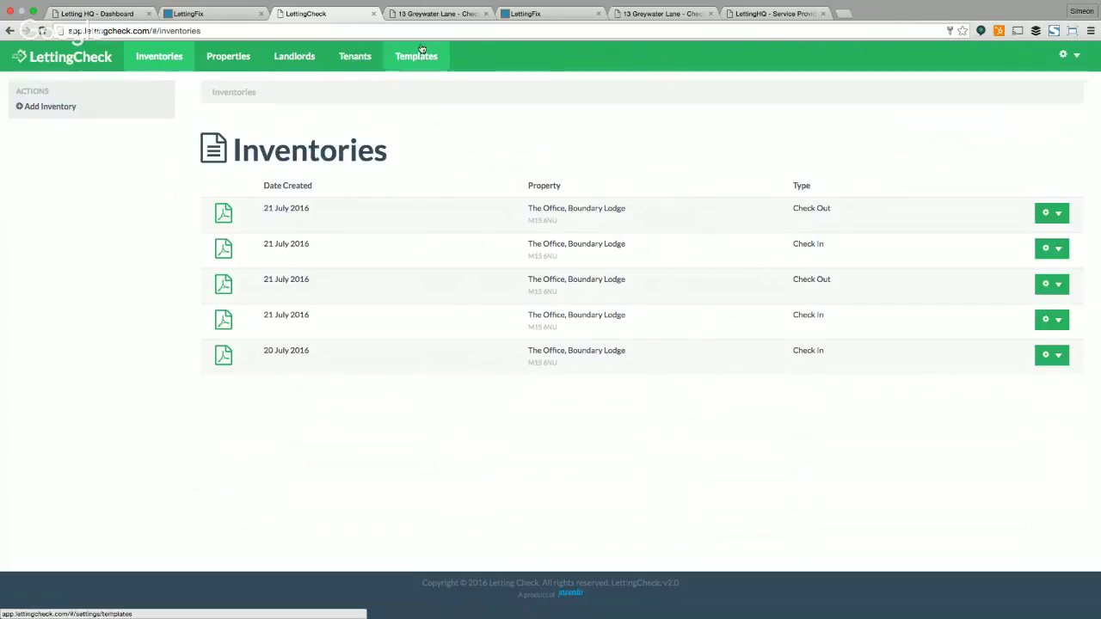
# Step: Open the already loaded sample Check Out report PDF and read from its cover through contents, terms, property photos, meter readings and keys
pyautogui.click(443, 15)
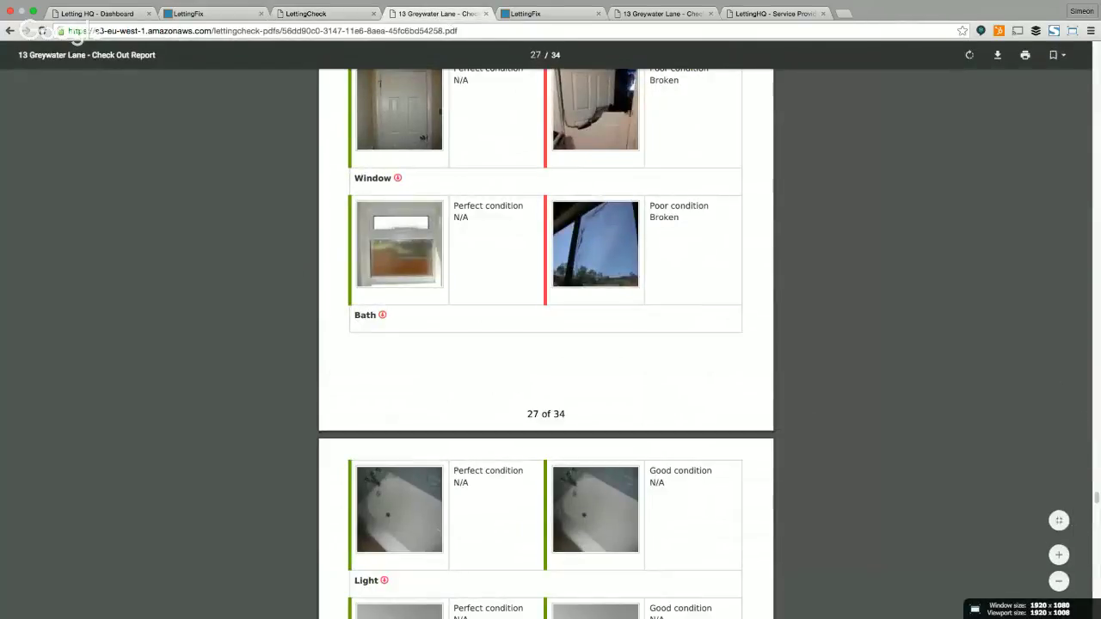
pyautogui.moveTo(1096, 497); pyautogui.dragTo(1096, 49)
pyautogui.scroll(1, 896, 335)
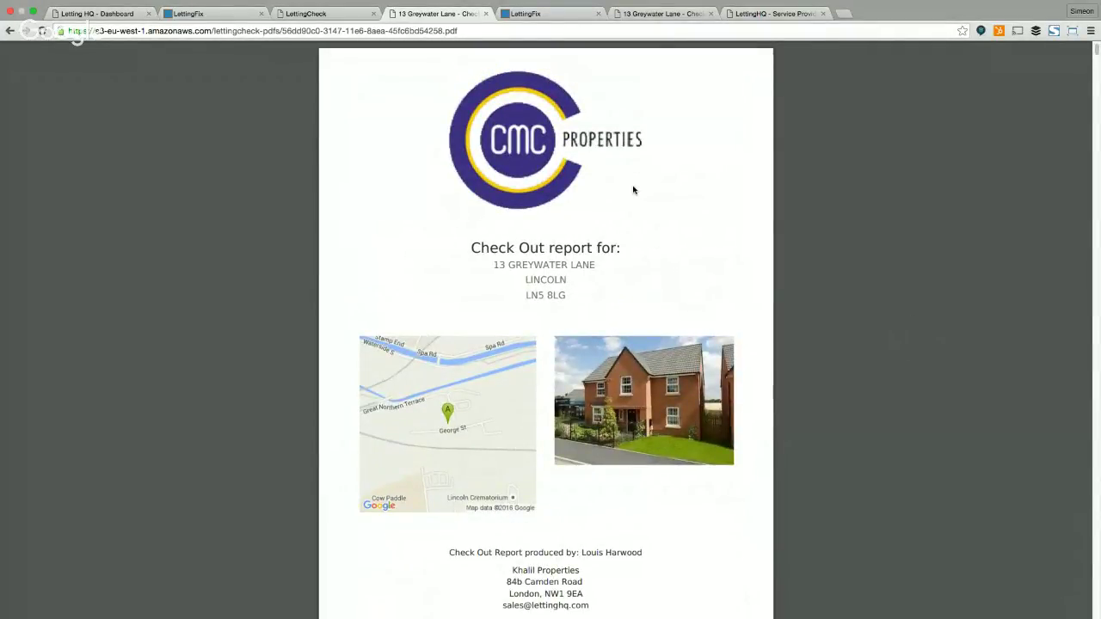
pyautogui.scroll(-3, 624, 224)
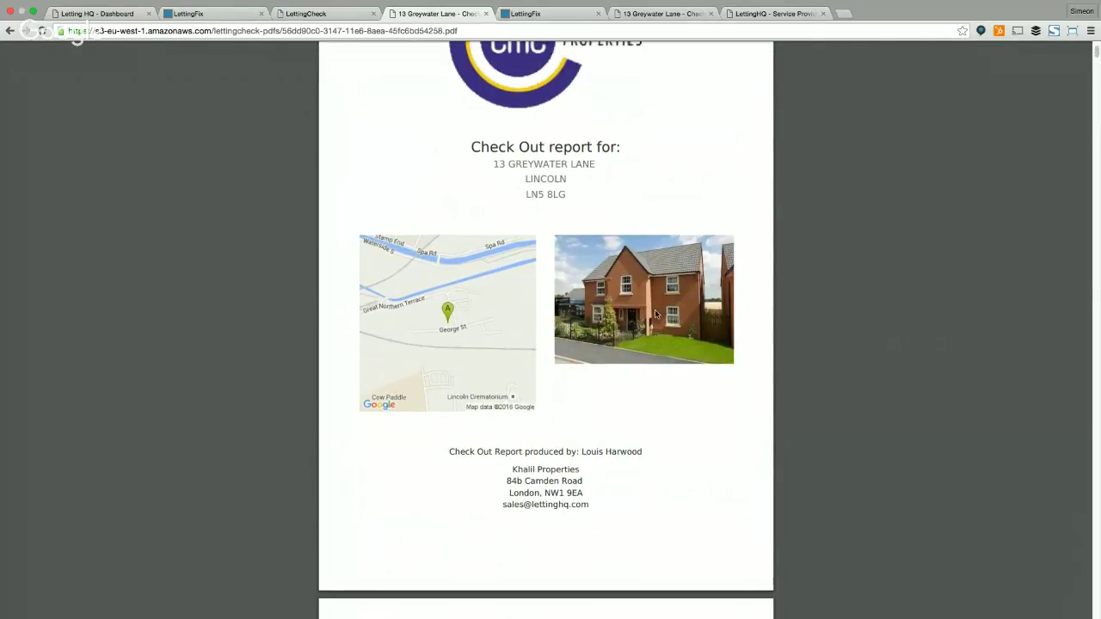
pyautogui.scroll(-15, 654, 317)
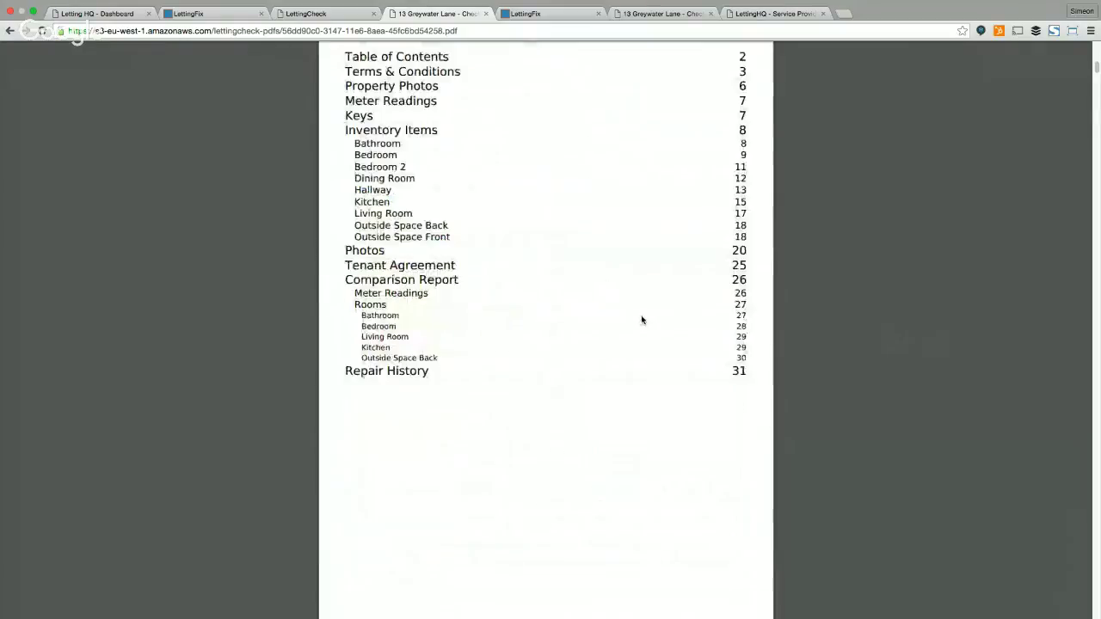
pyautogui.scroll(-15, 641, 320)
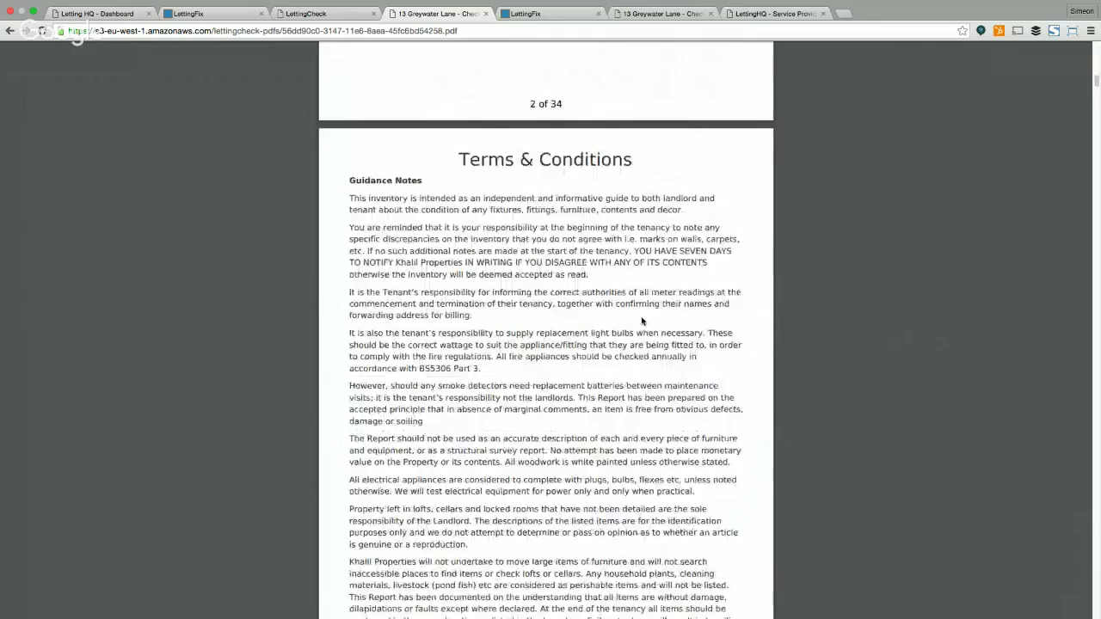
pyautogui.scroll(-15, 641, 320)
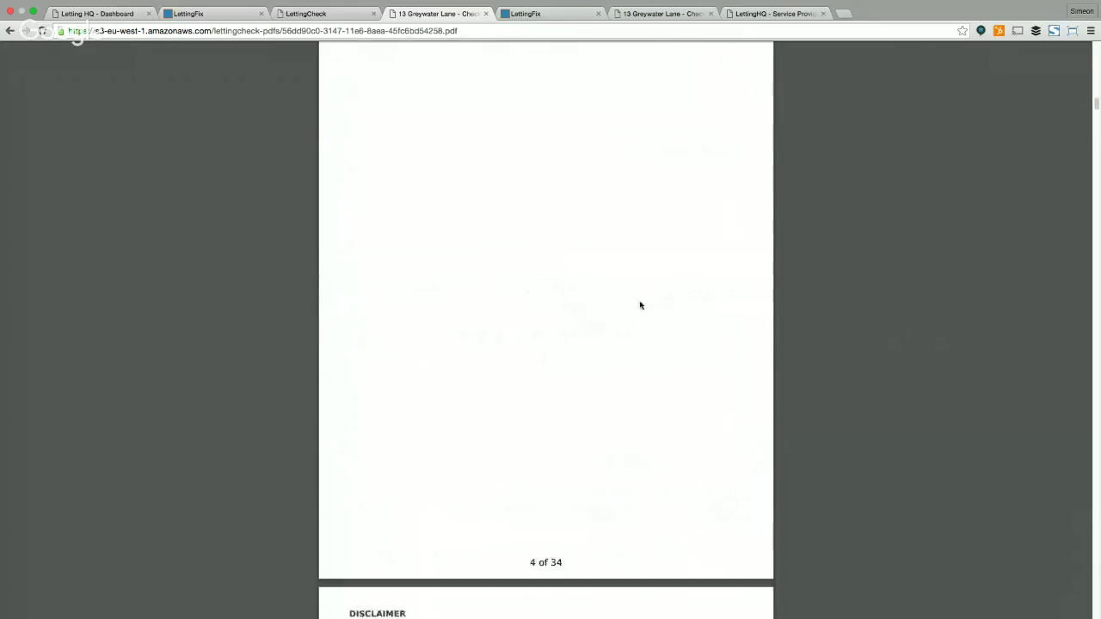
pyautogui.scroll(-15, 641, 305)
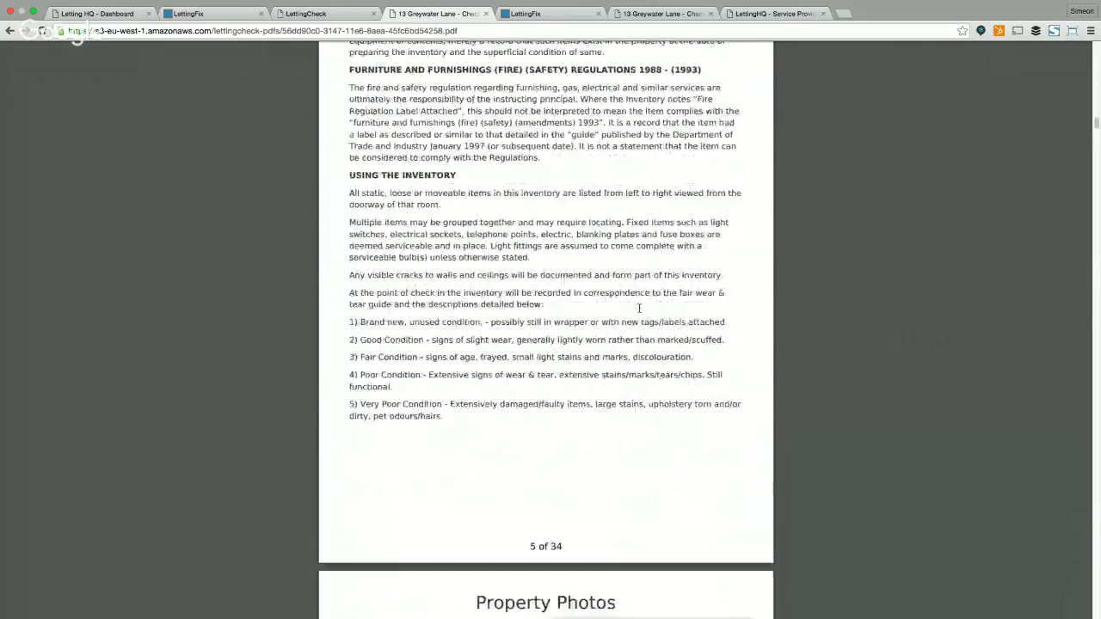
pyautogui.scroll(-10, 639, 308)
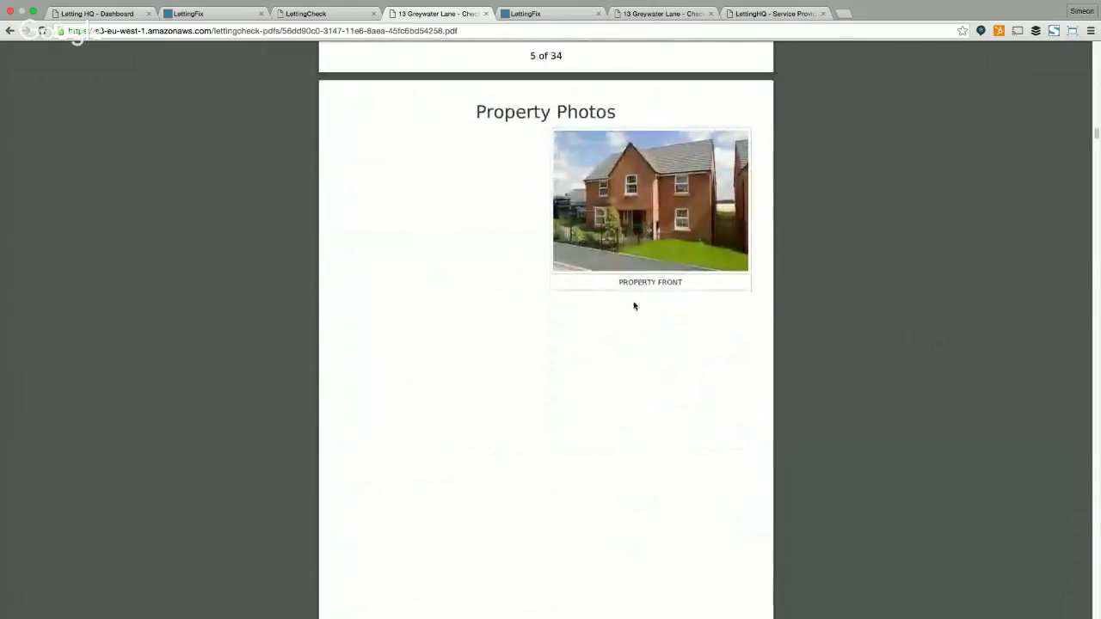
pyautogui.scroll(-8, 634, 306)
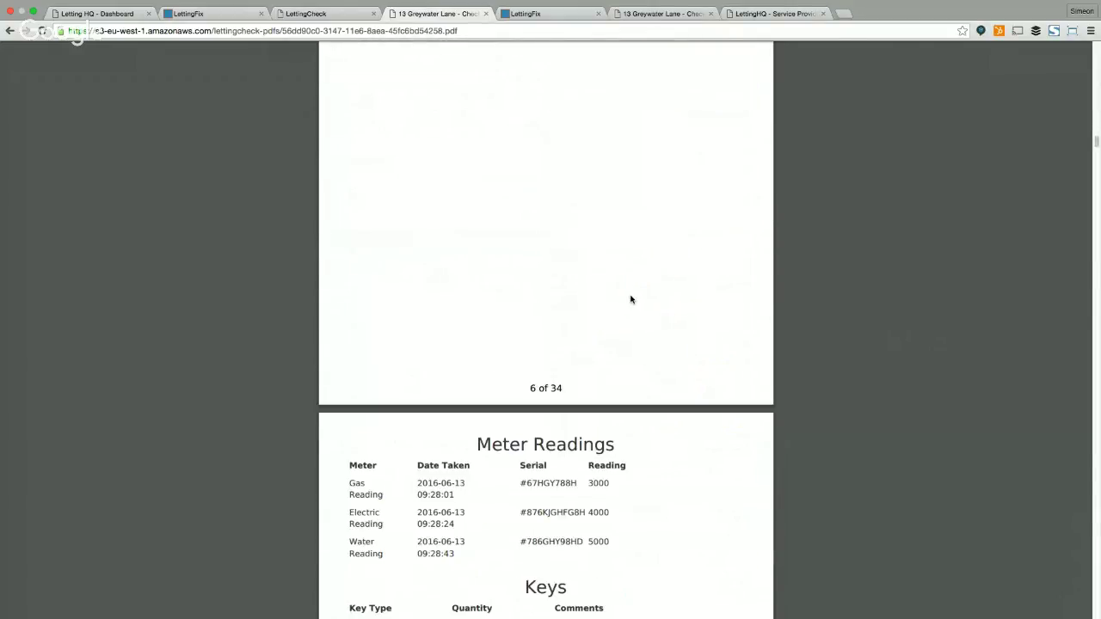
pyautogui.scroll(-3, 630, 299)
pyautogui.scroll(-2, 630, 300)
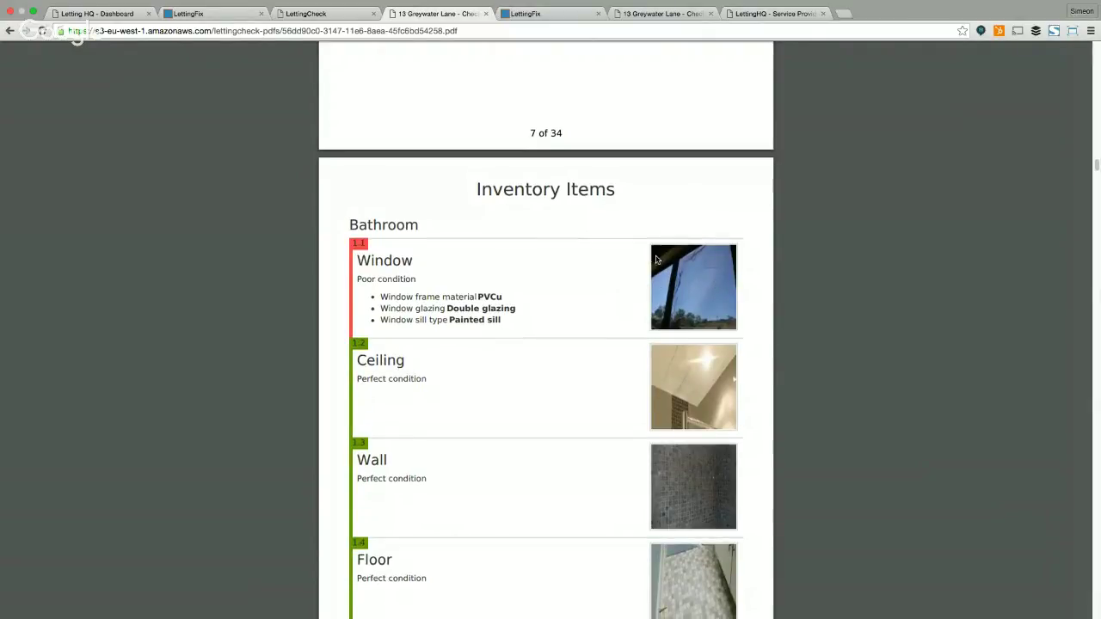
# Step: Examine the report's Inventory Items section room by room, from Bathroom to Outside Space Front, for item conditions and photos
pyautogui.scroll(-2, 656, 262)
pyautogui.scroll(-1, 659, 258)
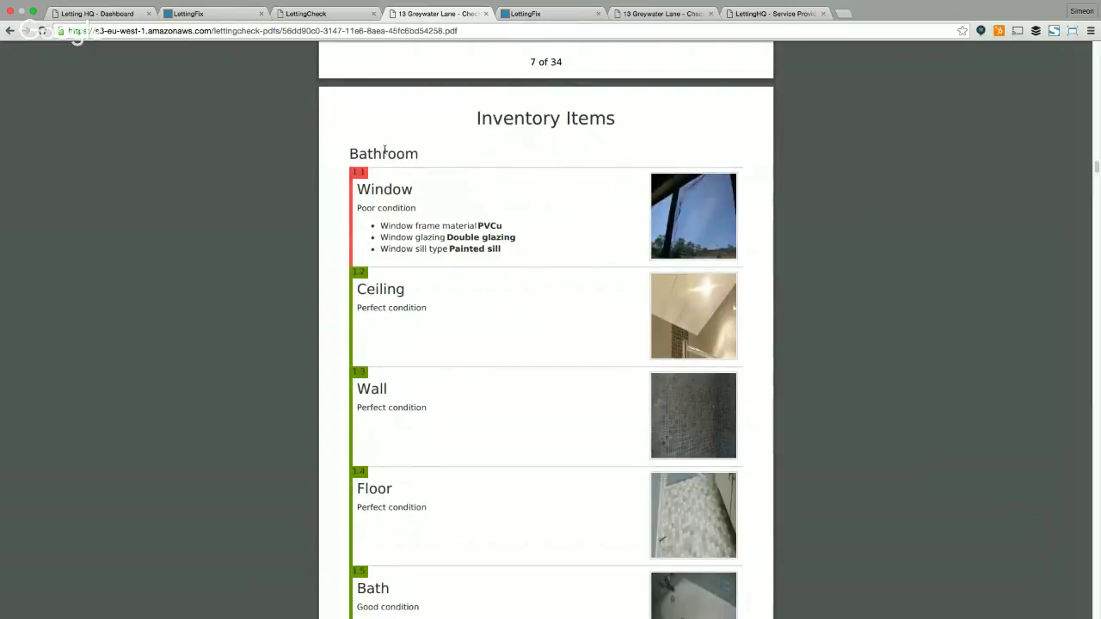
pyautogui.scroll(-1, 486, 301)
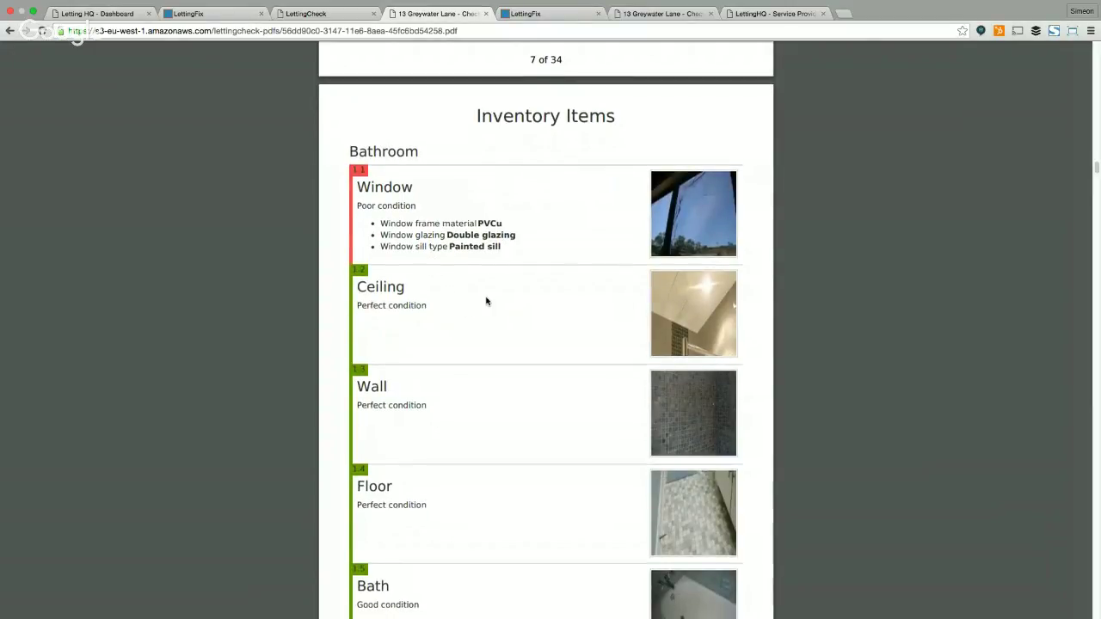
pyautogui.scroll(-5, 486, 301)
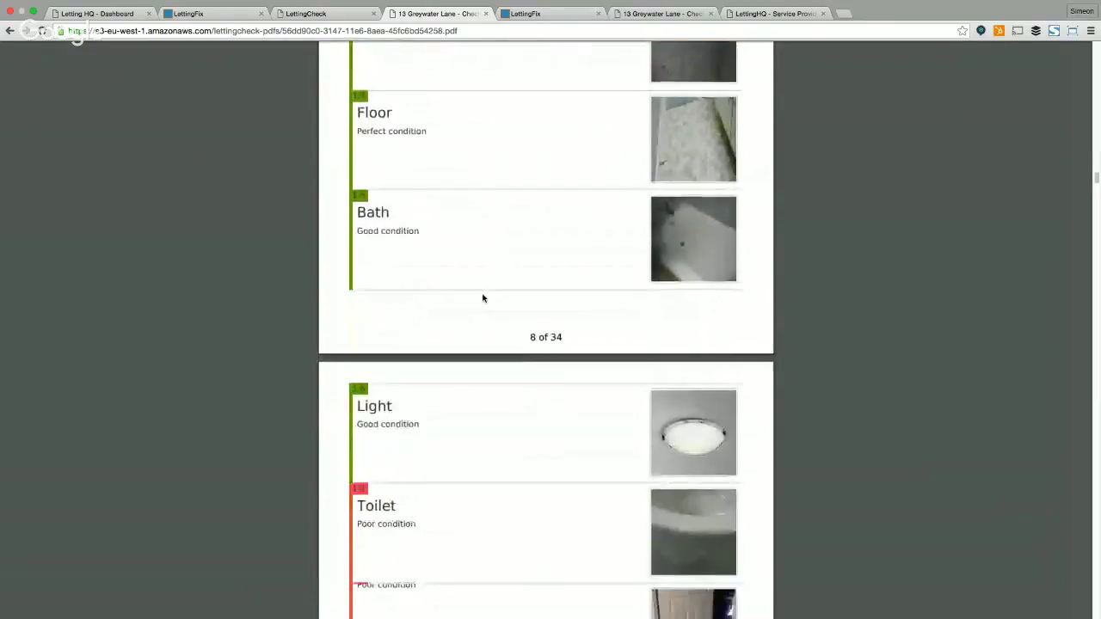
pyautogui.scroll(-5, 483, 298)
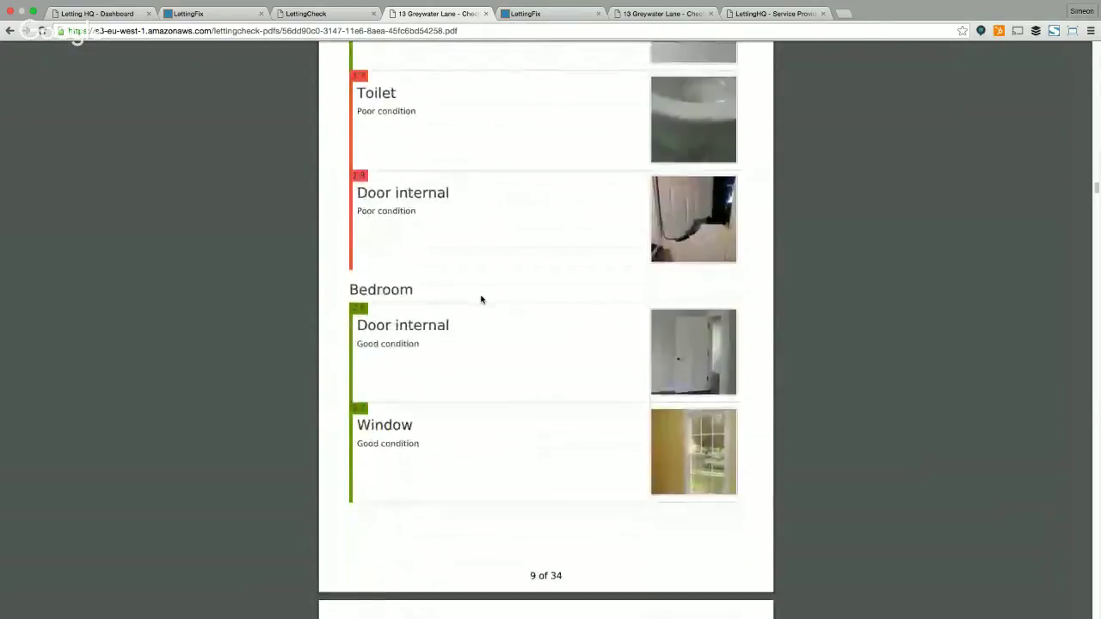
pyautogui.scroll(-12, 482, 301)
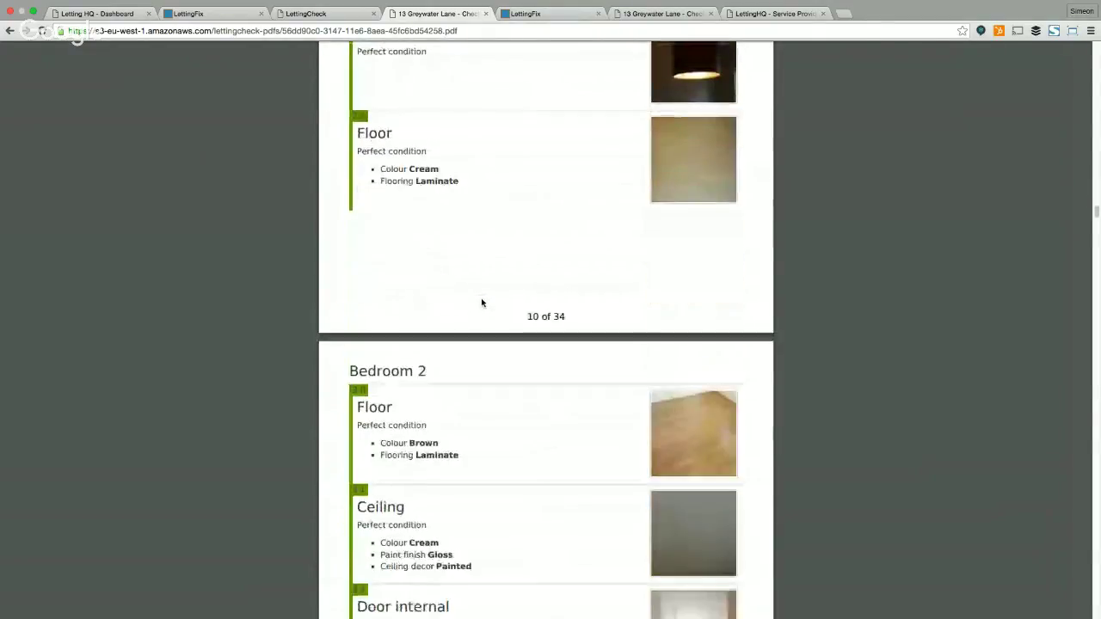
pyautogui.scroll(-6, 483, 303)
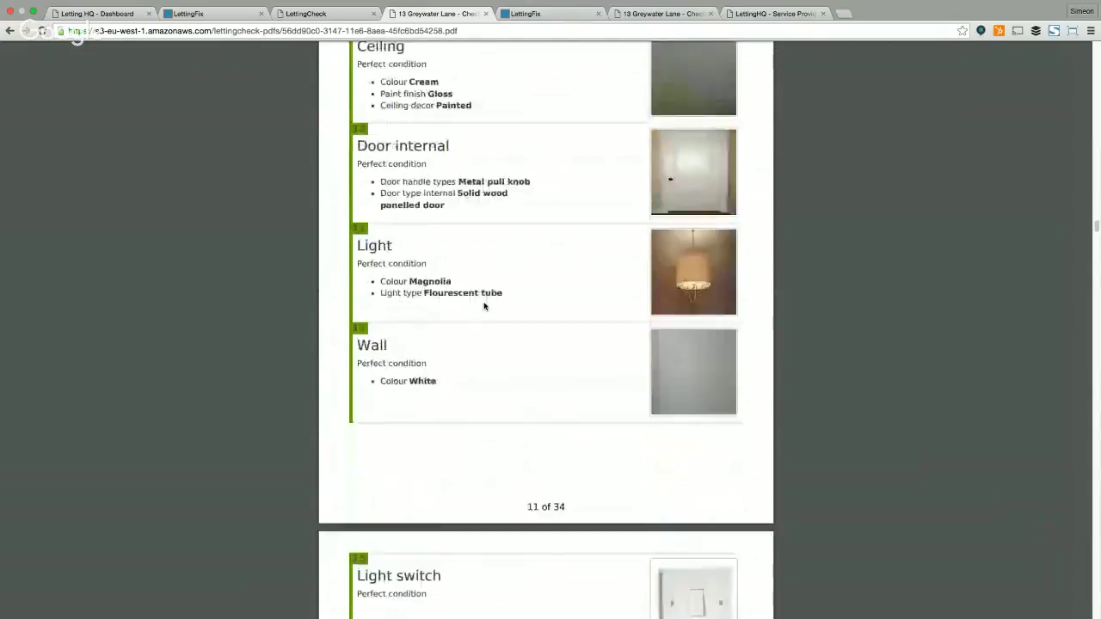
pyautogui.scroll(-16, 484, 306)
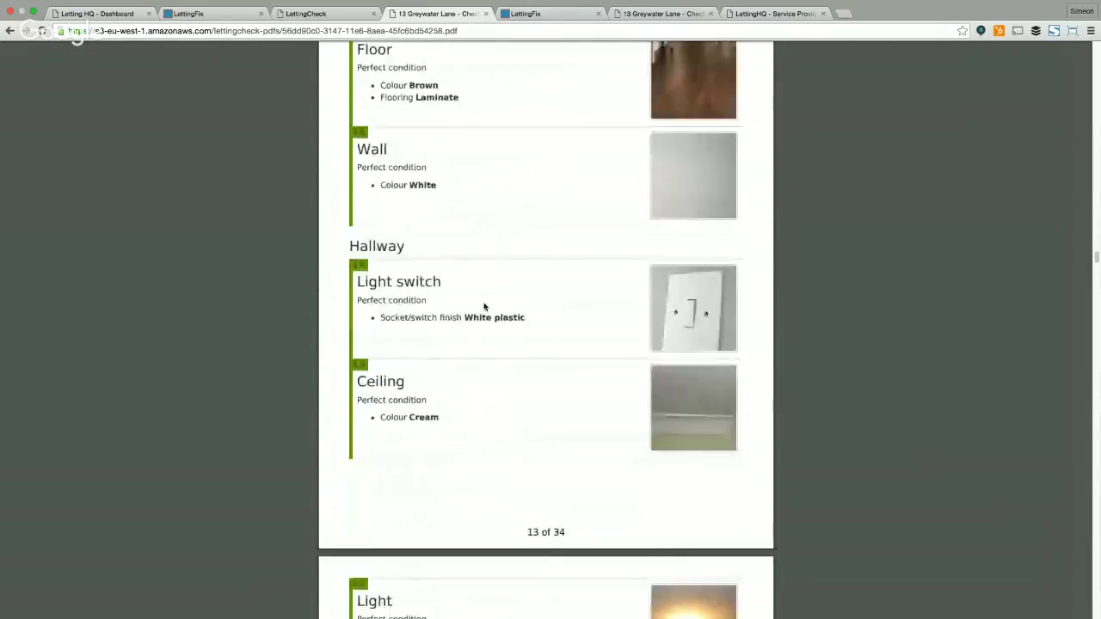
pyautogui.scroll(-7, 485, 307)
pyautogui.scroll(-2, 567, 304)
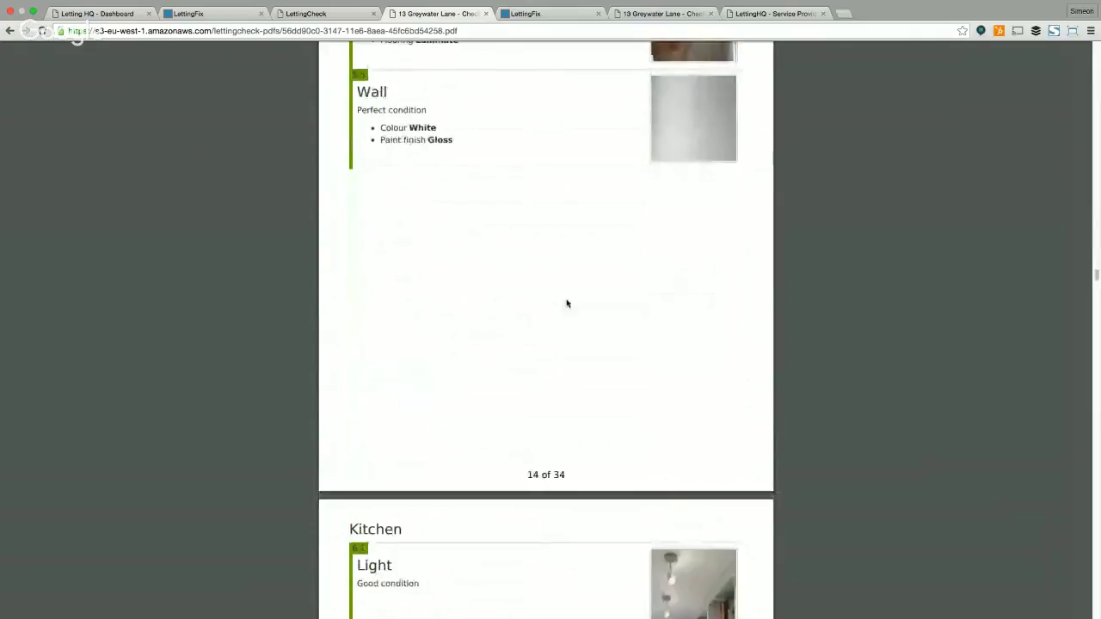
pyautogui.scroll(-5, 567, 304)
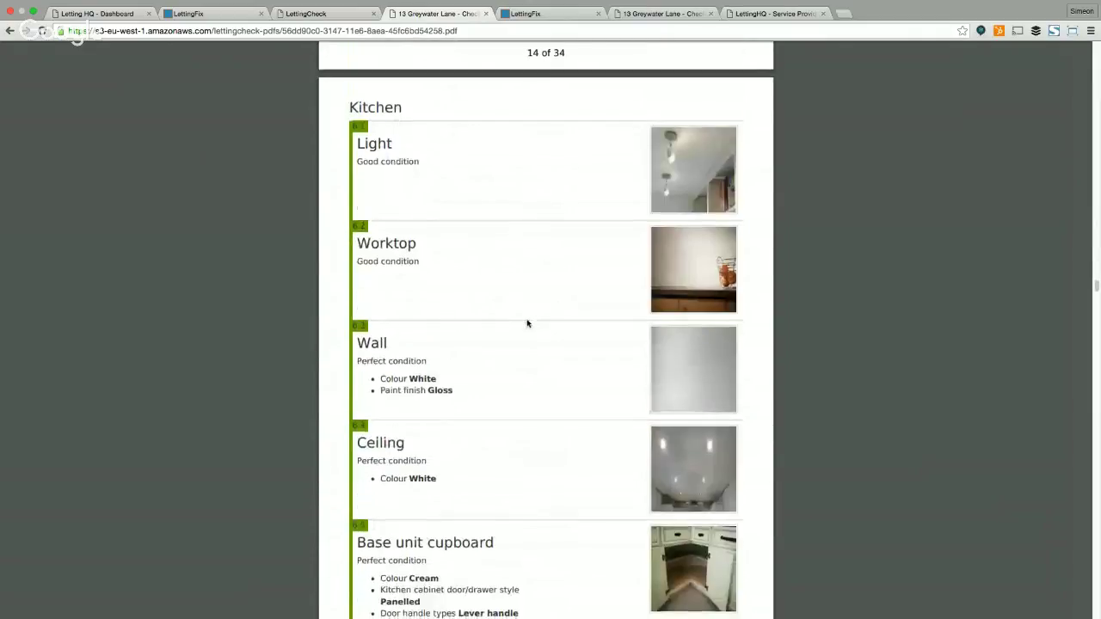
pyautogui.scroll(-6, 525, 323)
pyautogui.scroll(-4, 513, 320)
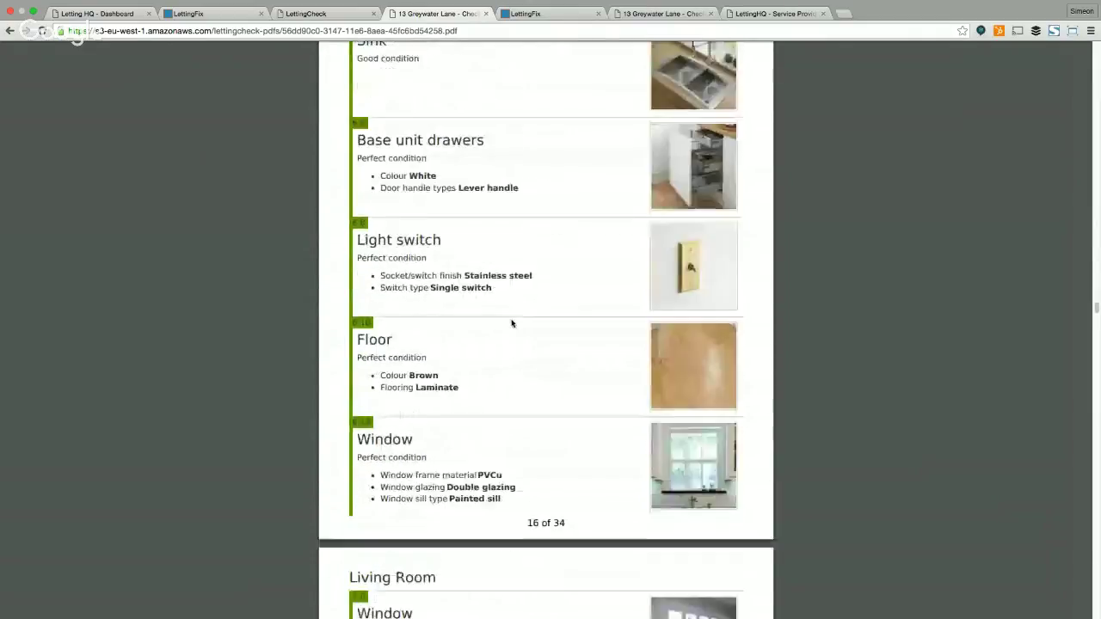
pyautogui.scroll(-14, 512, 326)
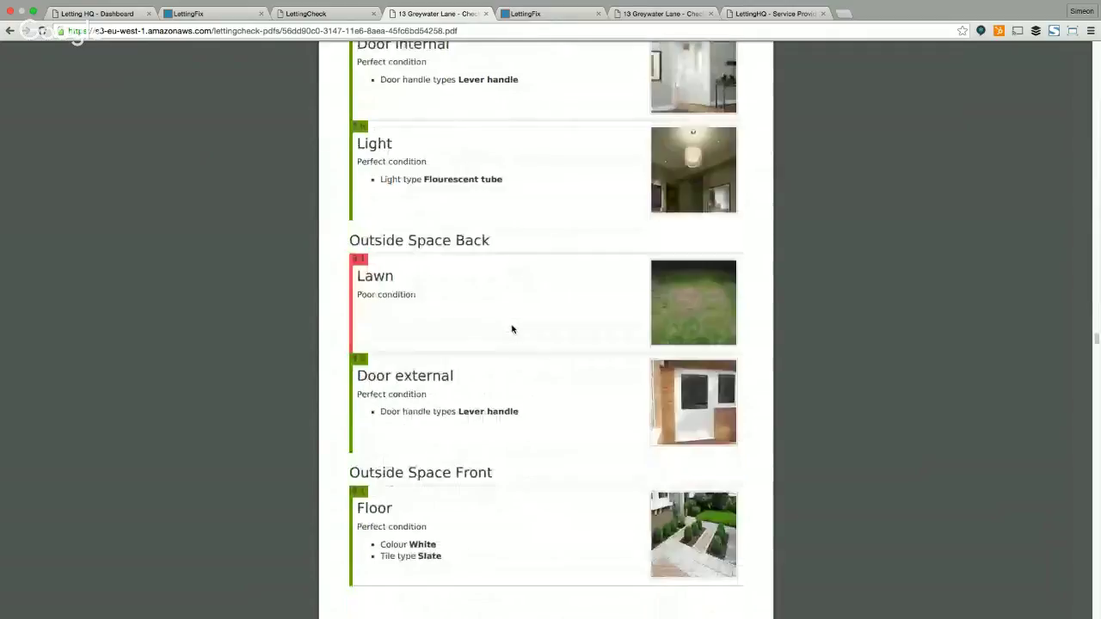
# Step: Look through the report's item Photos and Tenant Agreement pages up to the meter readings in the Comparison Report
pyautogui.scroll(-12, 512, 329)
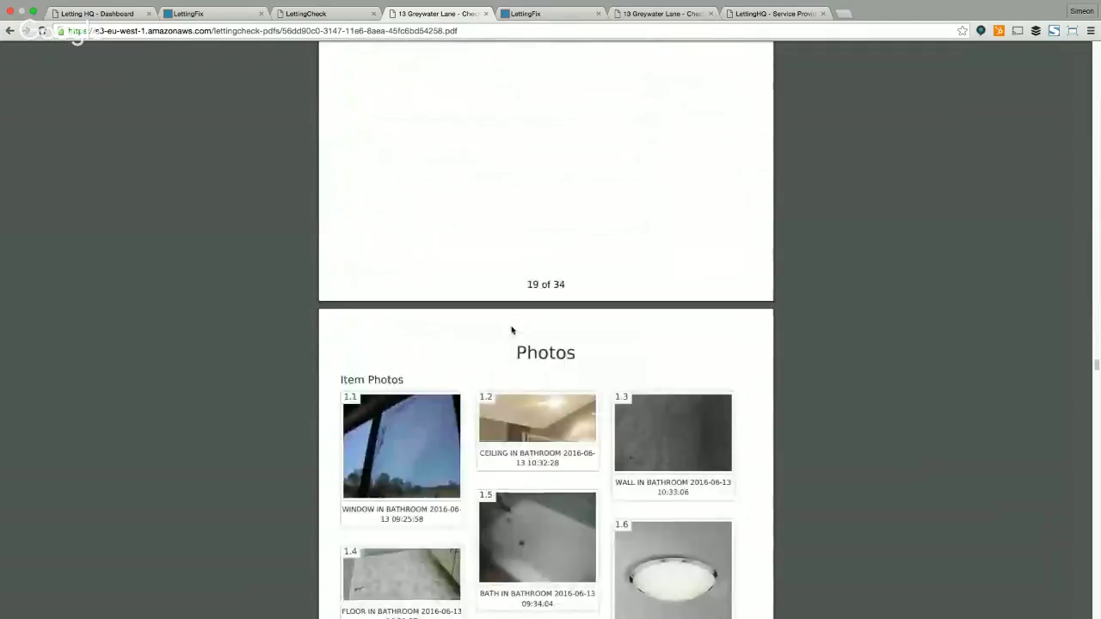
pyautogui.scroll(-4, 511, 331)
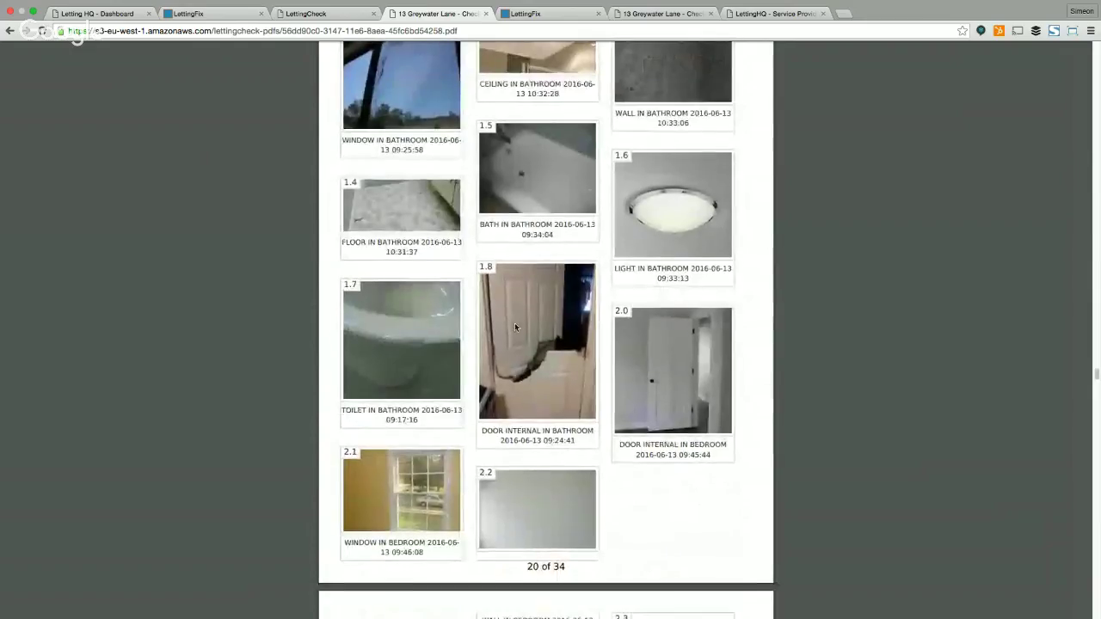
pyautogui.scroll(-4, 514, 323)
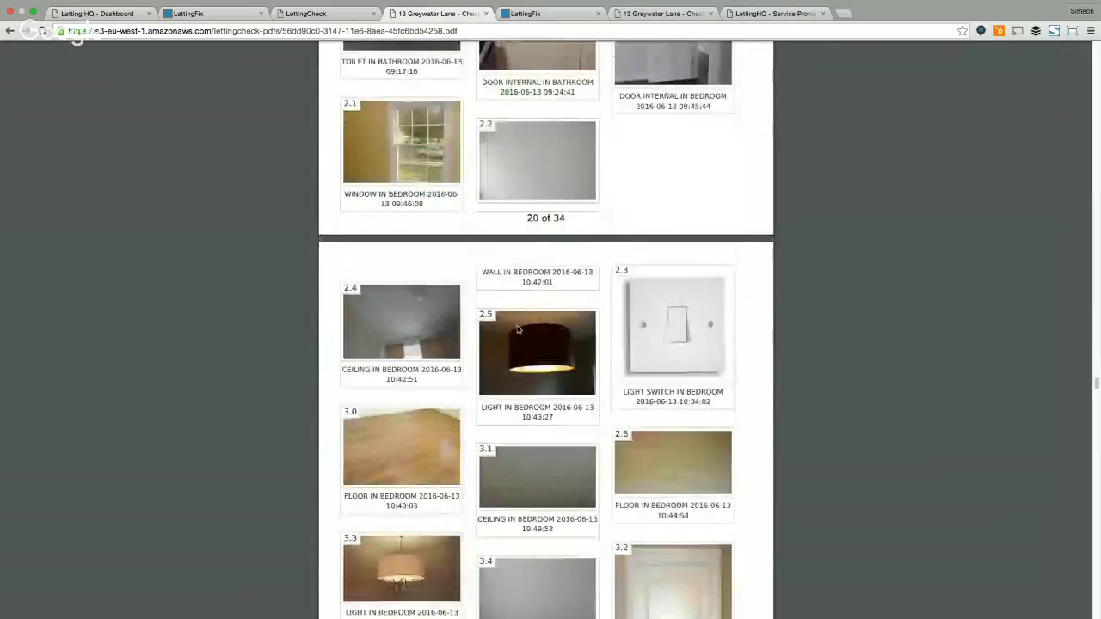
pyautogui.scroll(-7, 518, 329)
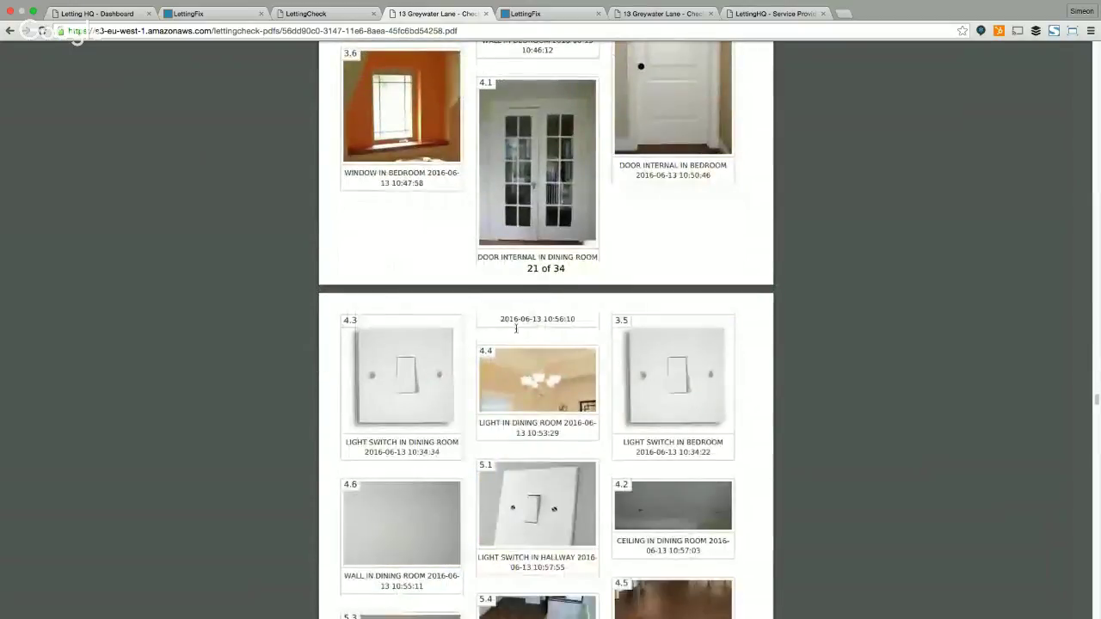
pyautogui.scroll(-3, 516, 329)
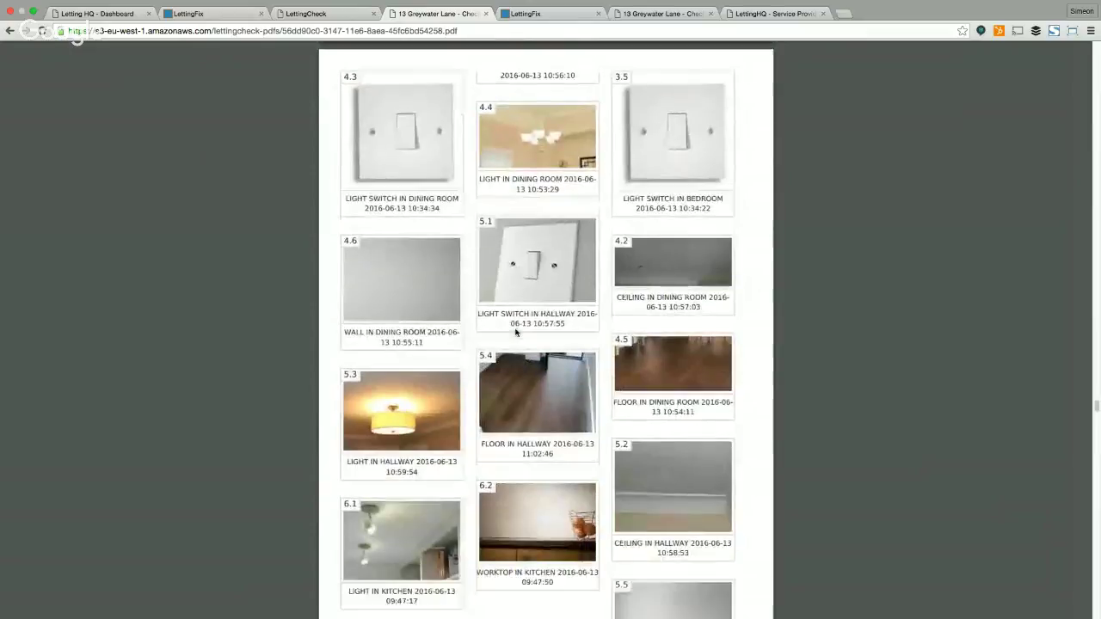
pyautogui.scroll(-10, 517, 332)
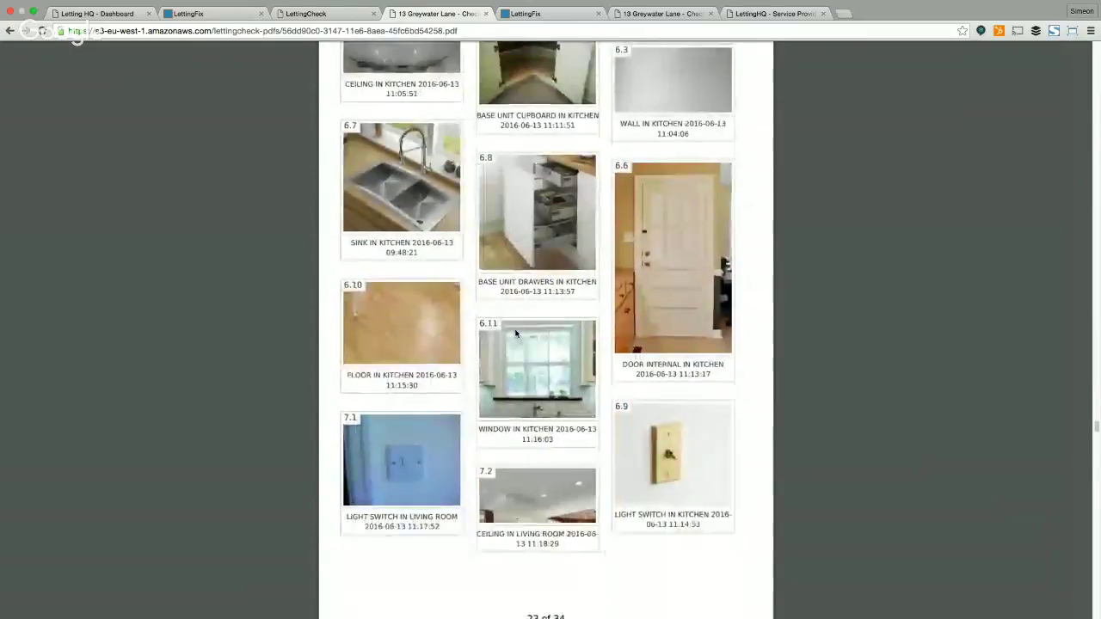
pyautogui.scroll(-13, 516, 334)
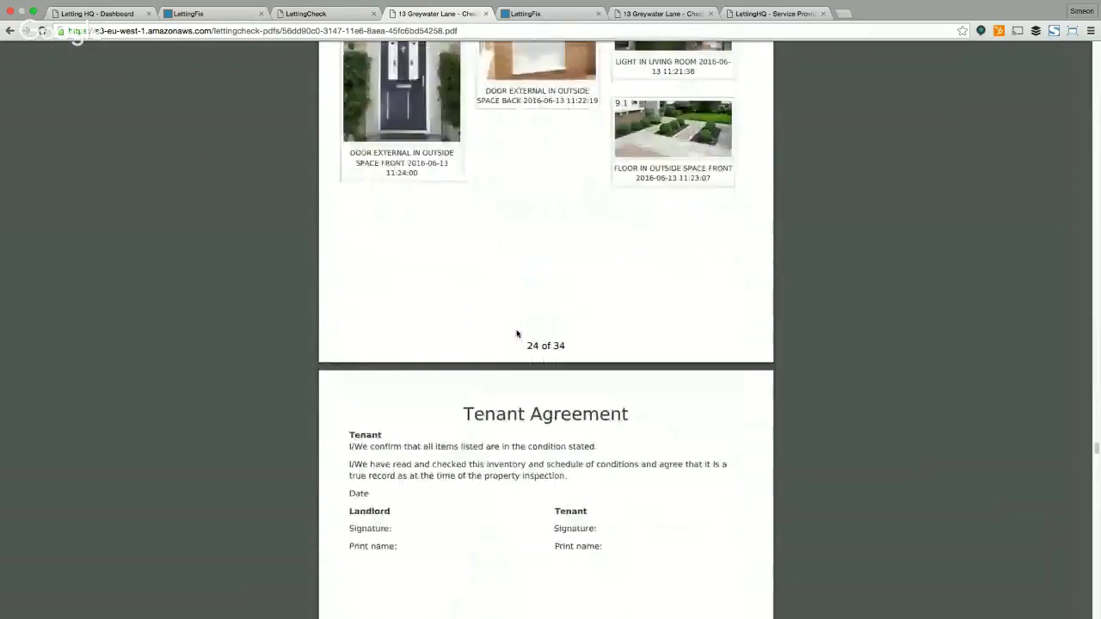
pyautogui.scroll(-10, 516, 333)
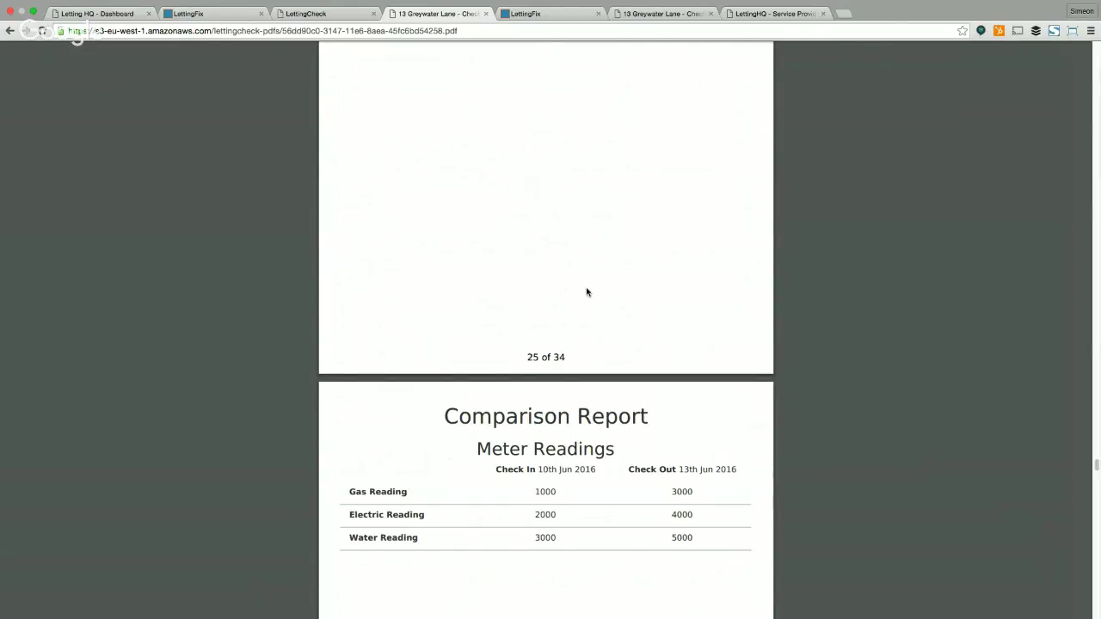
# Step: Compare the check-in and check-out meter readings and the Bathroom item conditions and photos in the Comparison Report
pyautogui.scroll(-3, 588, 292)
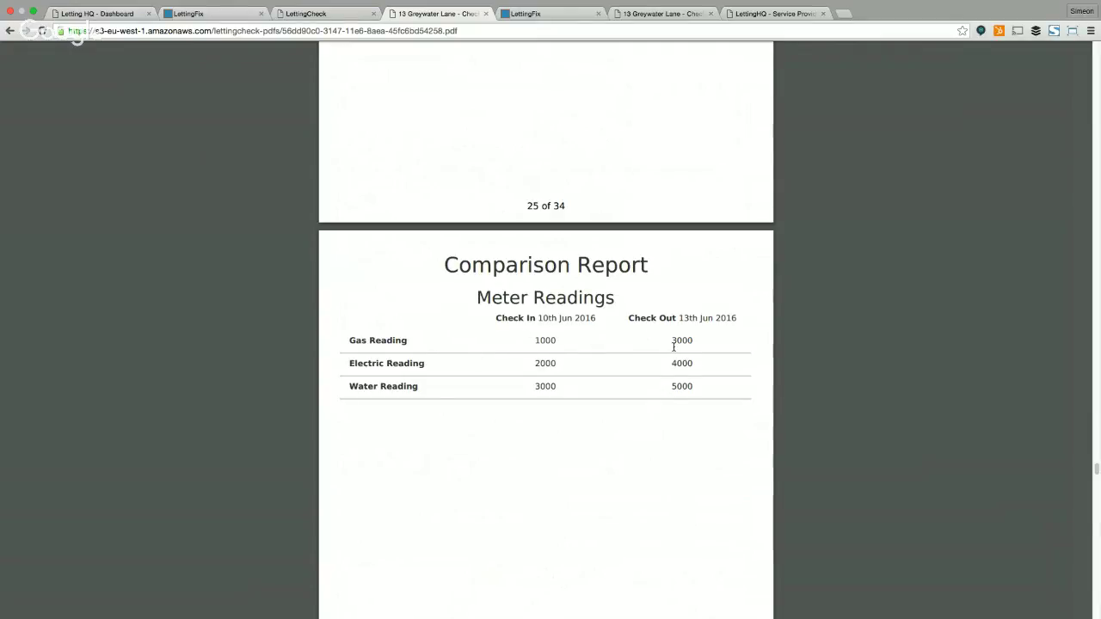
pyautogui.scroll(-2, 630, 320)
pyautogui.scroll(-10, 625, 326)
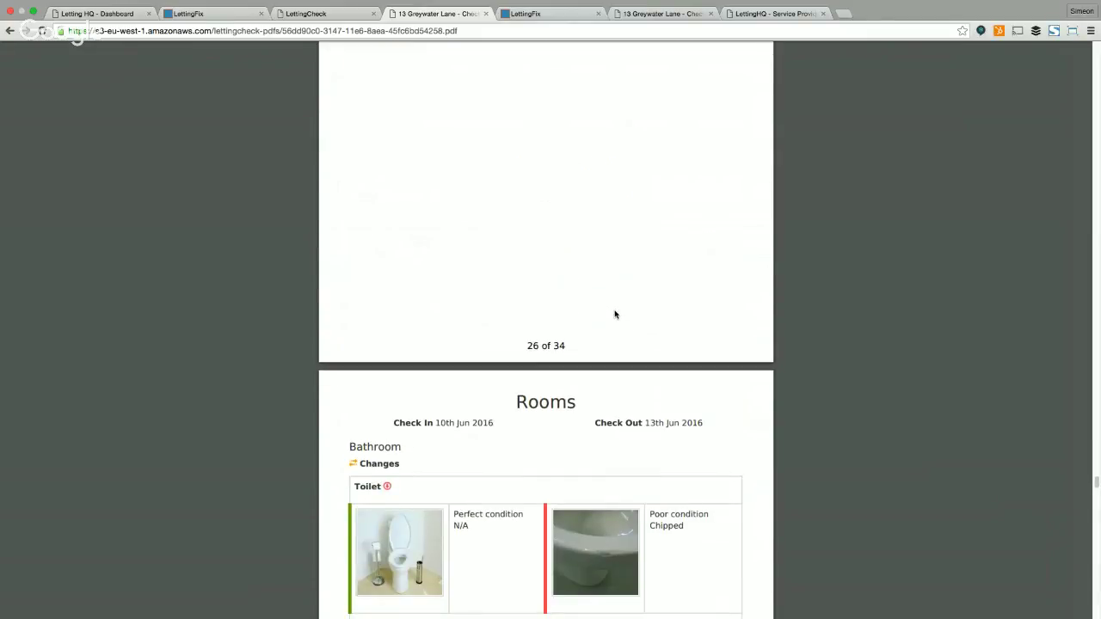
pyautogui.scroll(-3, 613, 313)
pyautogui.scroll(-3, 593, 307)
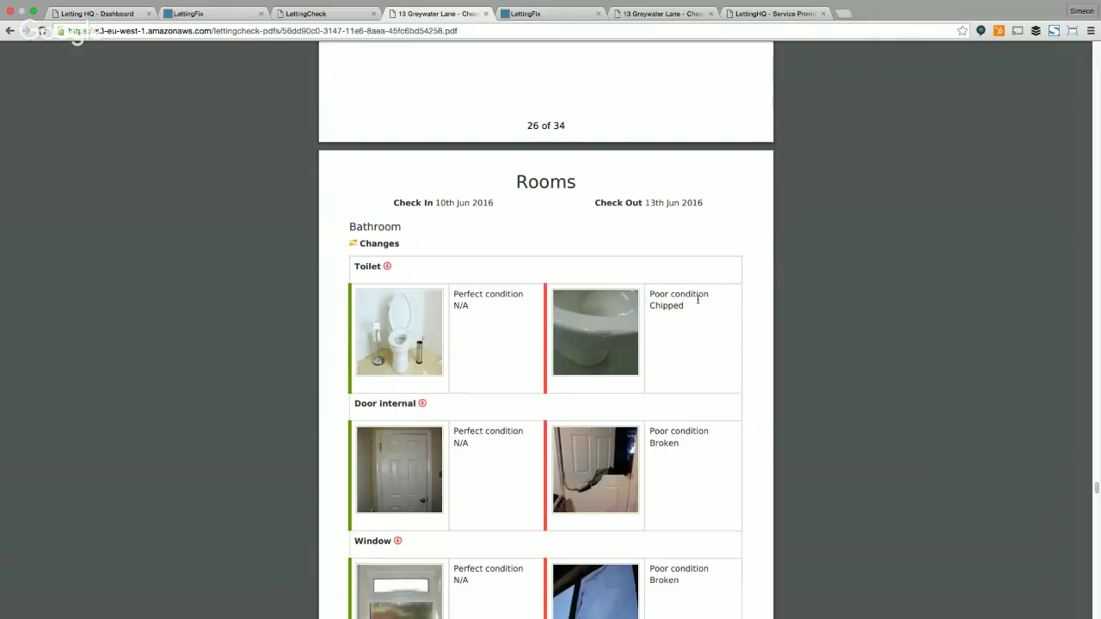
pyautogui.scroll(-4, 591, 327)
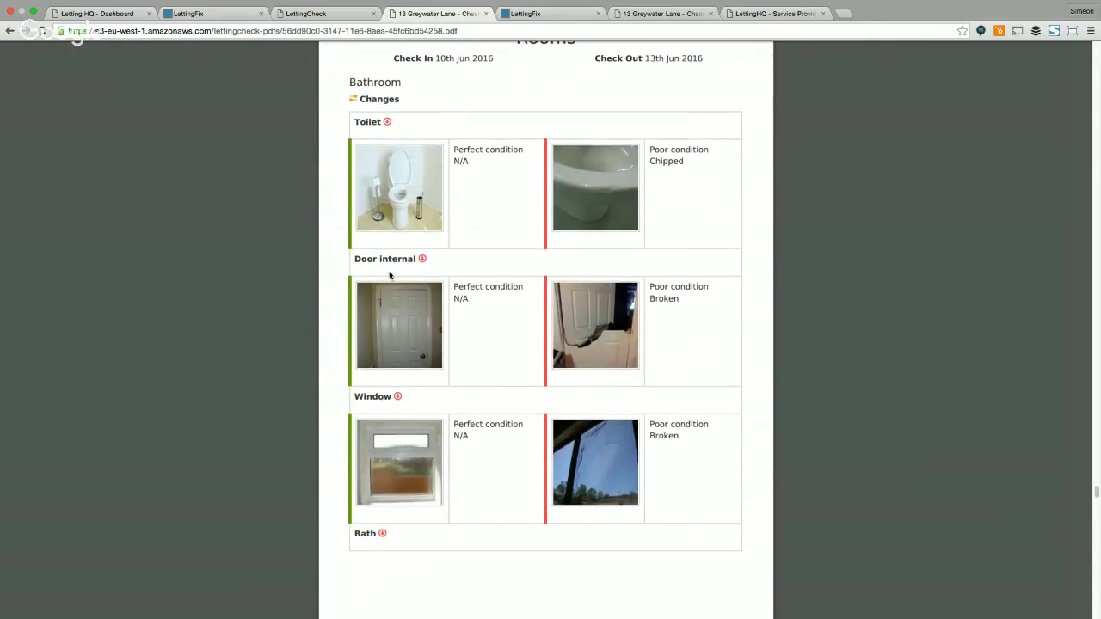
pyautogui.scroll(-10, 533, 417)
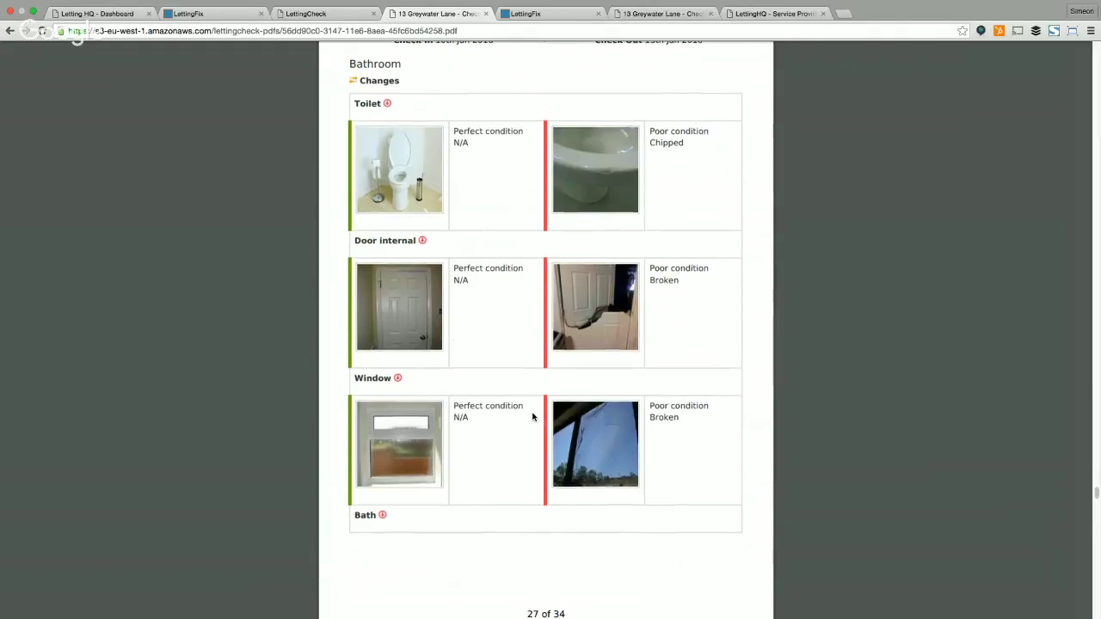
pyautogui.scroll(-3, 525, 400)
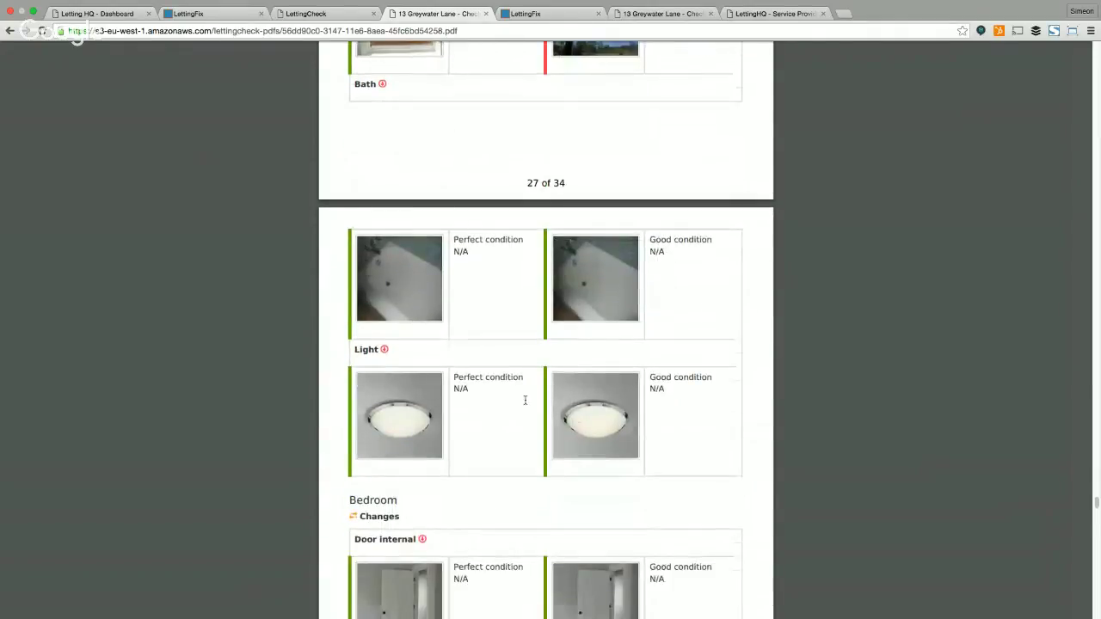
pyautogui.scroll(-2, 524, 404)
# Step: Examine the Comparison Report's Bedroom, Living Room, Kitchen and Outside Space Back entries for differences between check-in and check-out
pyautogui.scroll(-5, 524, 406)
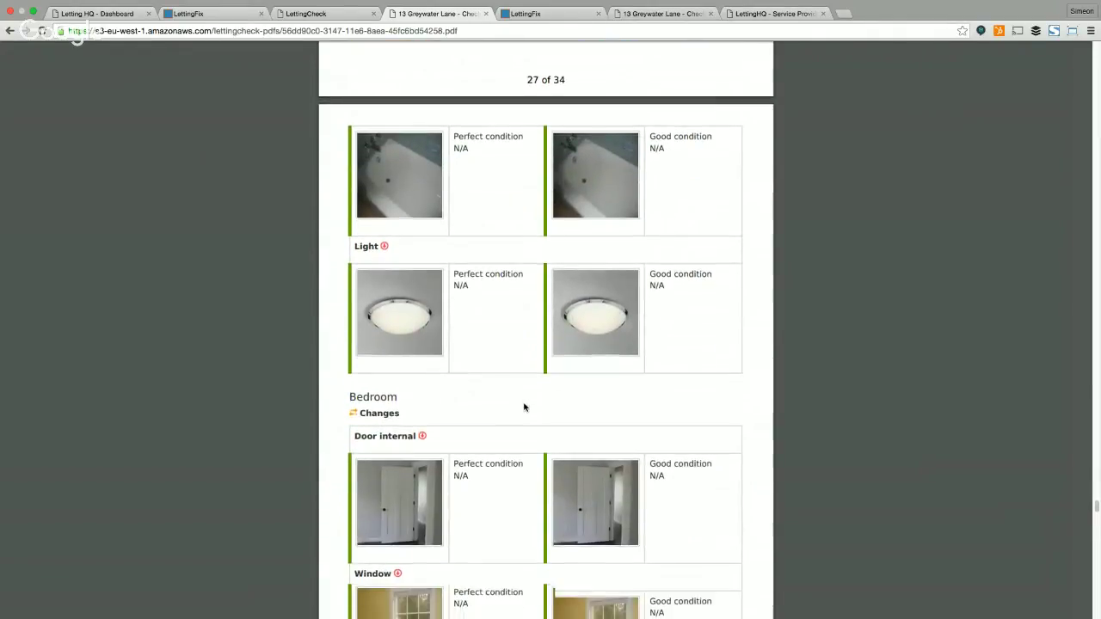
pyautogui.scroll(-2, 522, 403)
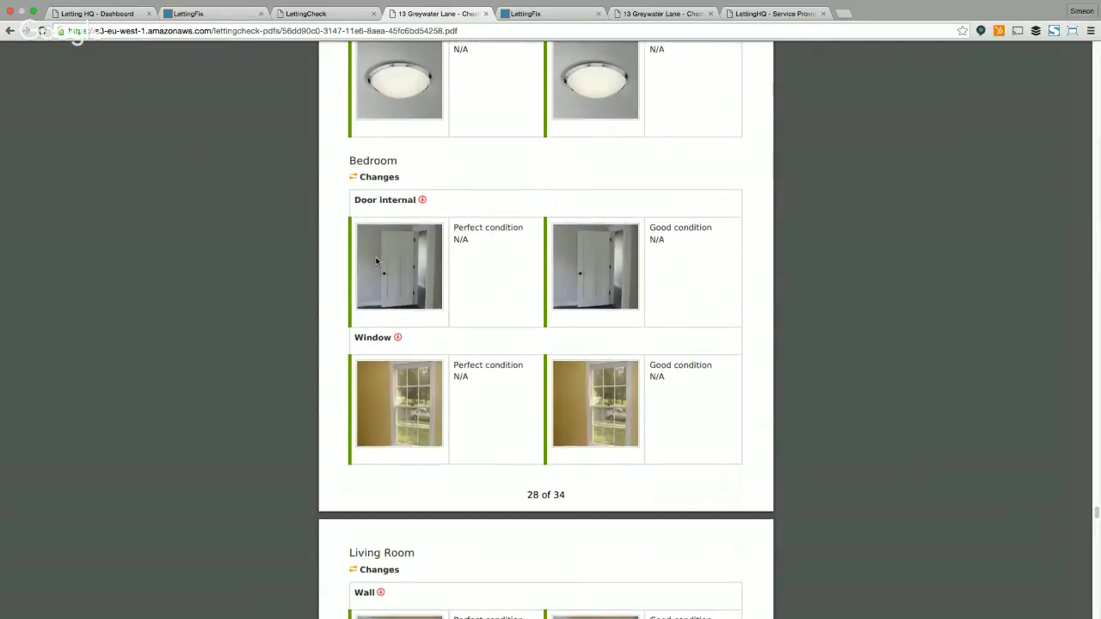
pyautogui.scroll(-3, 376, 255)
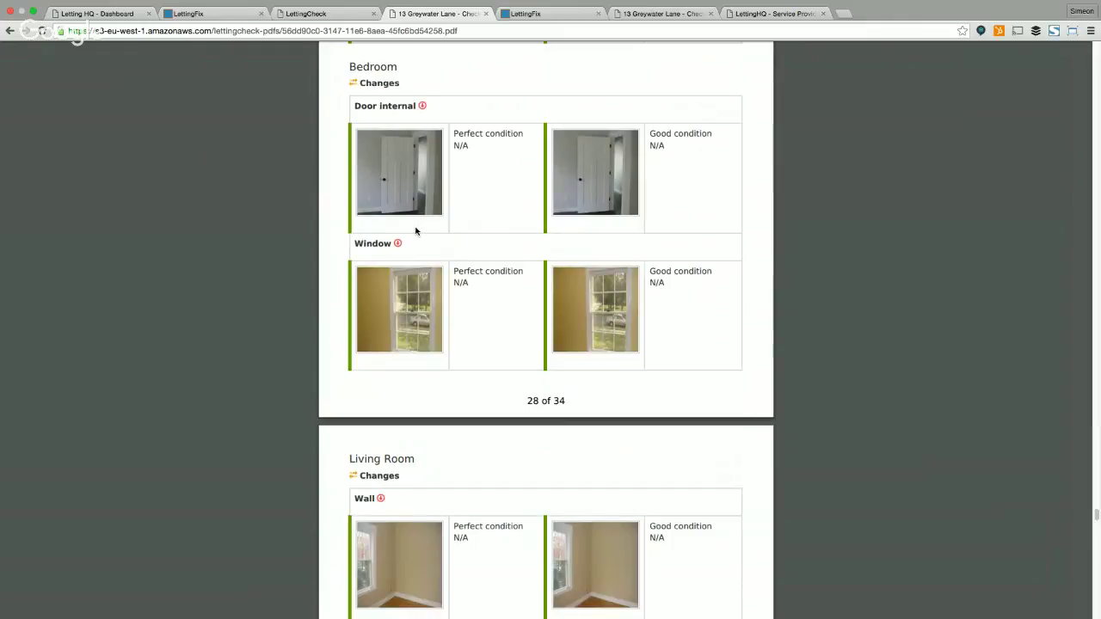
pyautogui.scroll(-4, 455, 243)
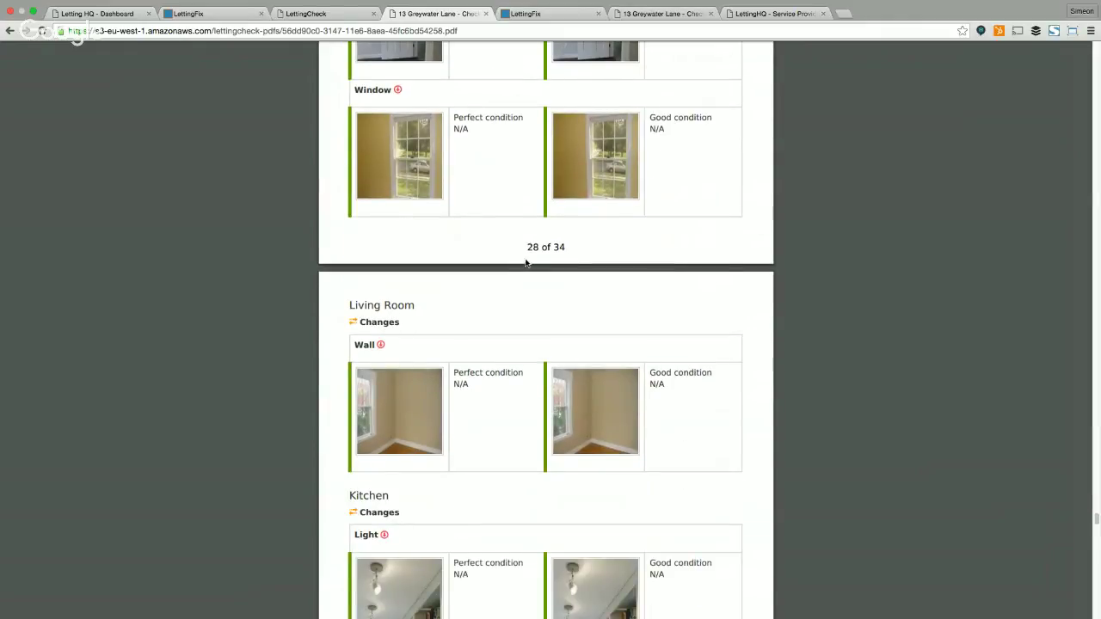
pyautogui.scroll(-2, 523, 261)
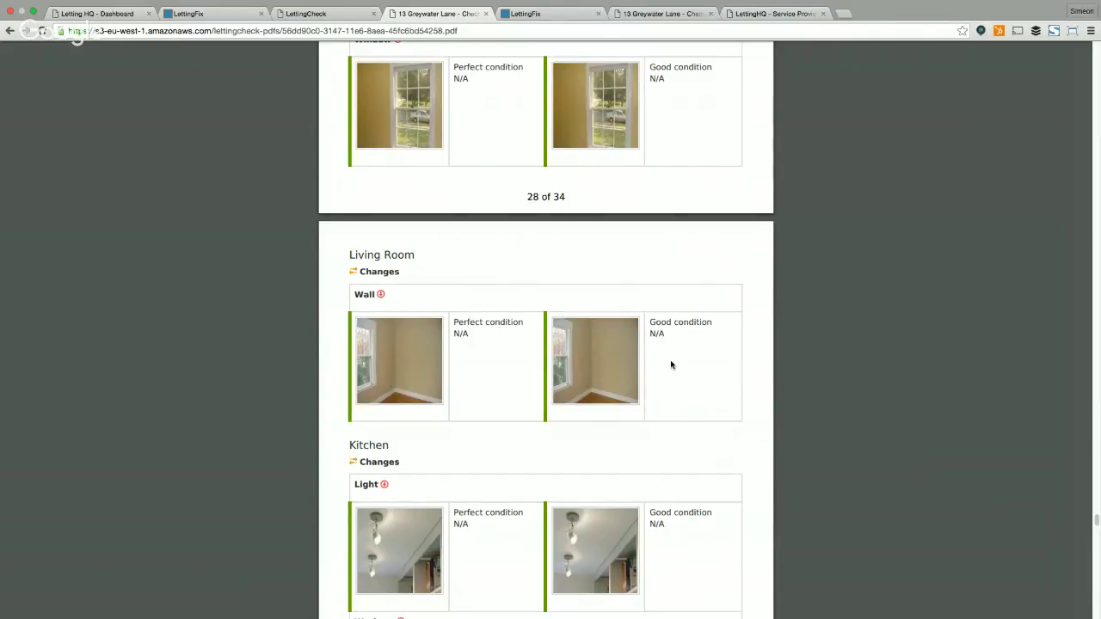
pyautogui.scroll(-2, 677, 377)
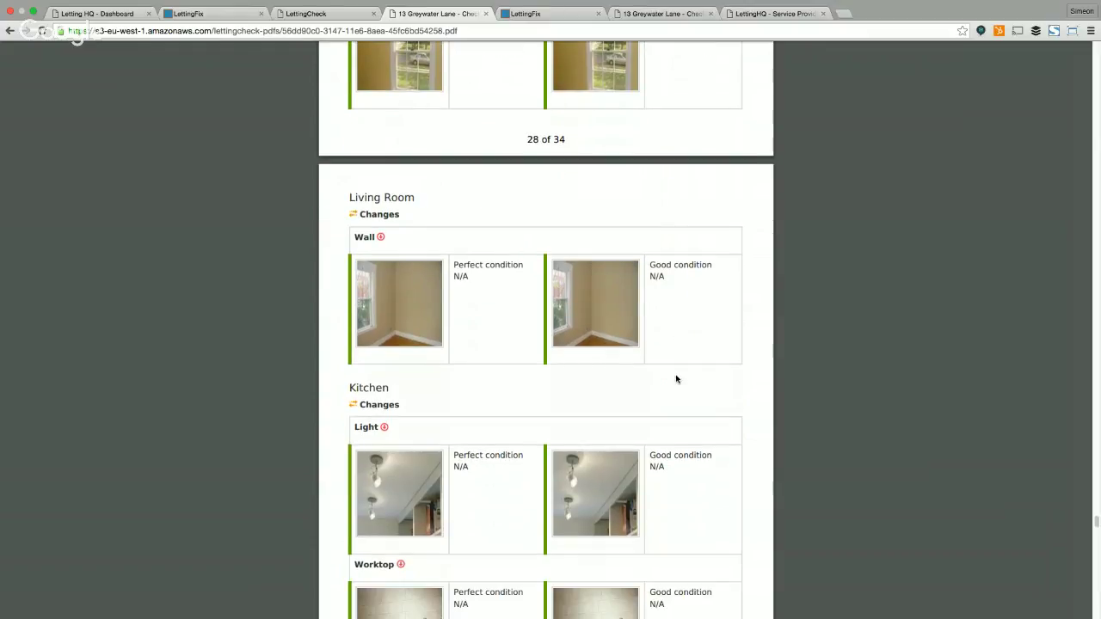
pyautogui.scroll(-5, 658, 370)
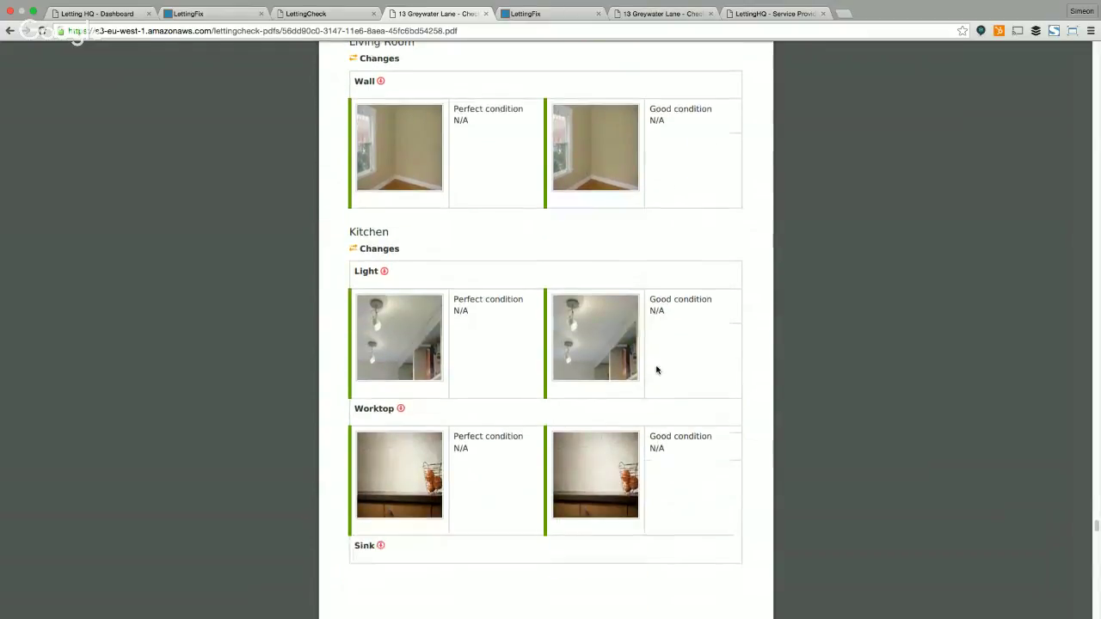
pyautogui.scroll(-10, 654, 371)
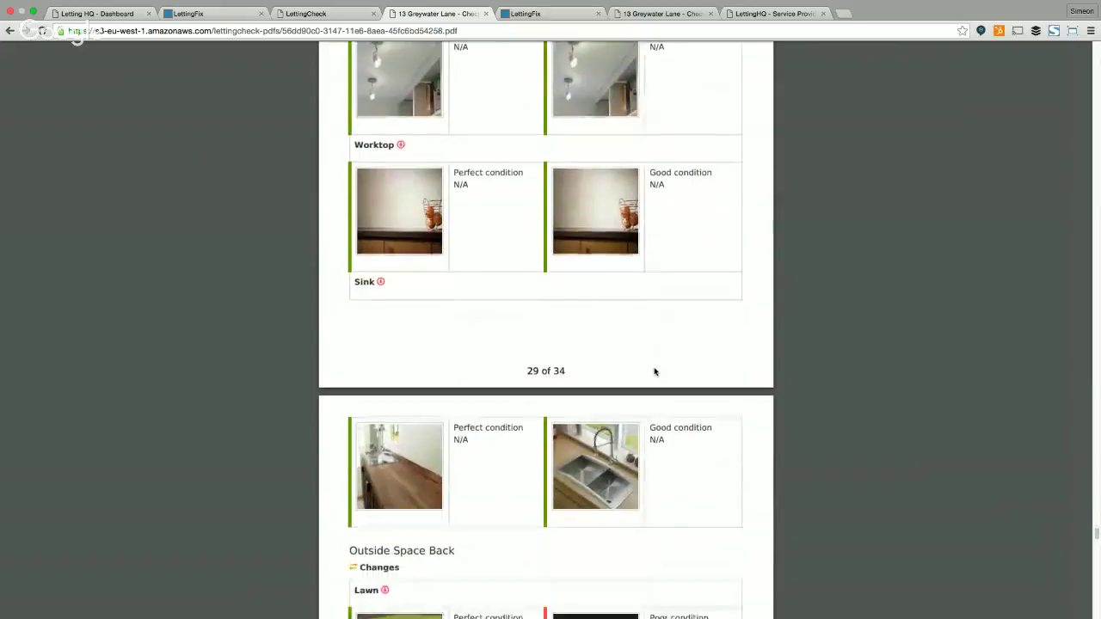
pyautogui.scroll(-3, 654, 372)
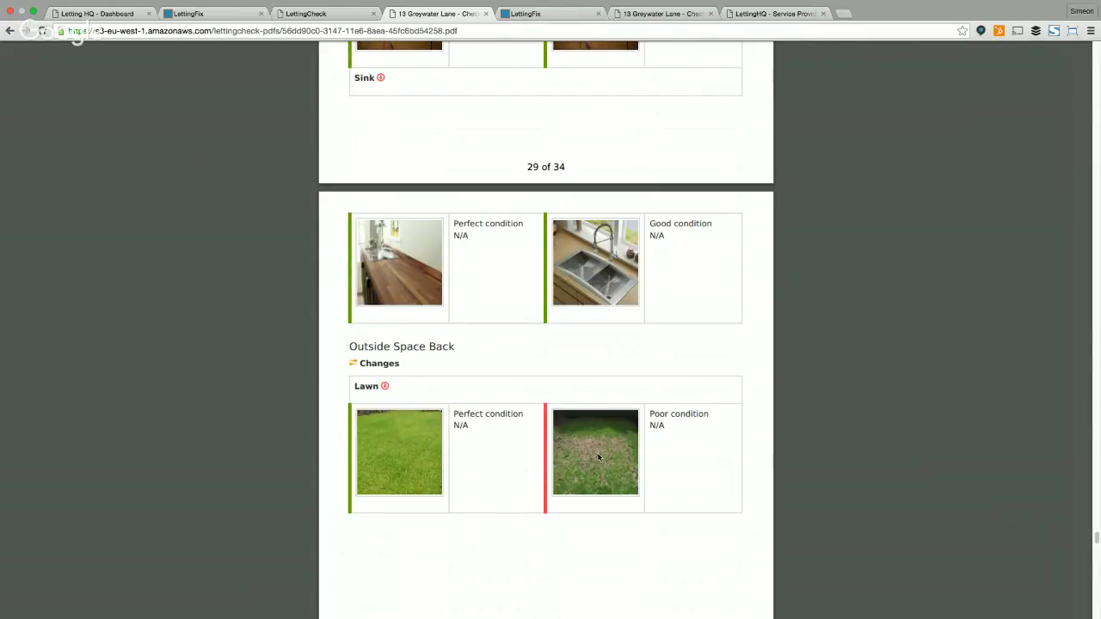
pyautogui.scroll(-5, 666, 443)
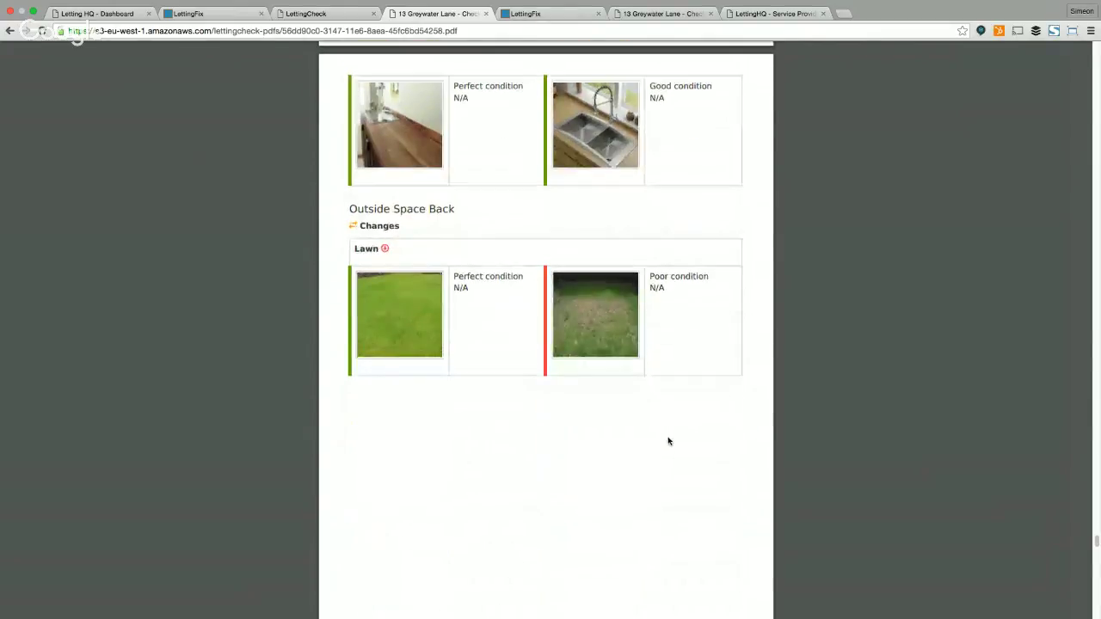
# Step: Read the Repair History entries for the shower curtain, basin, table and lamp, including their before and after photos
pyautogui.scroll(-2, 662, 447)
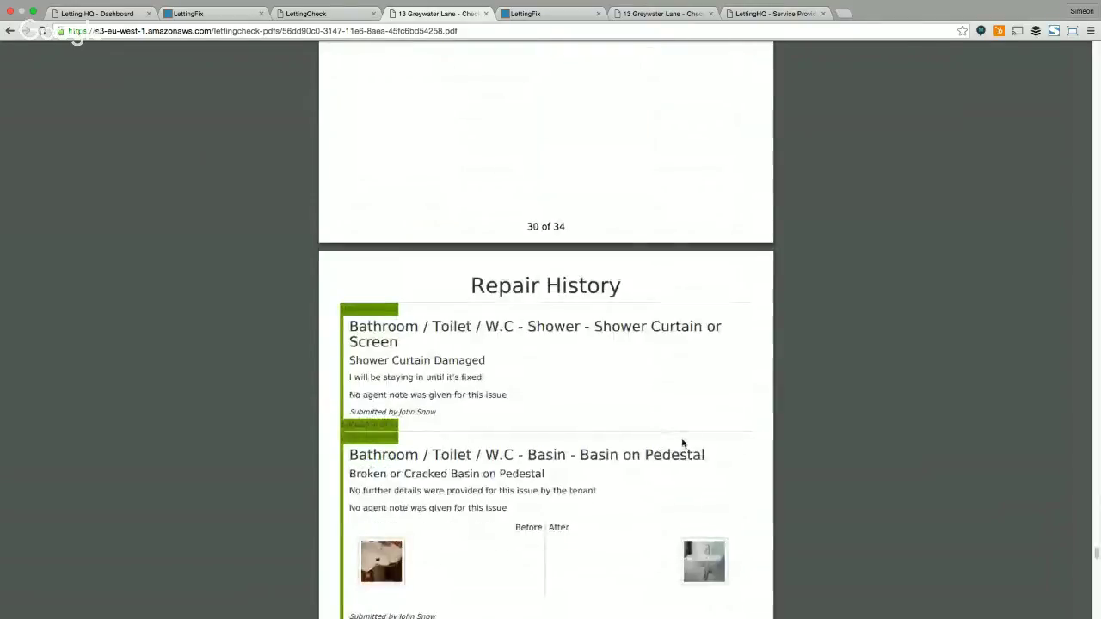
pyautogui.scroll(-1, 679, 448)
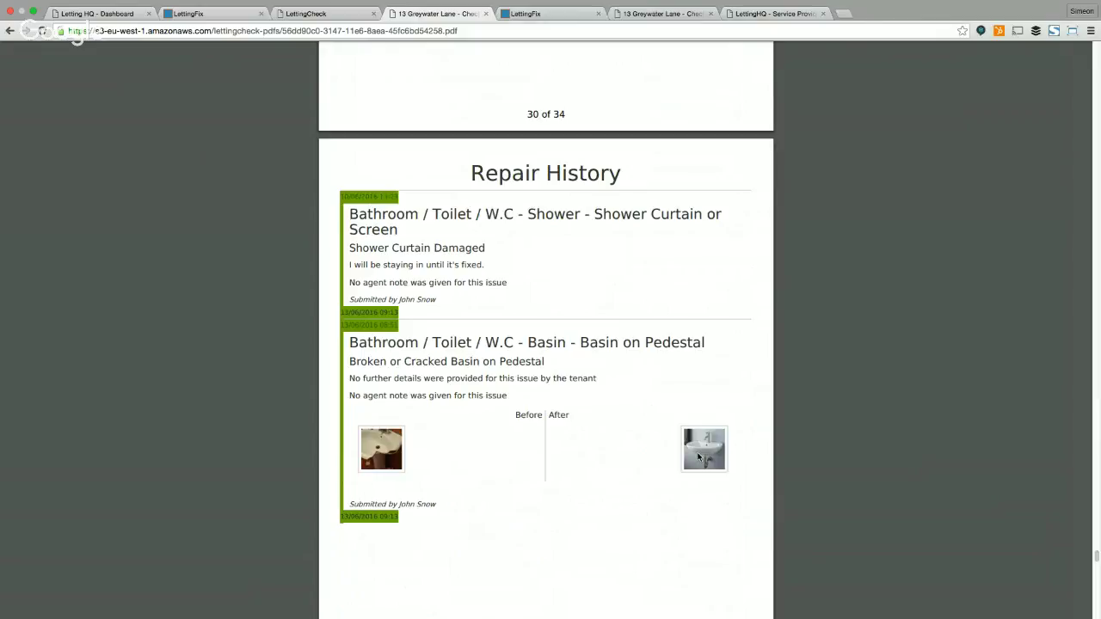
pyautogui.scroll(-1, 651, 406)
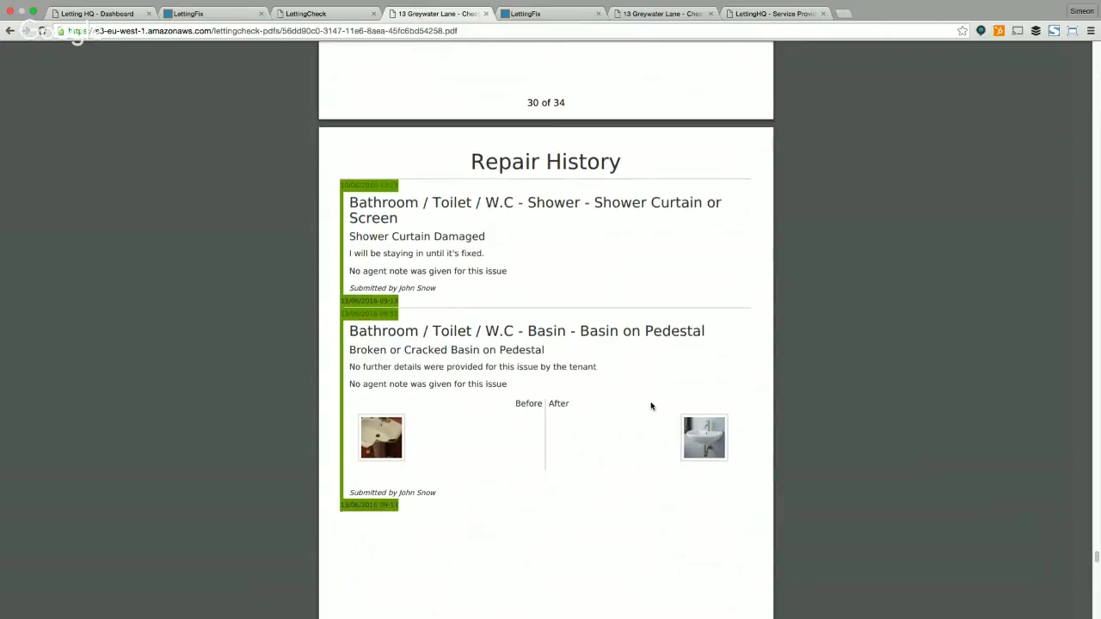
pyautogui.scroll(-1, 654, 406)
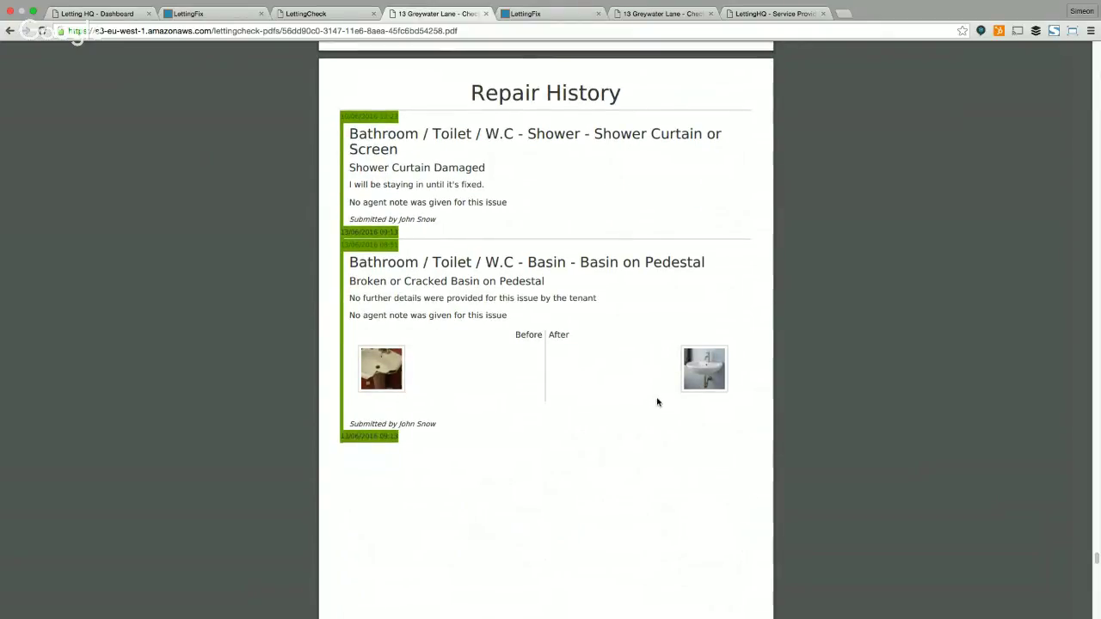
pyautogui.scroll(-5, 647, 397)
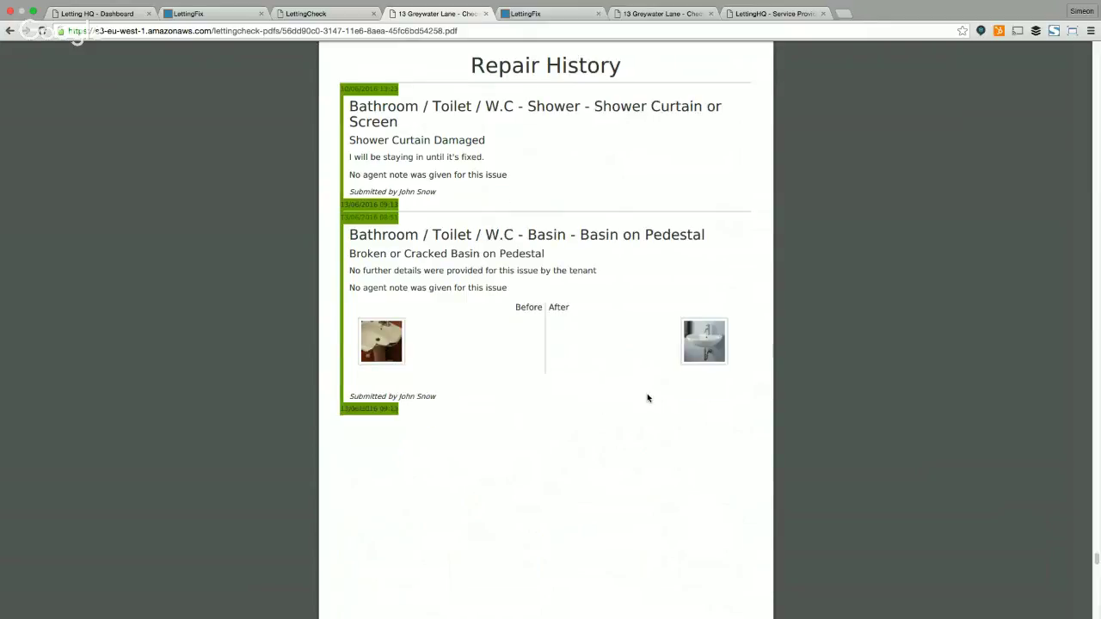
pyautogui.scroll(-10, 646, 398)
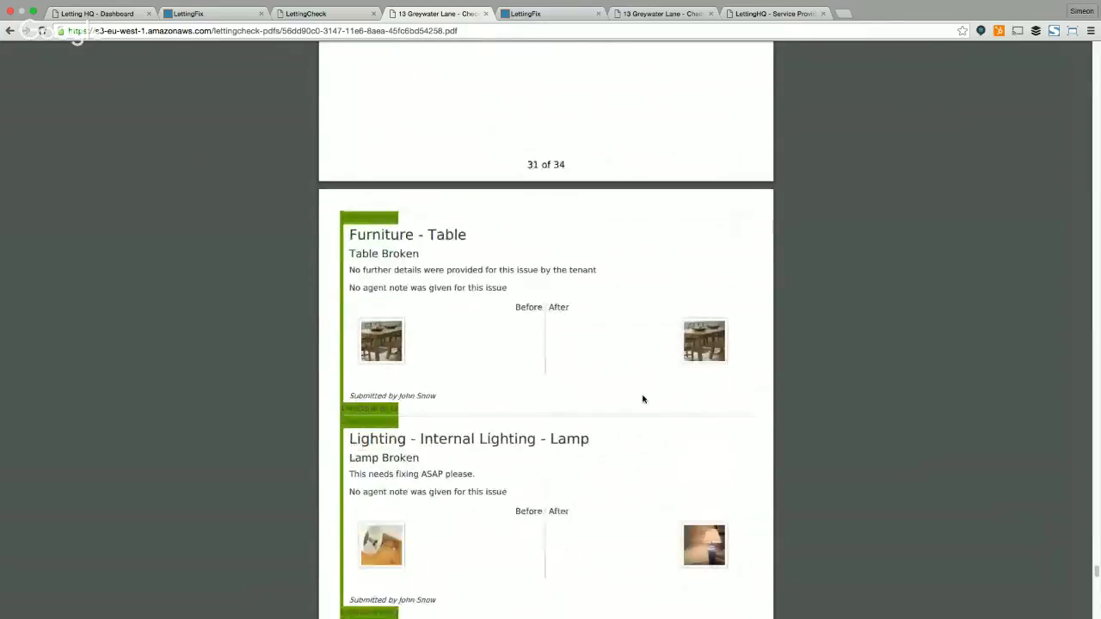
pyautogui.scroll(-2, 643, 398)
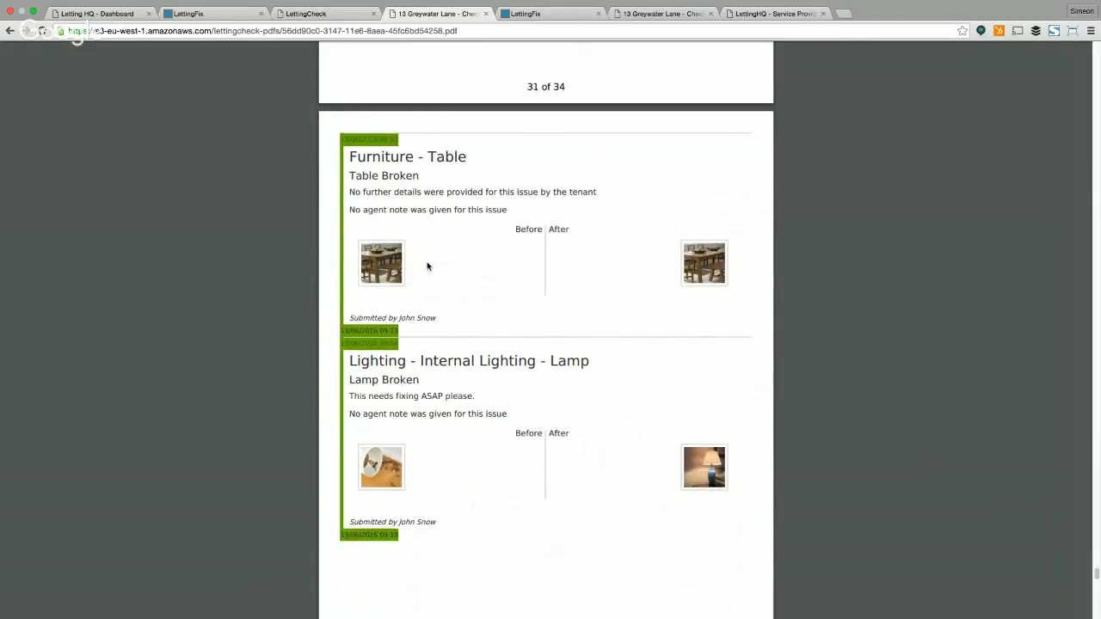
pyautogui.scroll(-2, 428, 266)
pyautogui.scroll(-5, 456, 352)
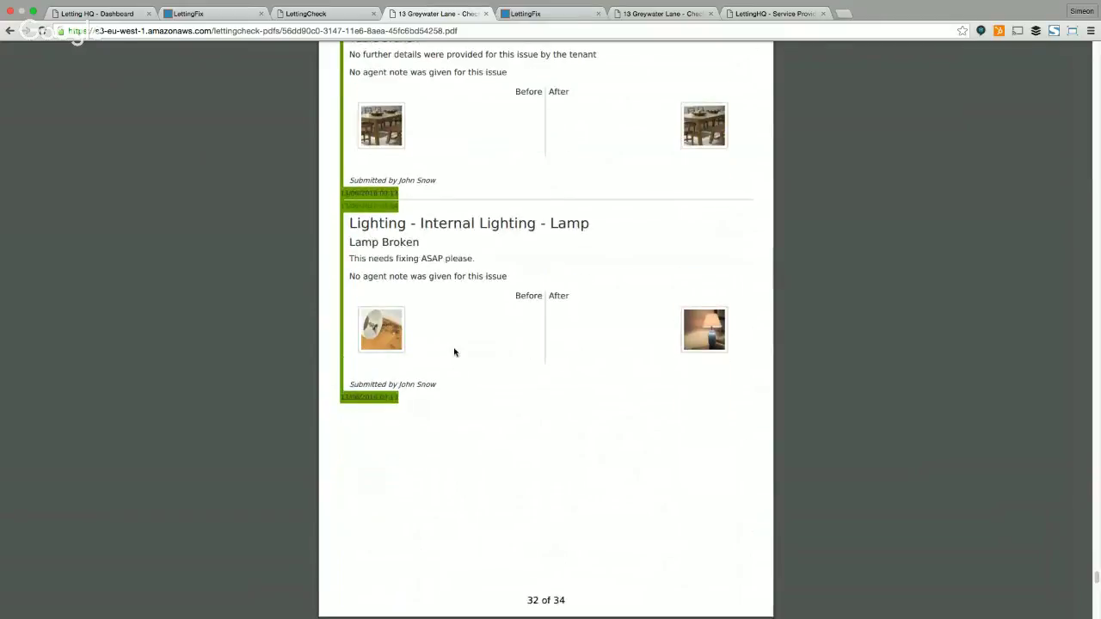
# Step: Review the remaining Repair History entries, from the immersion heater and washing machine to the heating controls and single socket
pyautogui.scroll(-10, 475, 320)
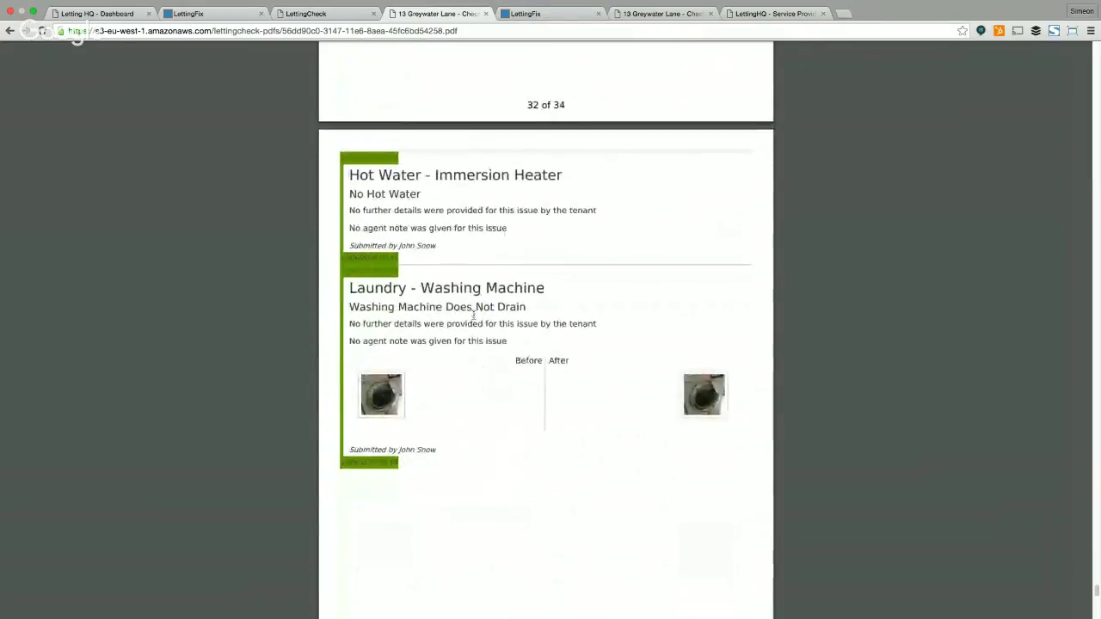
pyautogui.scroll(-2, 471, 320)
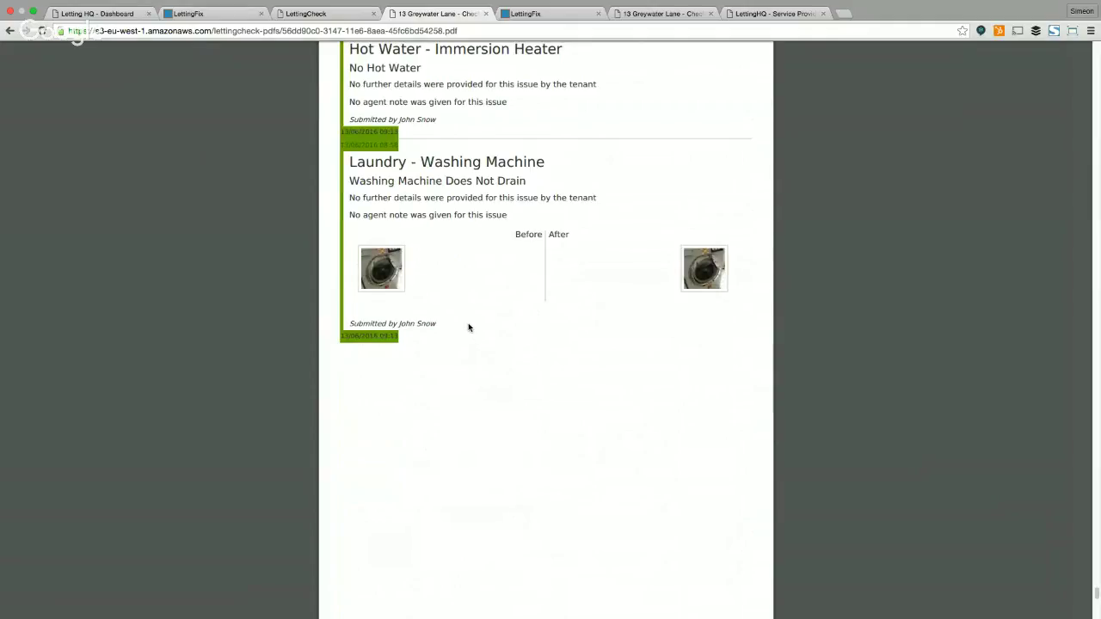
pyautogui.scroll(-6, 469, 327)
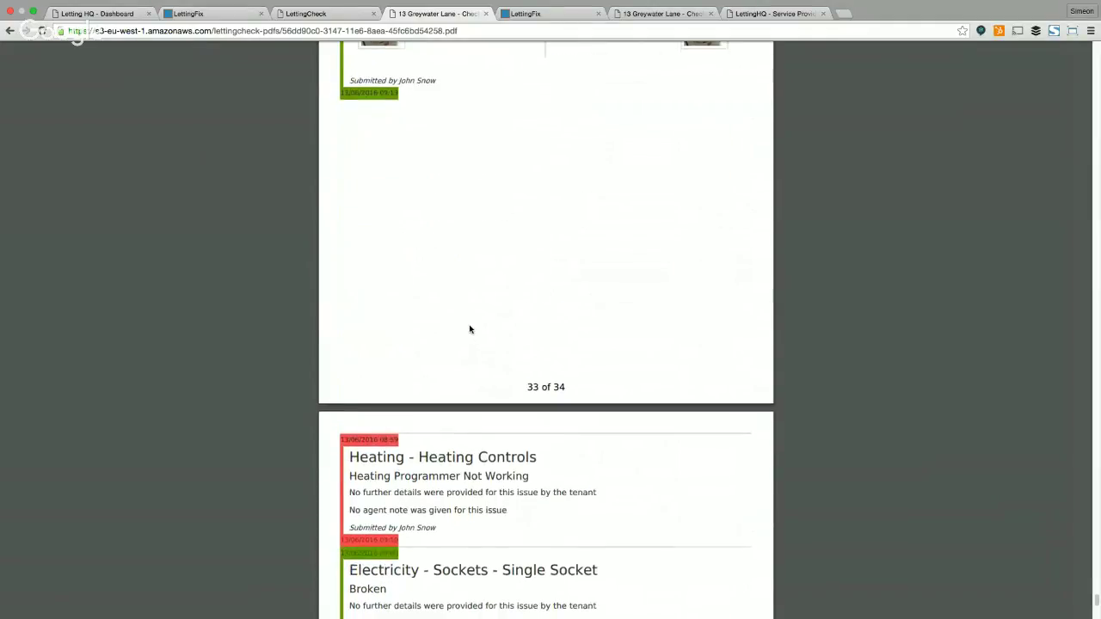
pyautogui.scroll(-4, 470, 329)
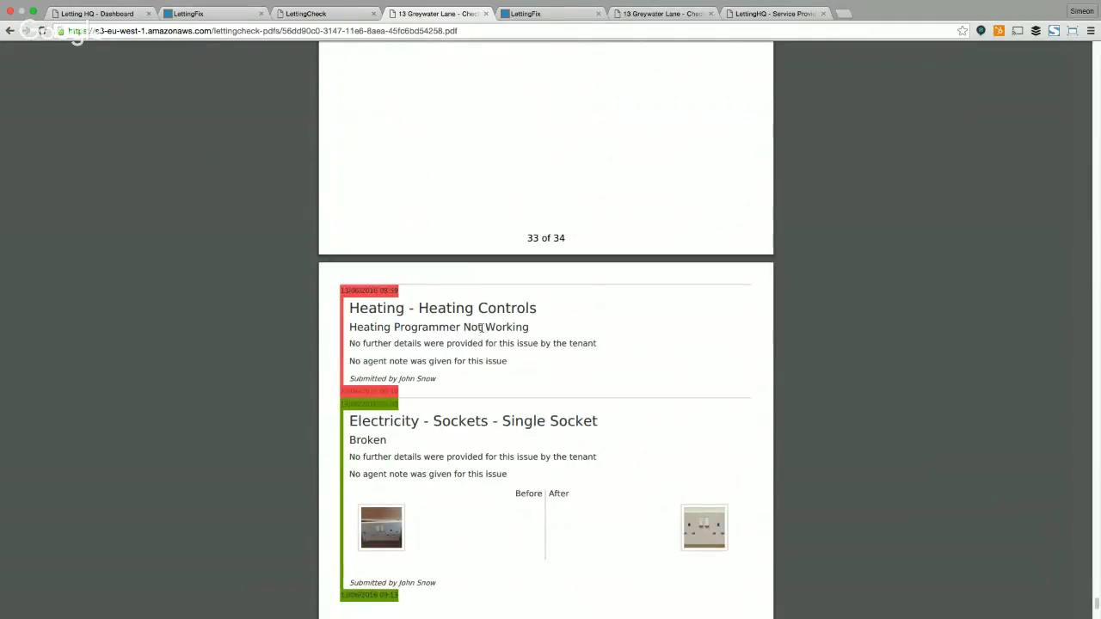
pyautogui.scroll(-3, 476, 324)
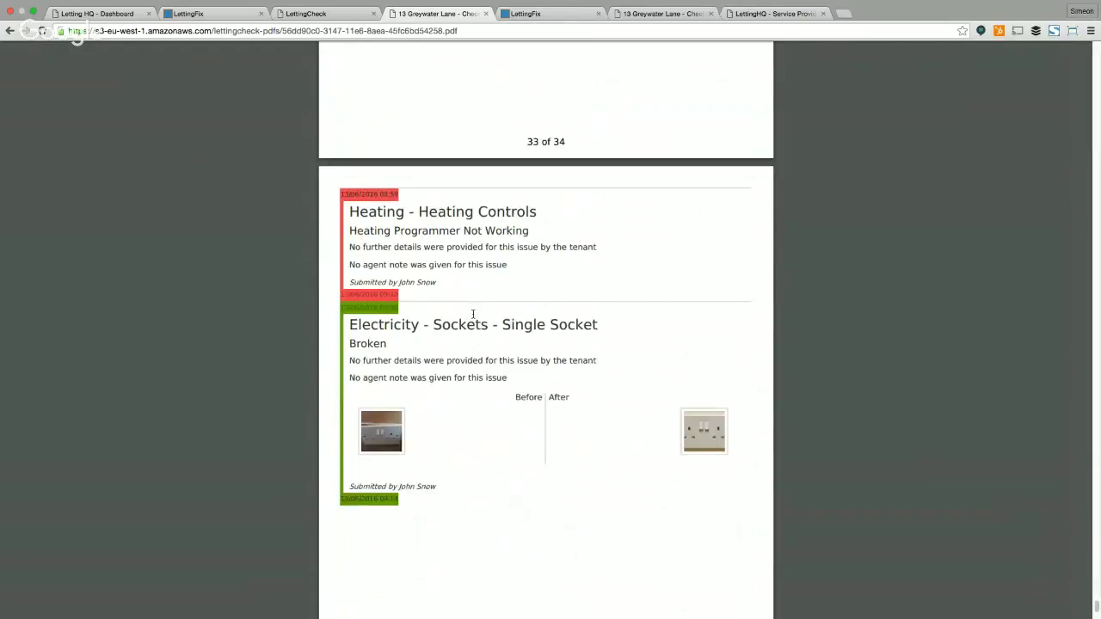
pyautogui.scroll(-5, 473, 317)
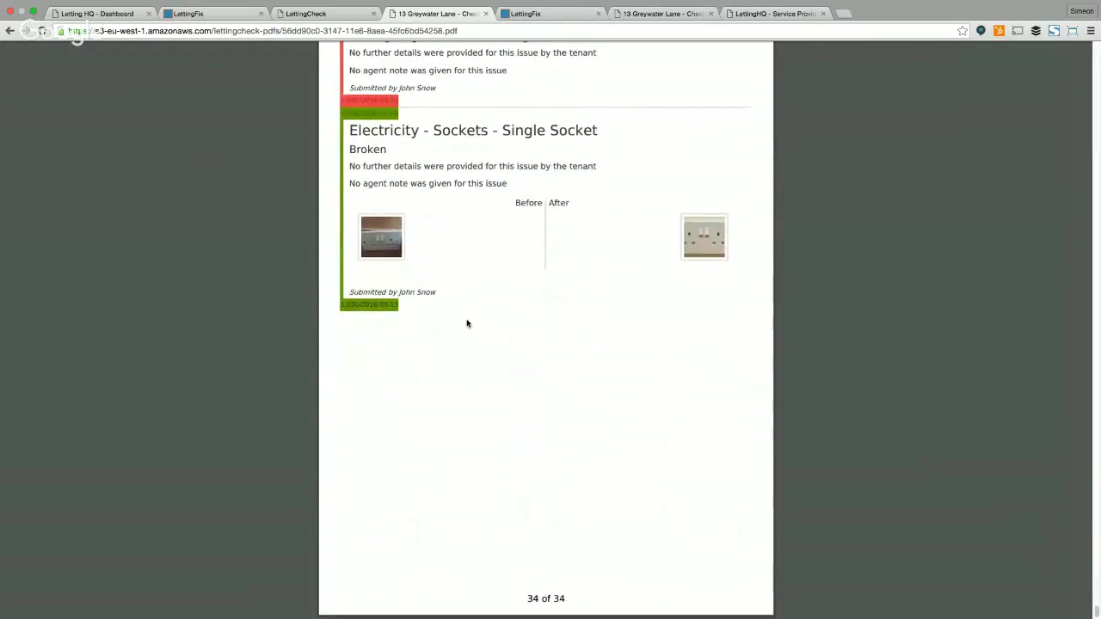
pyautogui.scroll(2, 465, 320)
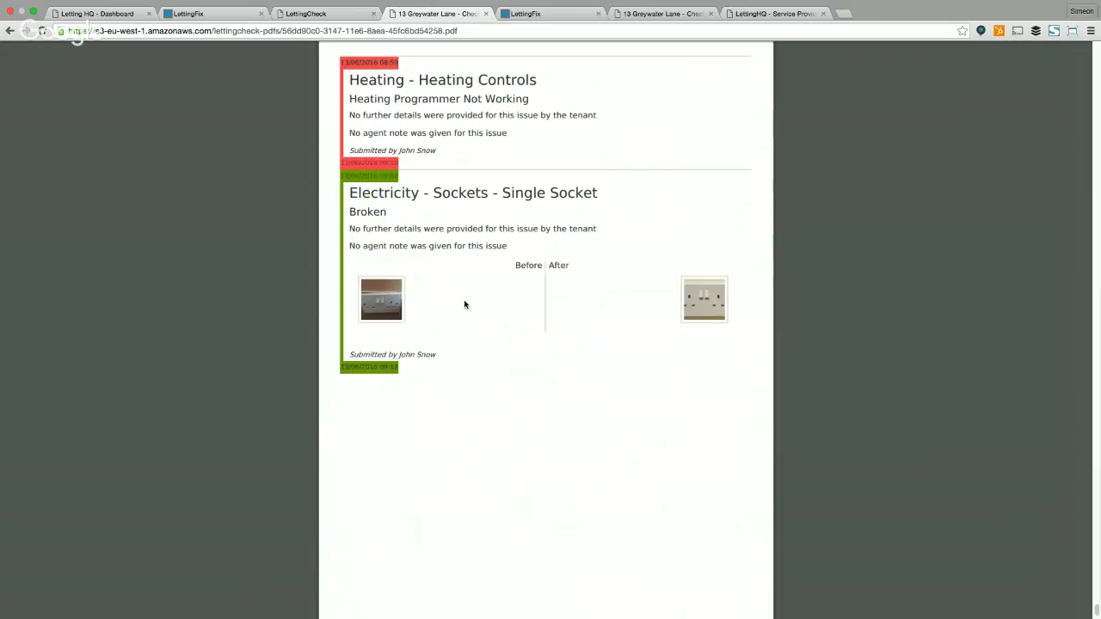